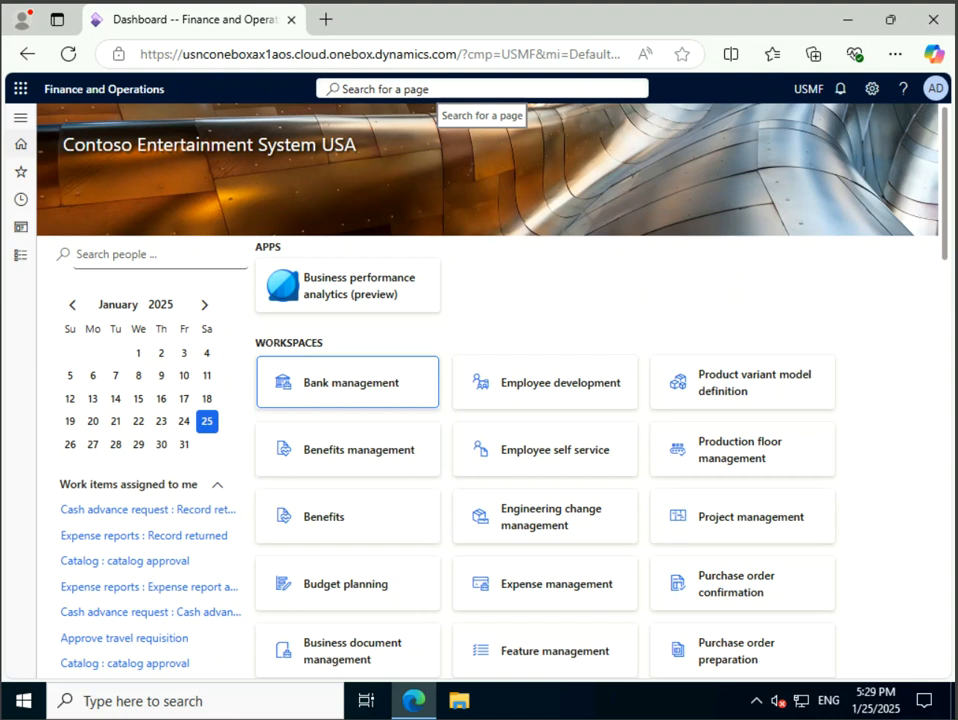
Step: Search the pages for "purchase" and view the list of companies available for switching
click(482, 88)
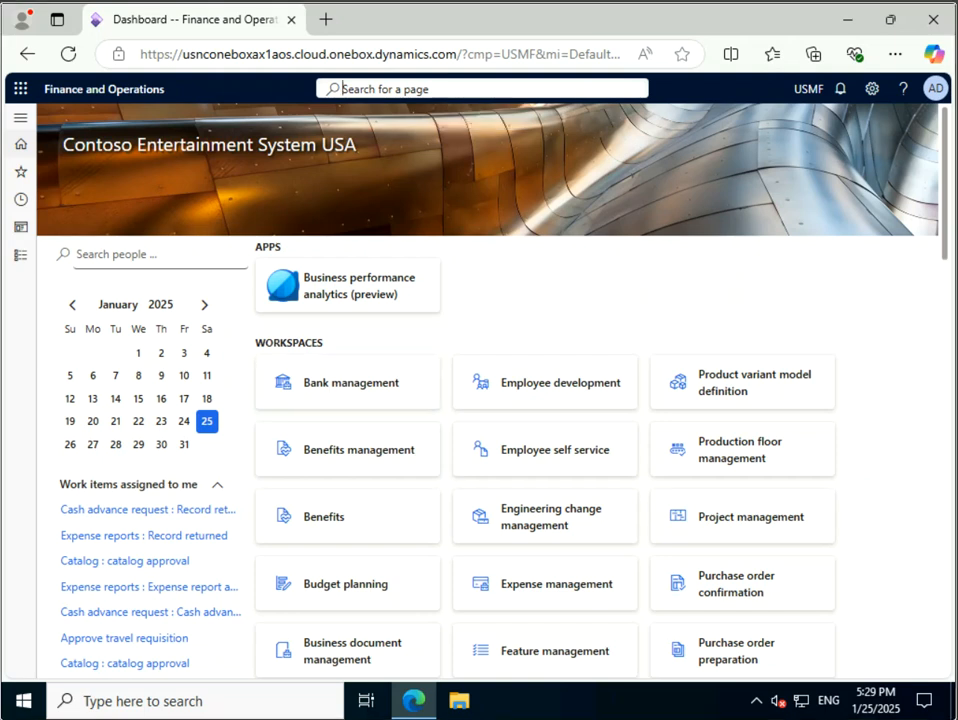
text(purchase)
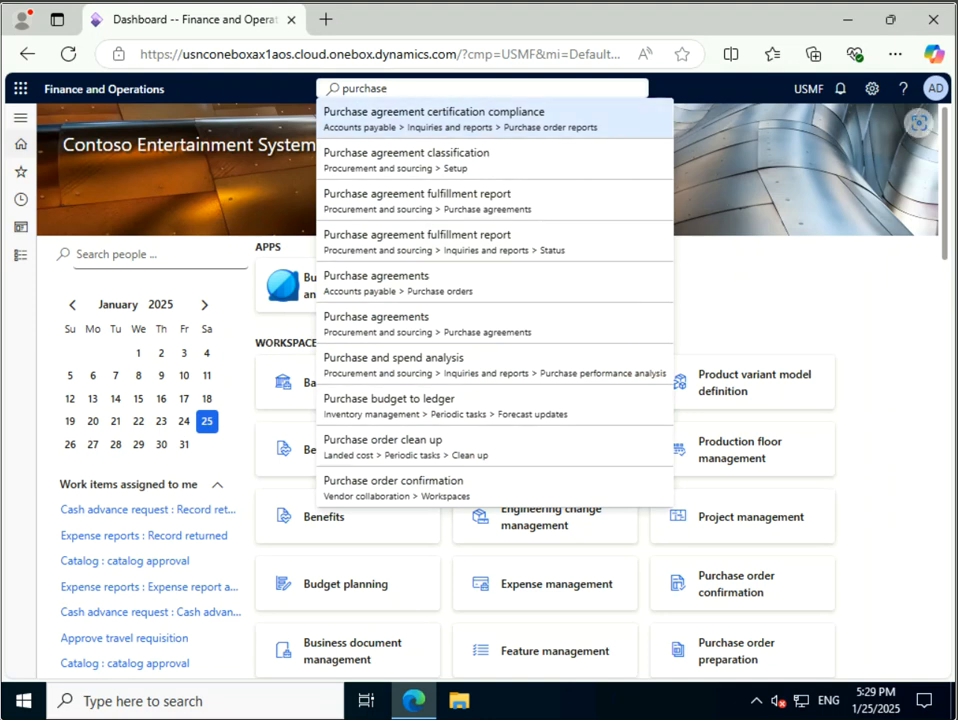
key(Return)
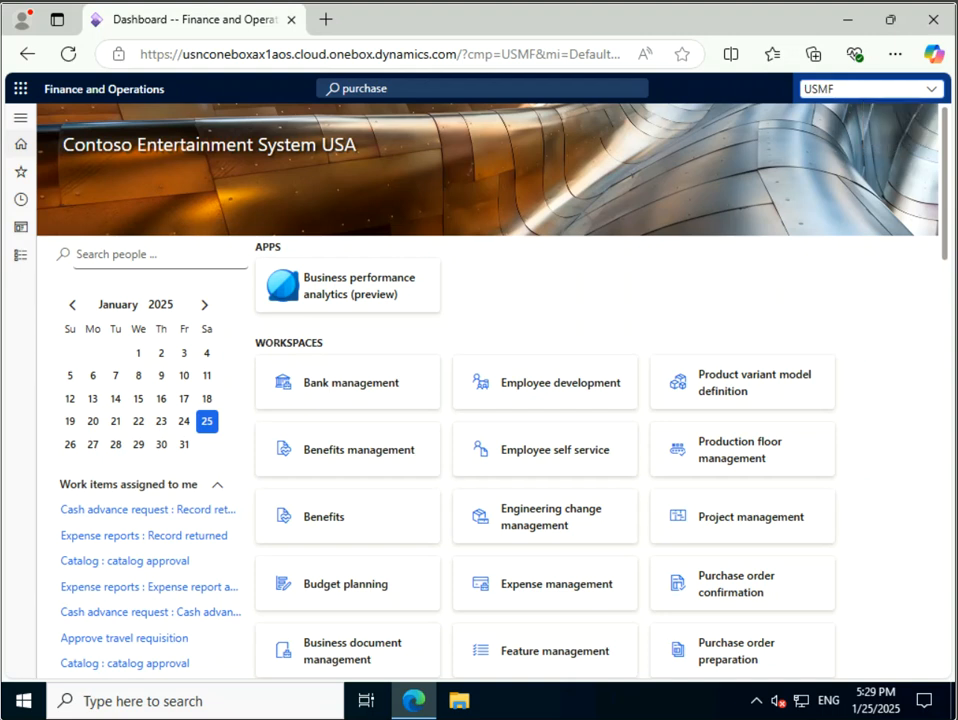
key(alt+Down)
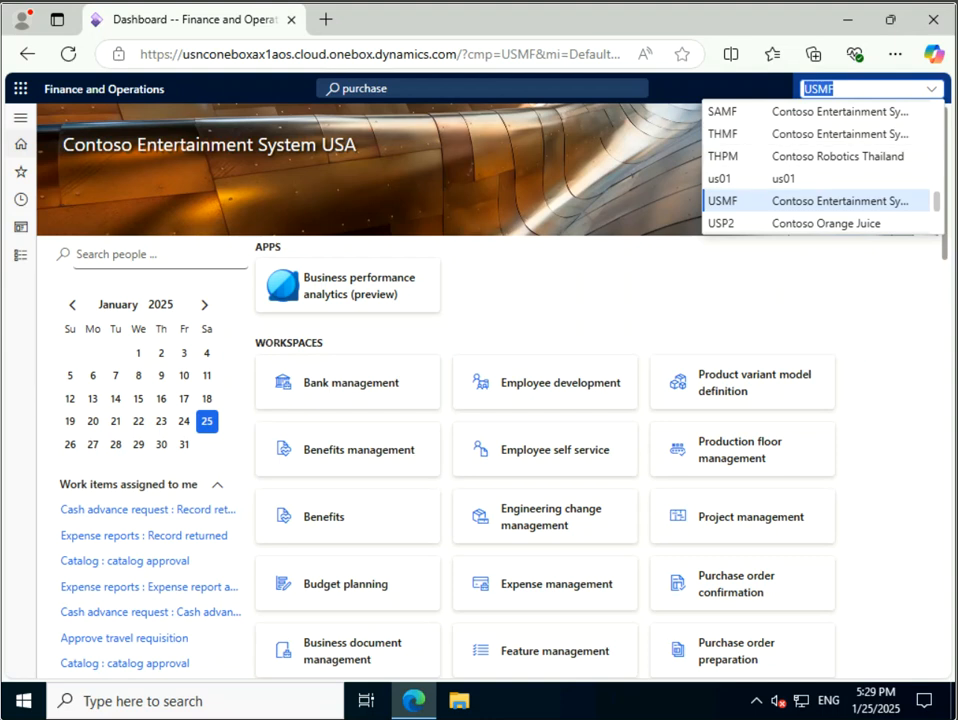
key(Escape)
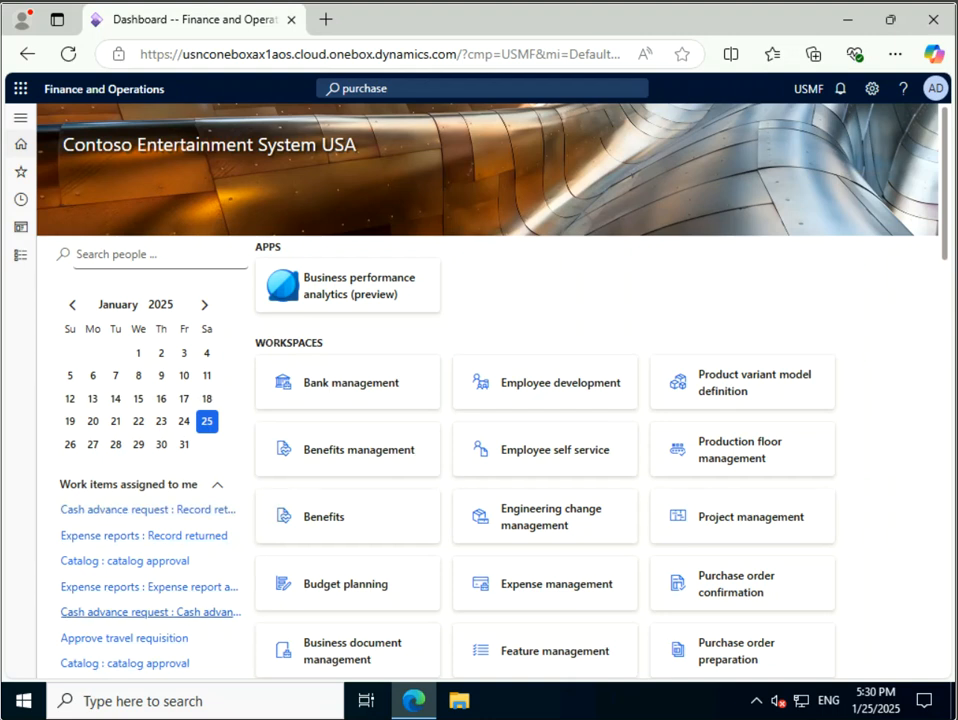
Step: Look over the list of modules and browse the workspace tiles on the dashboard
drag(304, 294, 415, 277)
double_click(326, 294)
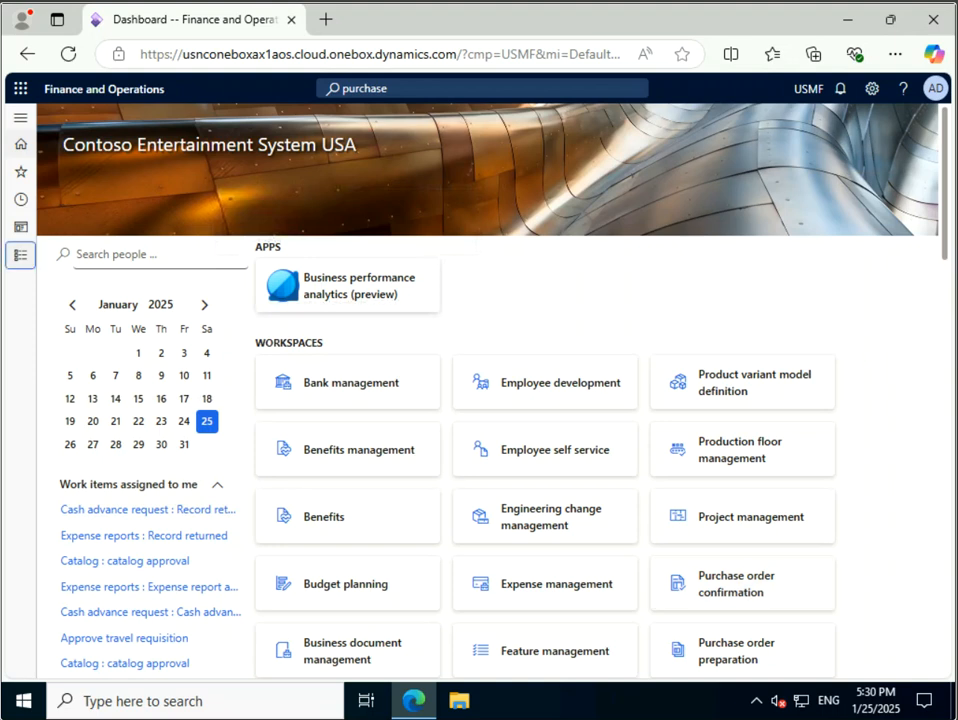
click(20, 255)
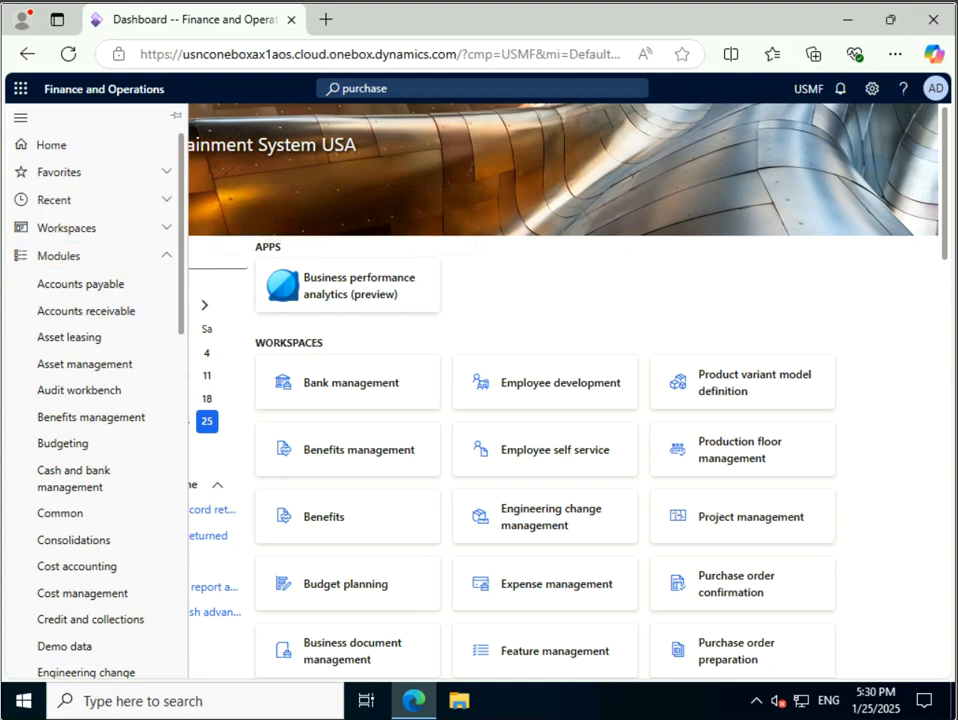
click(20, 117)
scroll(545, 400, down, 4)
scroll(545, 400, down, 6)
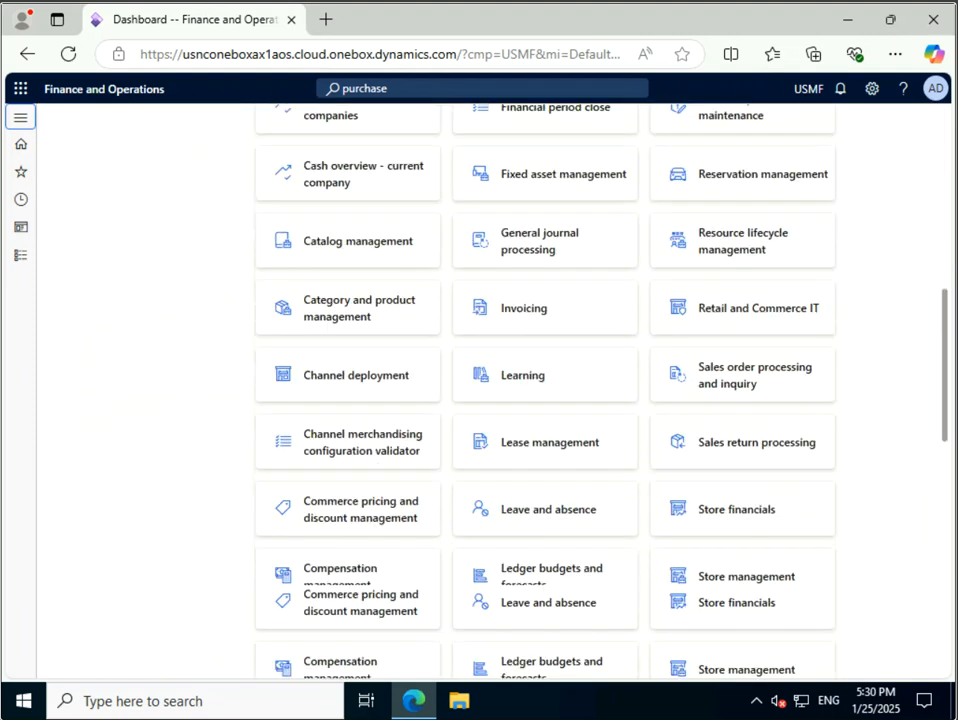
scroll(545, 400, up, 5)
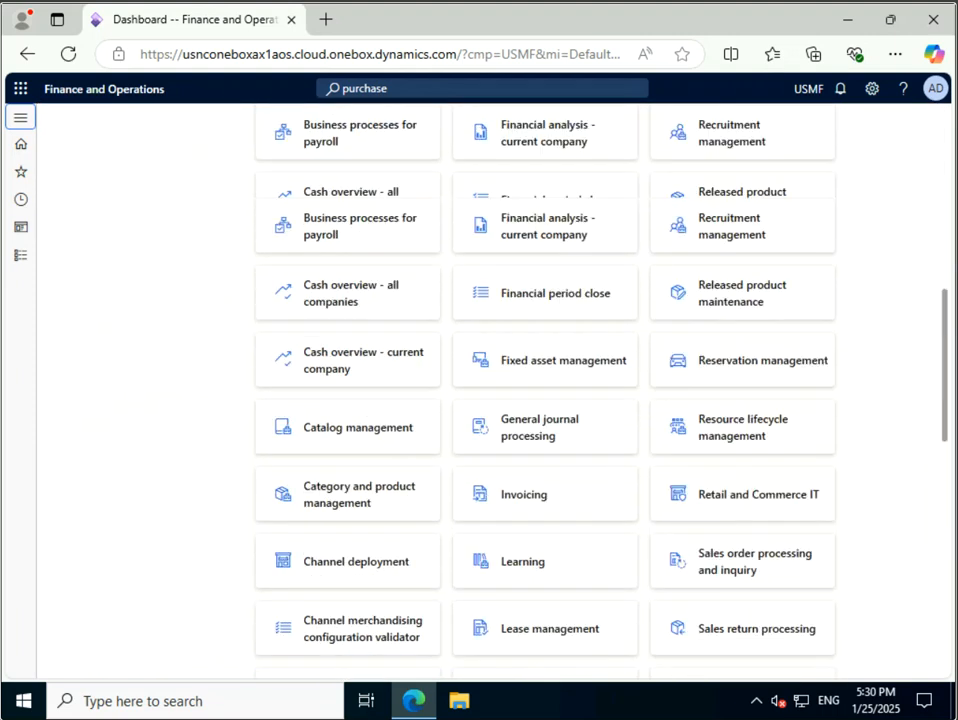
scroll(545, 400, up, 5)
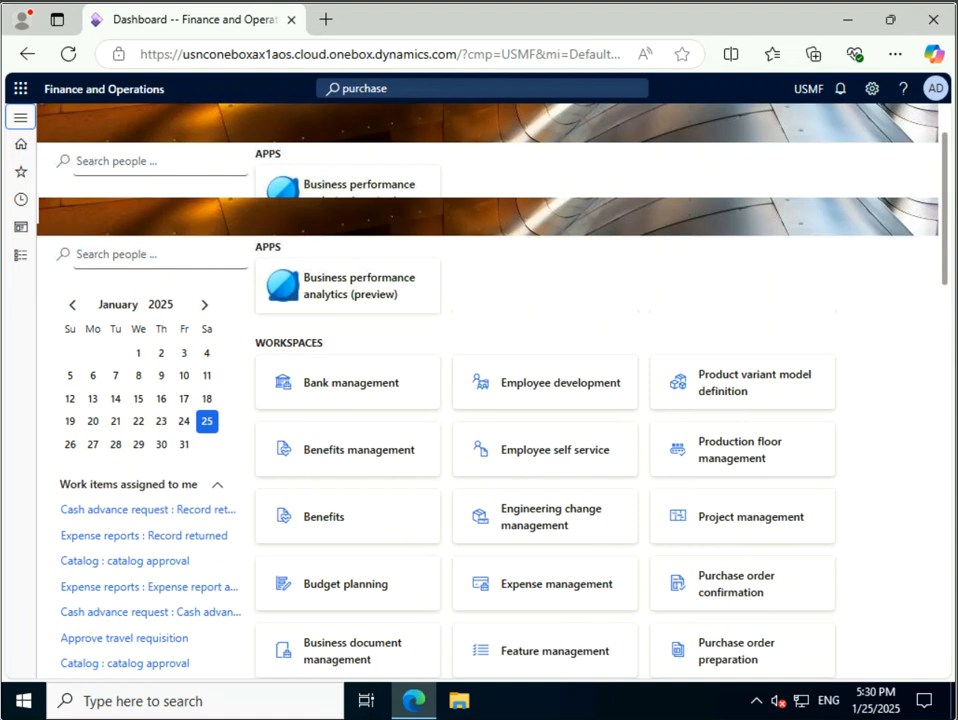
Step: Mark the Pending workers page of the Human resources module as a favorite
click(20, 117)
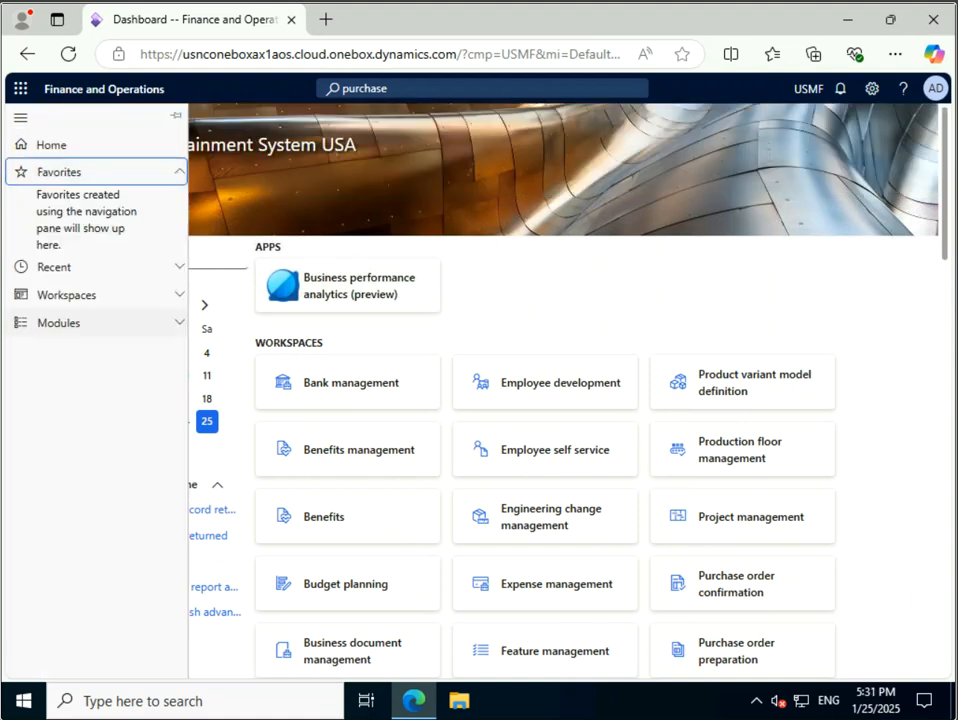
click(58, 322)
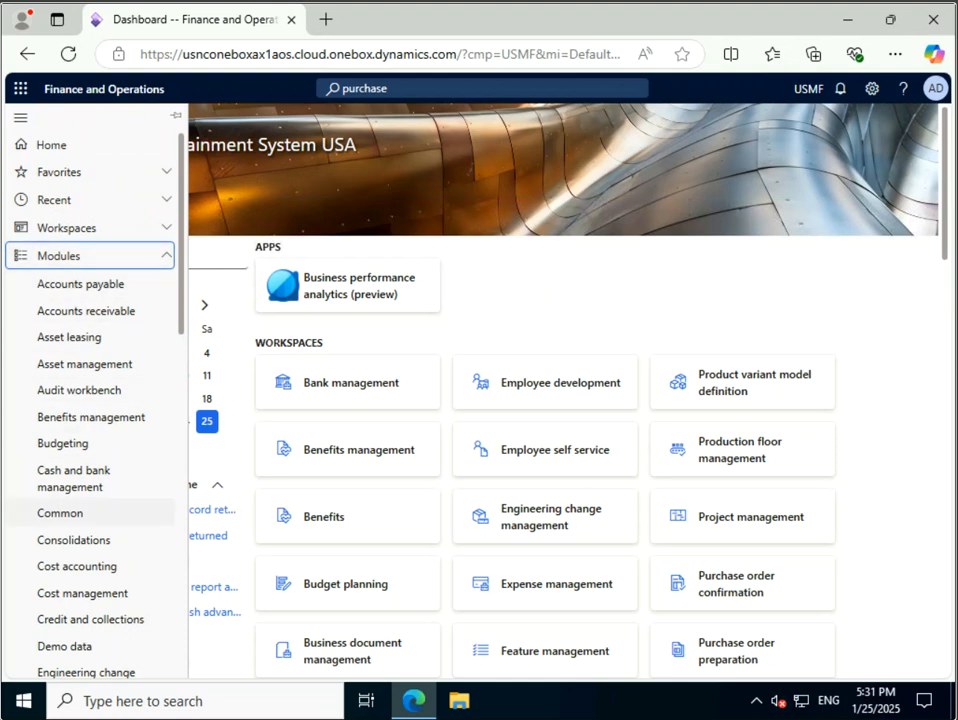
scroll(90, 500, down, 3)
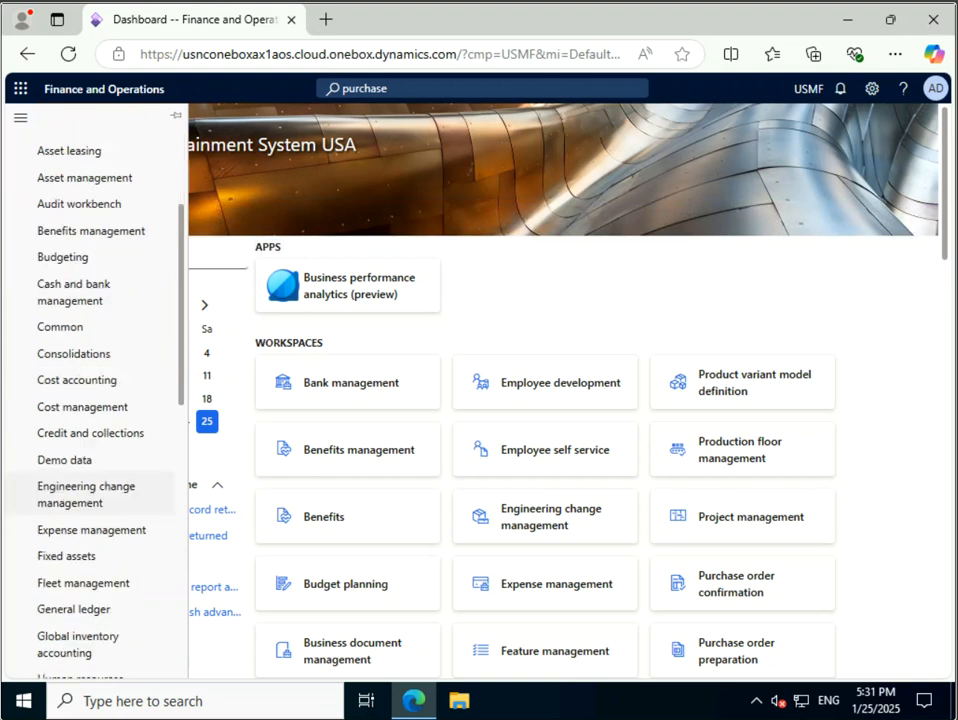
scroll(90, 505, down, 3)
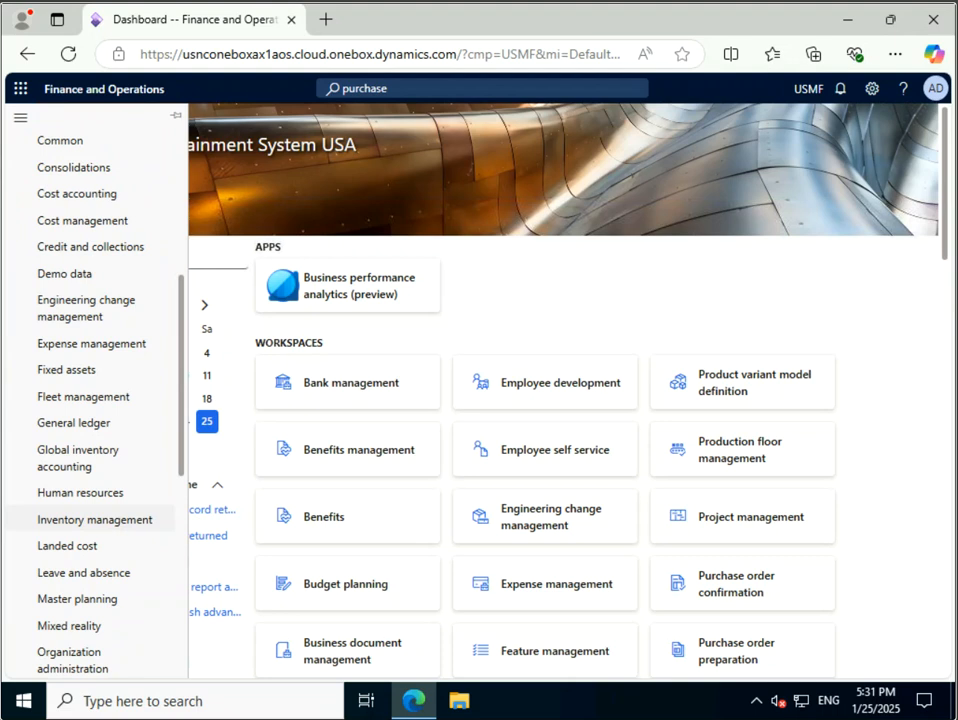
click(80, 492)
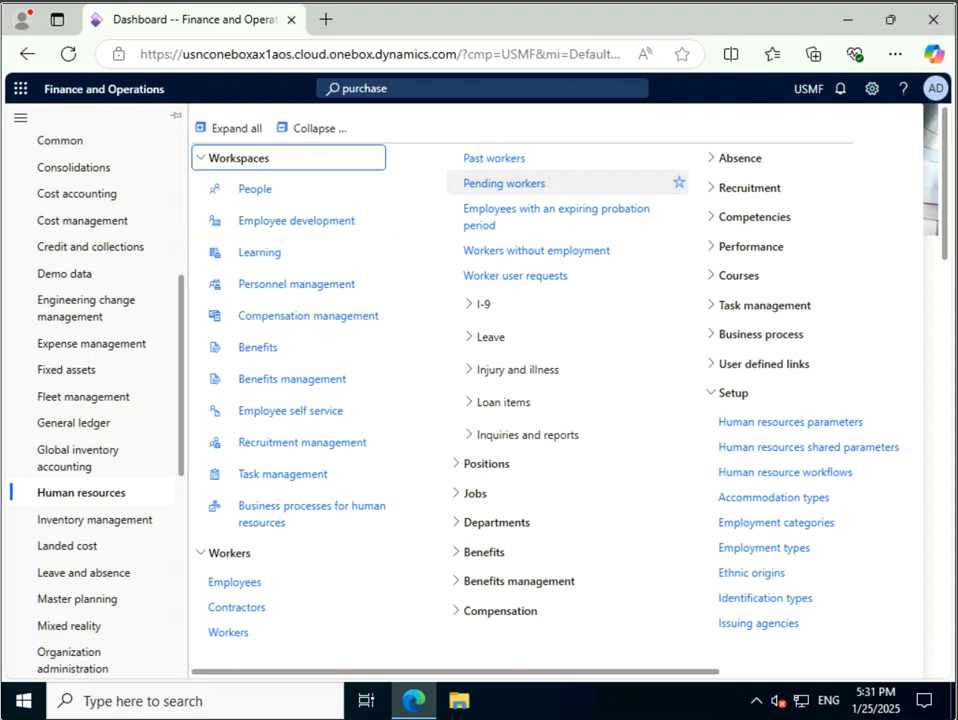
click(679, 182)
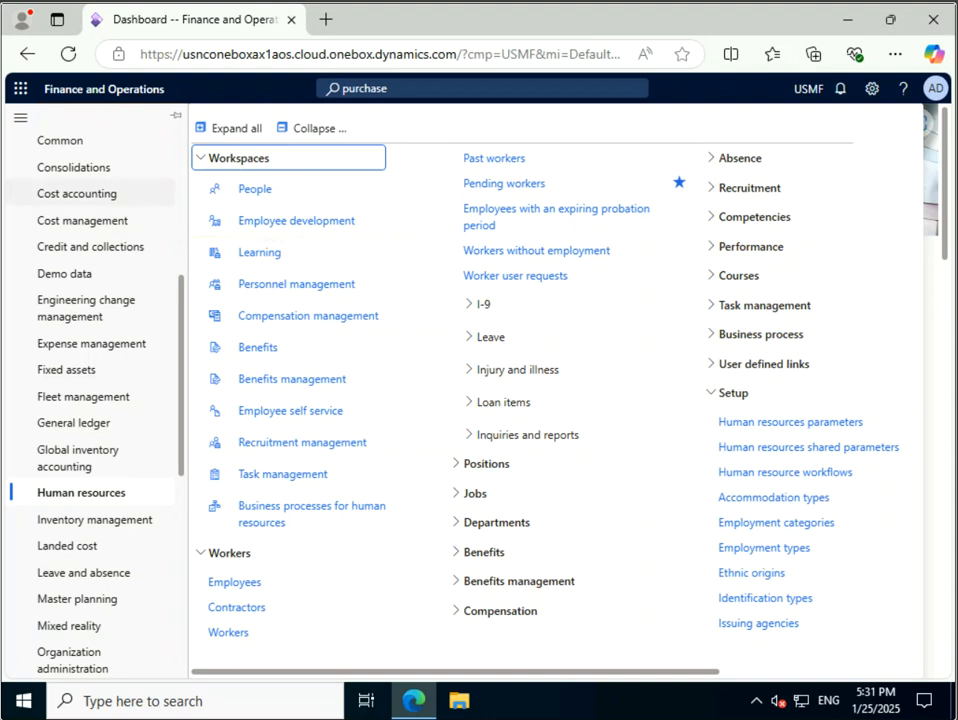
Step: Review the favorite pages, the recently opened pages and the workspace list in the navigation
scroll(75, 167, up, 4)
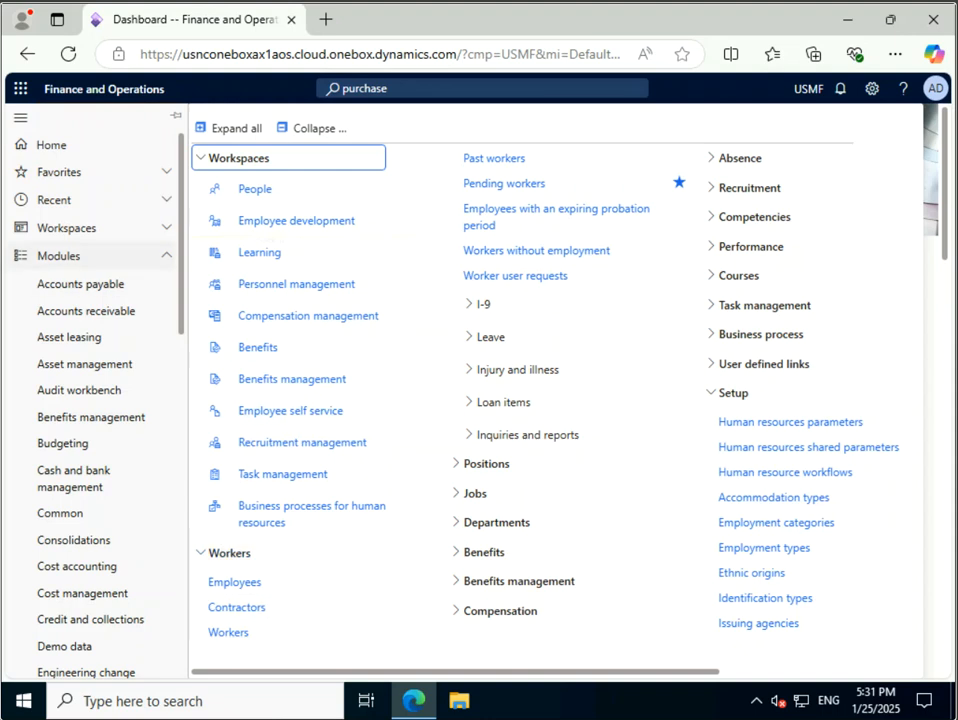
click(60, 172)
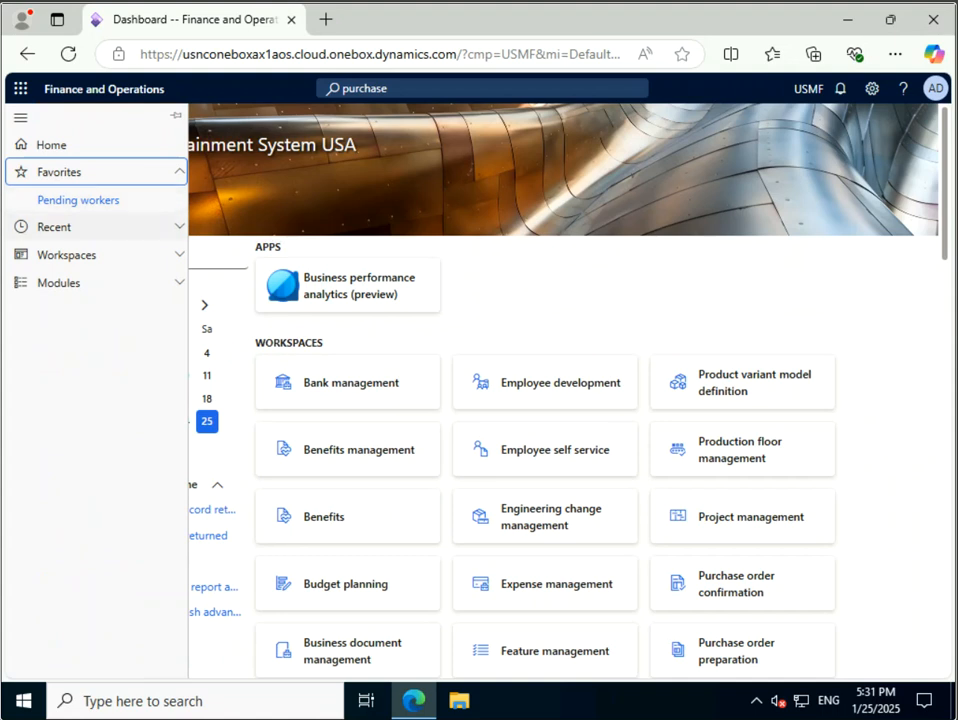
click(54, 227)
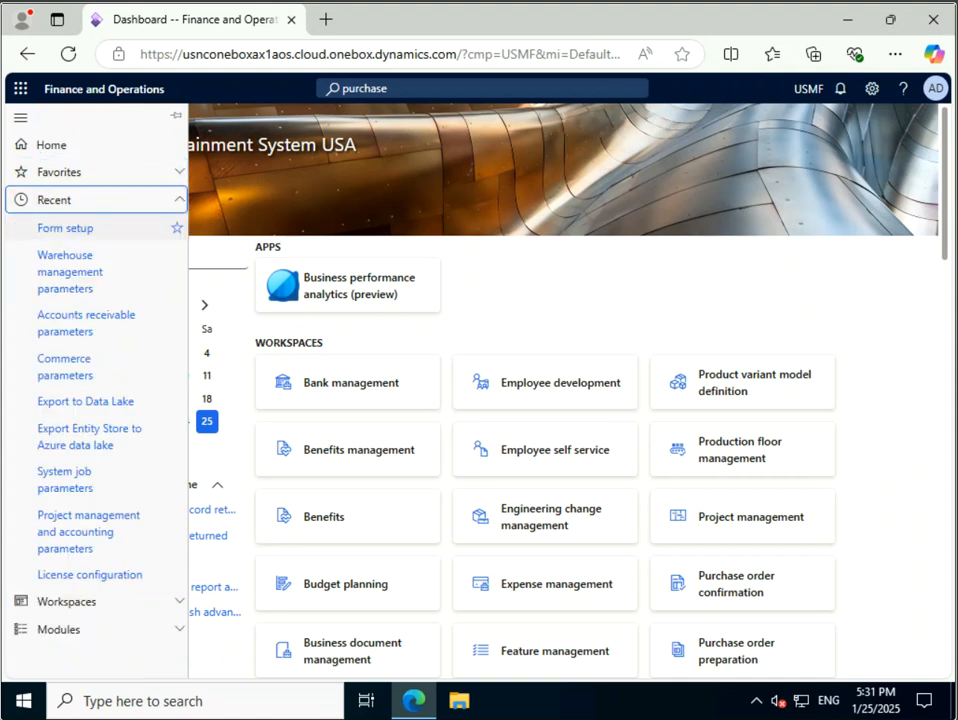
click(54, 199)
click(66, 227)
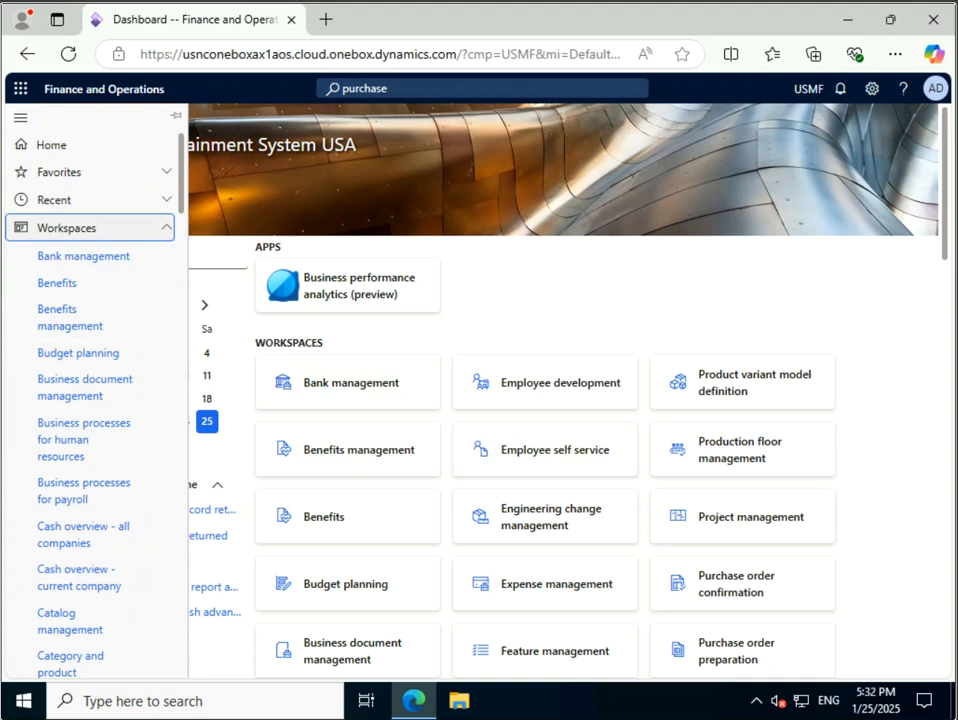
click(66, 227)
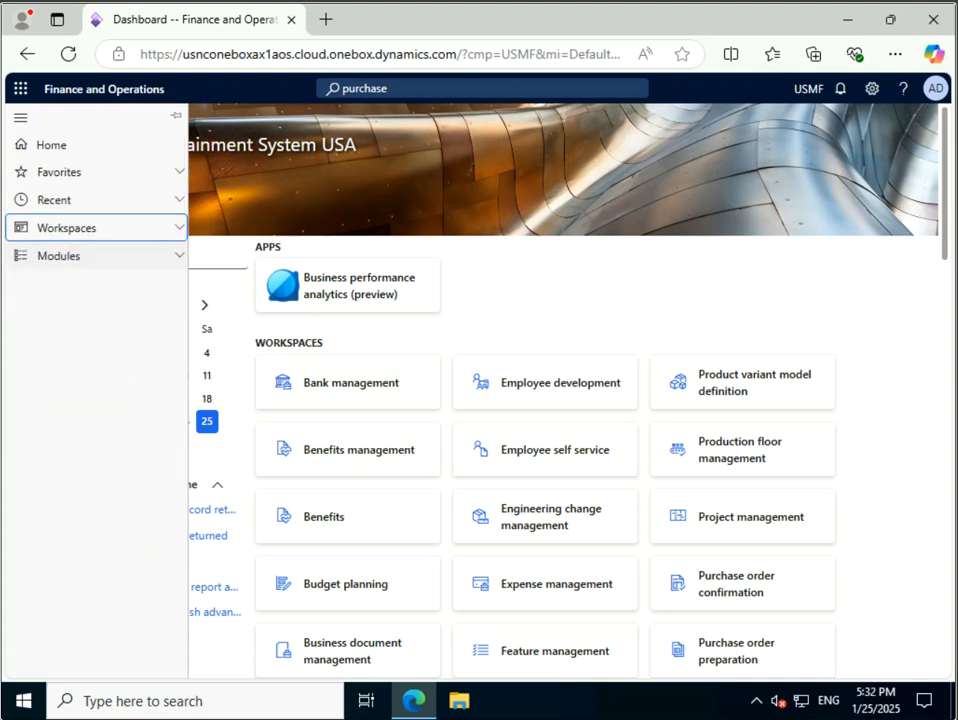
Step: Examine the Human resources pages within the module list, then collapse the modules and close the navigation
click(58, 255)
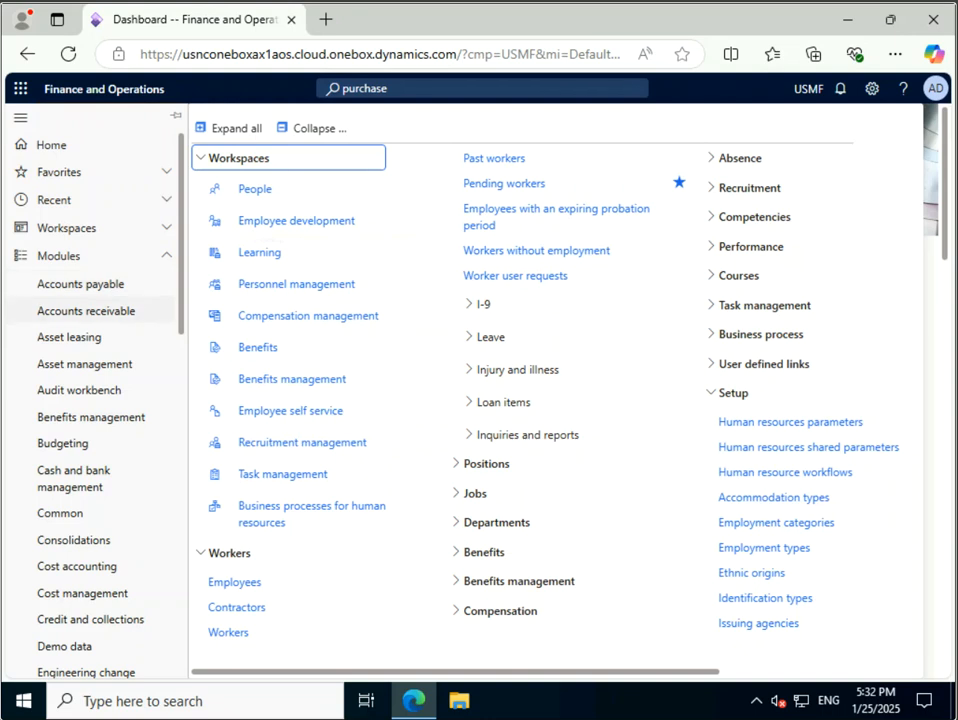
scroll(90, 538, down, 2)
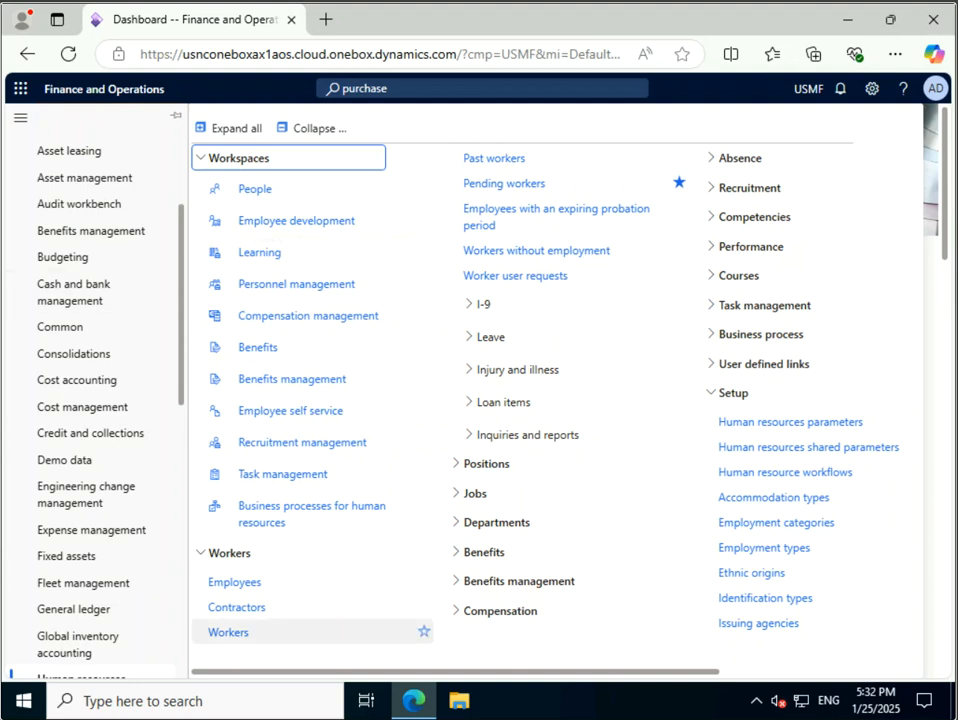
scroll(90, 290, up, 2)
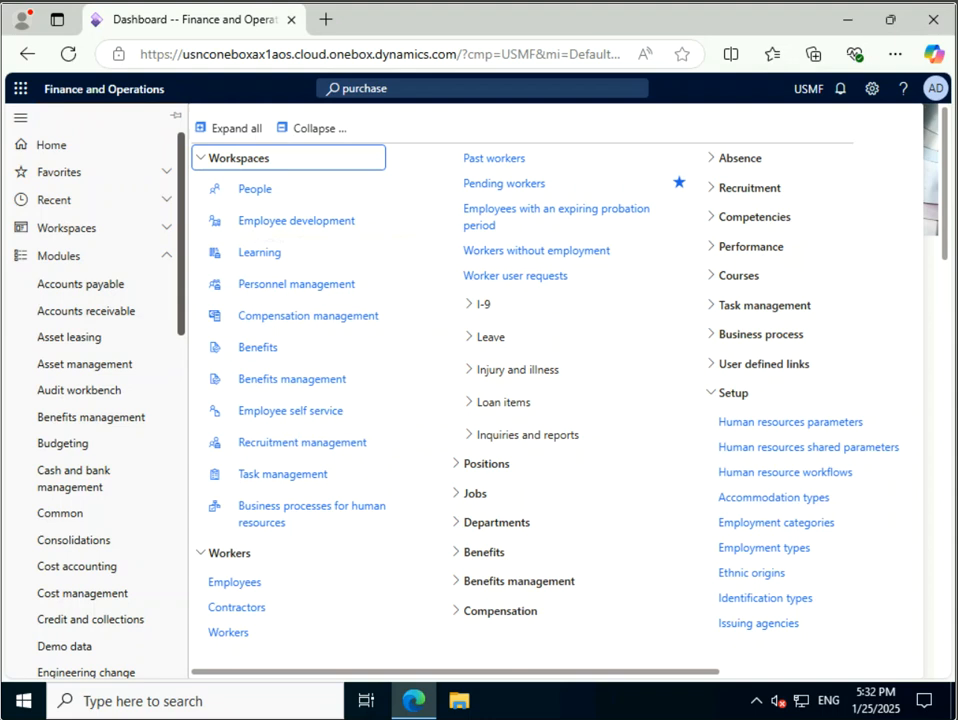
click(58, 256)
key(Return)
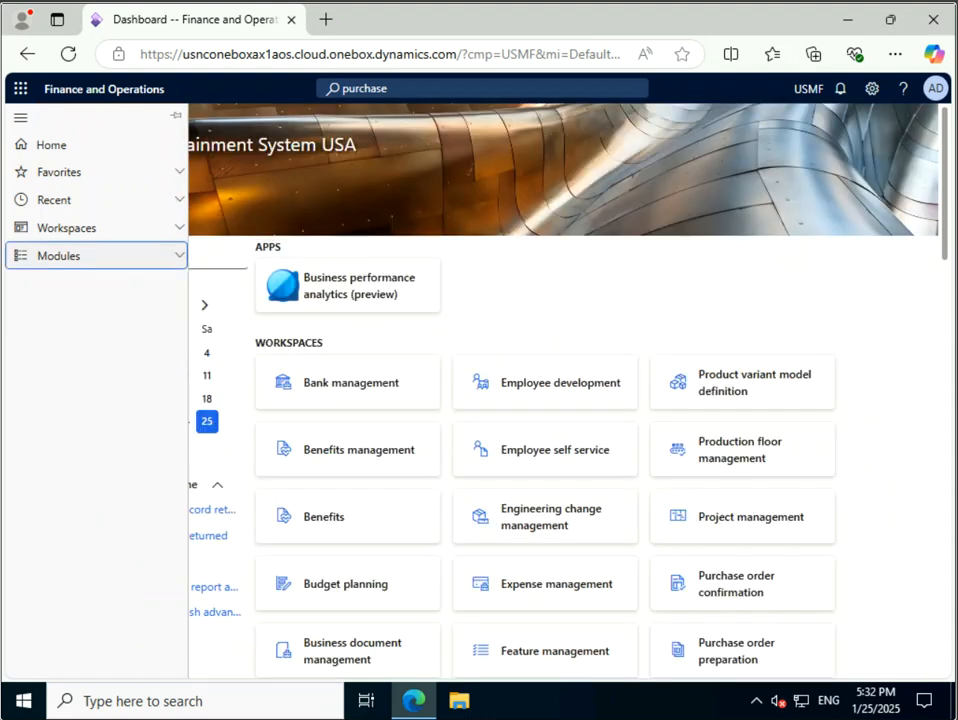
key(Escape)
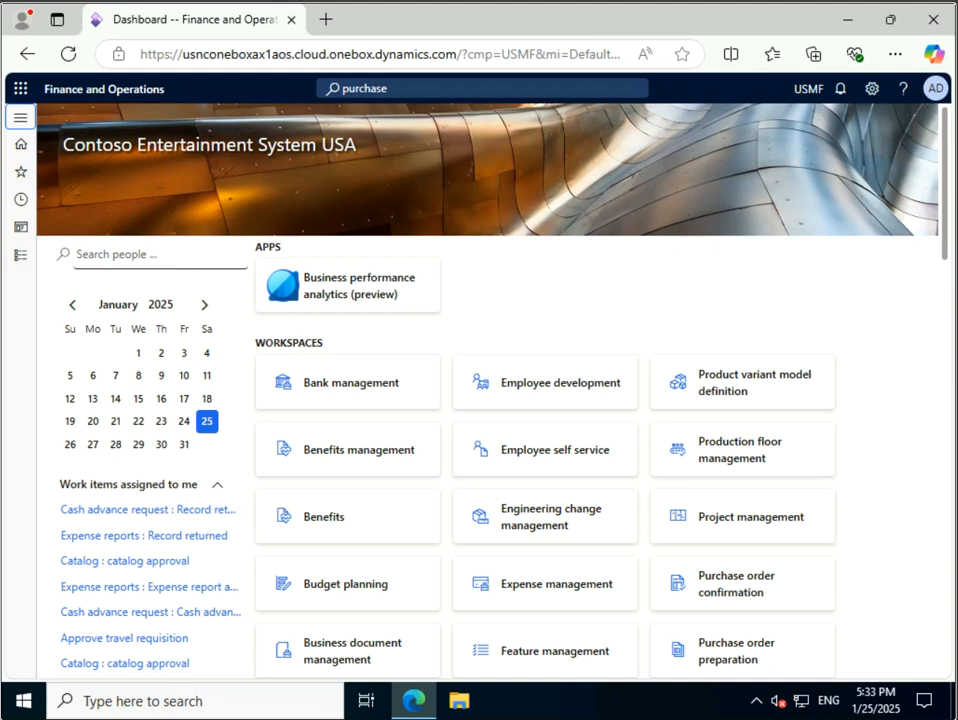
Step: Look through the complete list of workspaces in the navigation, down to Work order management
click(20, 227)
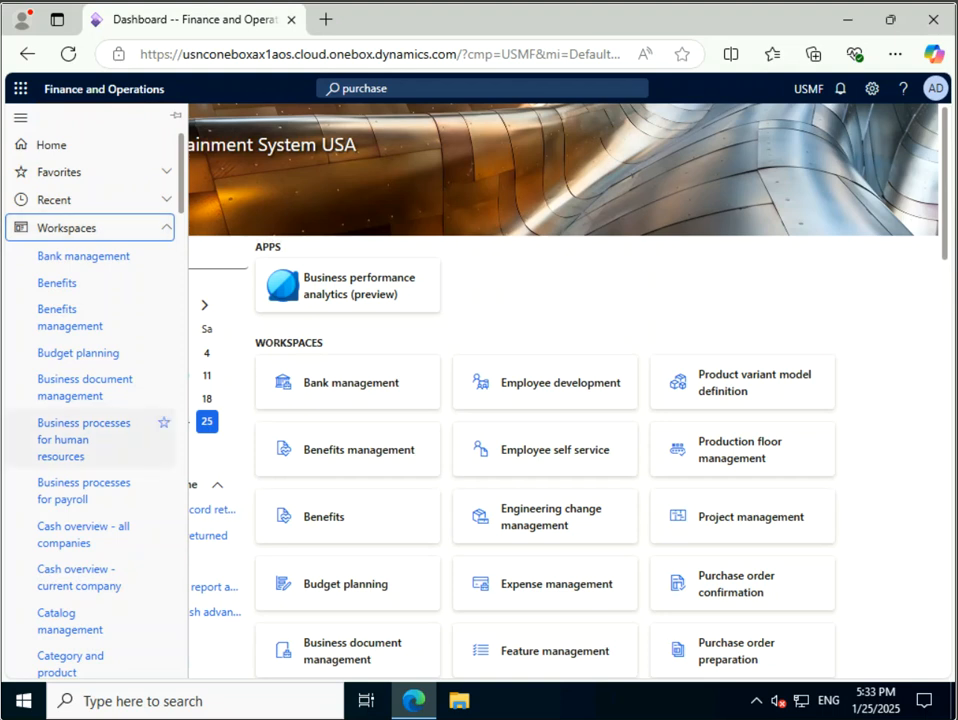
scroll(90, 440, down, 5)
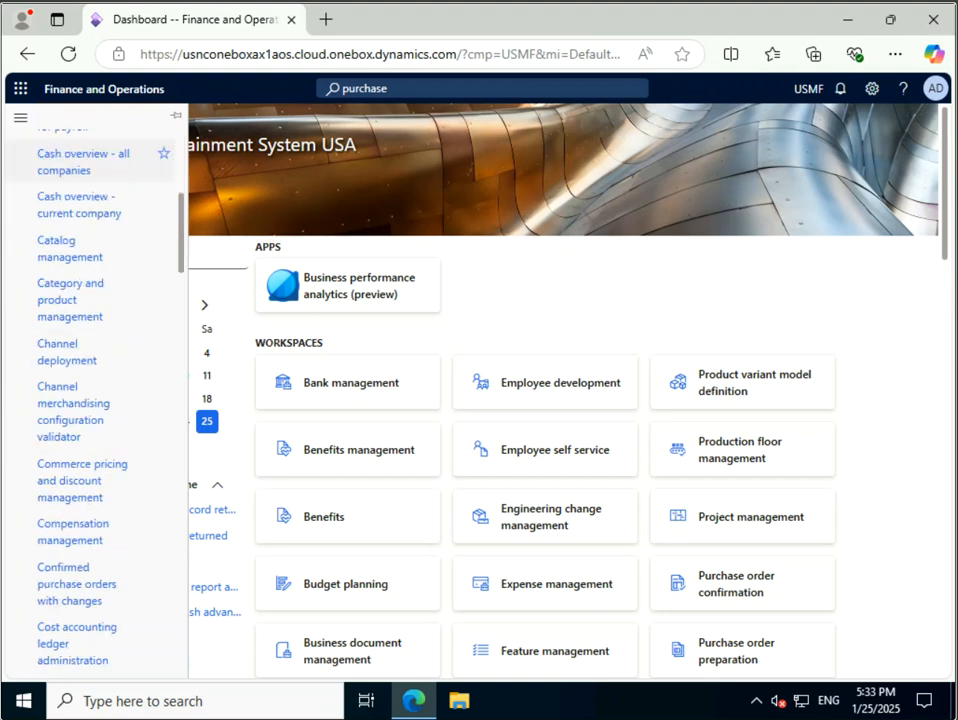
scroll(100, 400, down, 5)
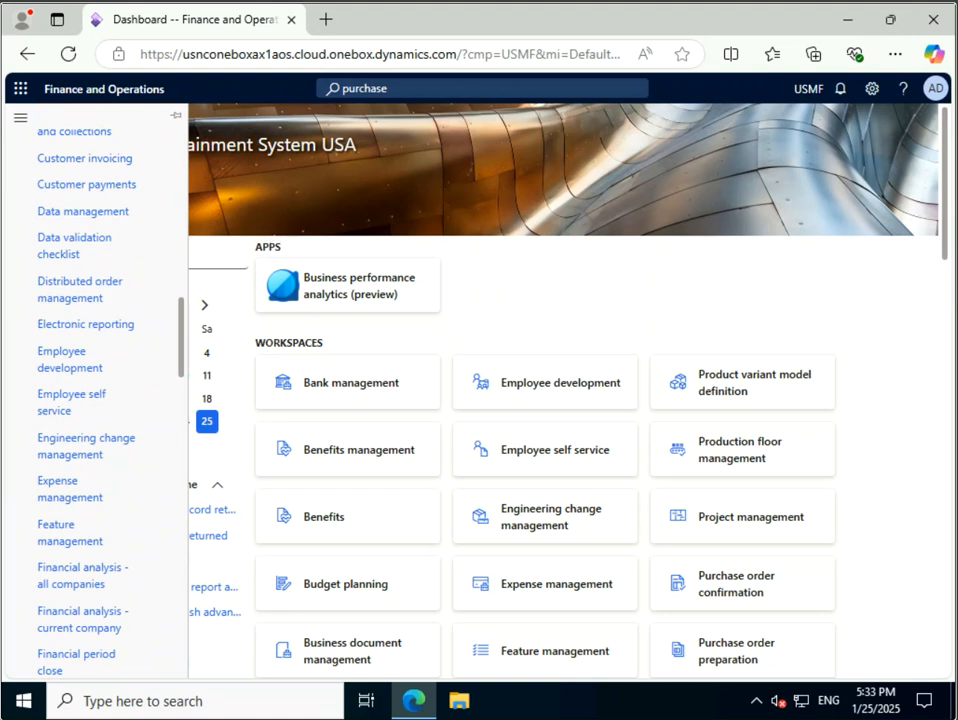
scroll(100, 445, down, 10)
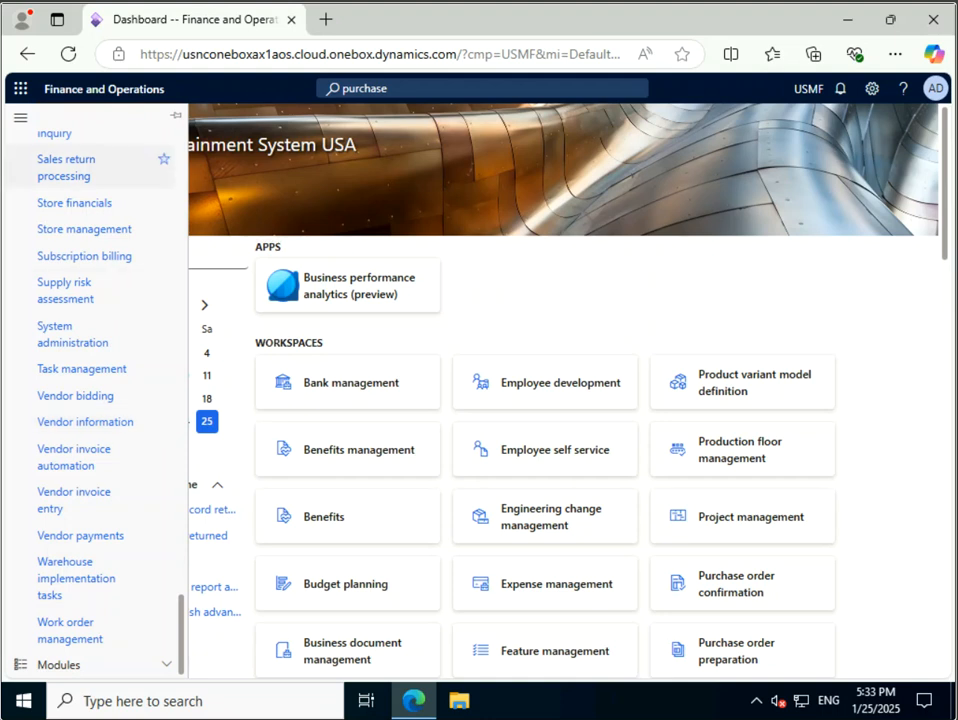
scroll(90, 185, up, 1)
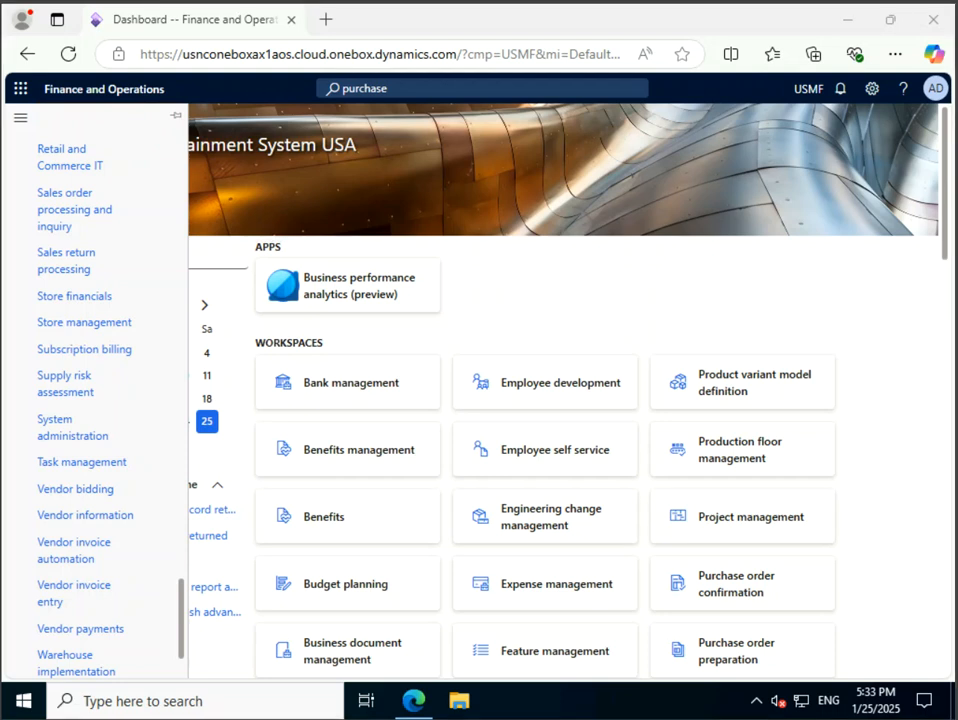
Step: Find Notepad on the computer and open it with a blank document
key(super+s)
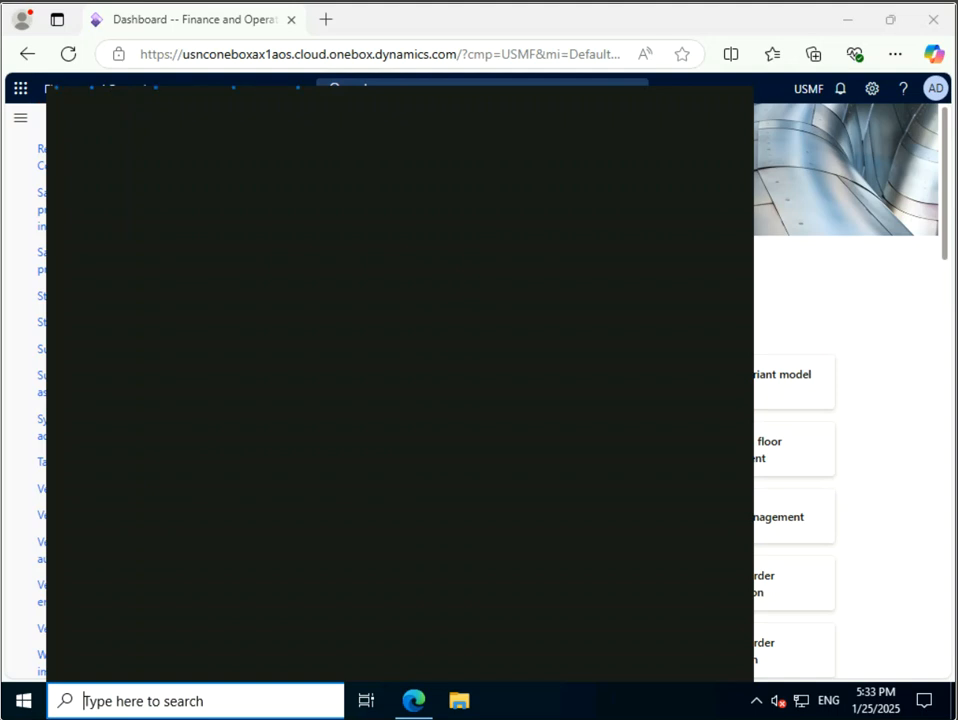
text(noteadpd)
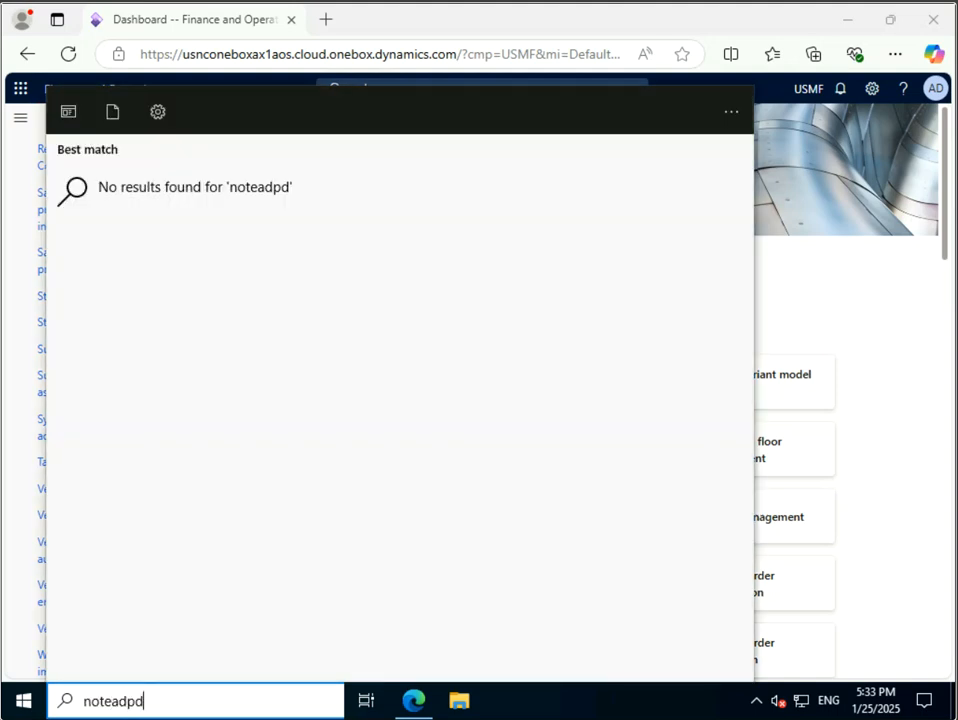
key(BackSpace)
key(BackSpace)
key(BackSpace)
key(BackSpace)
text(pad)
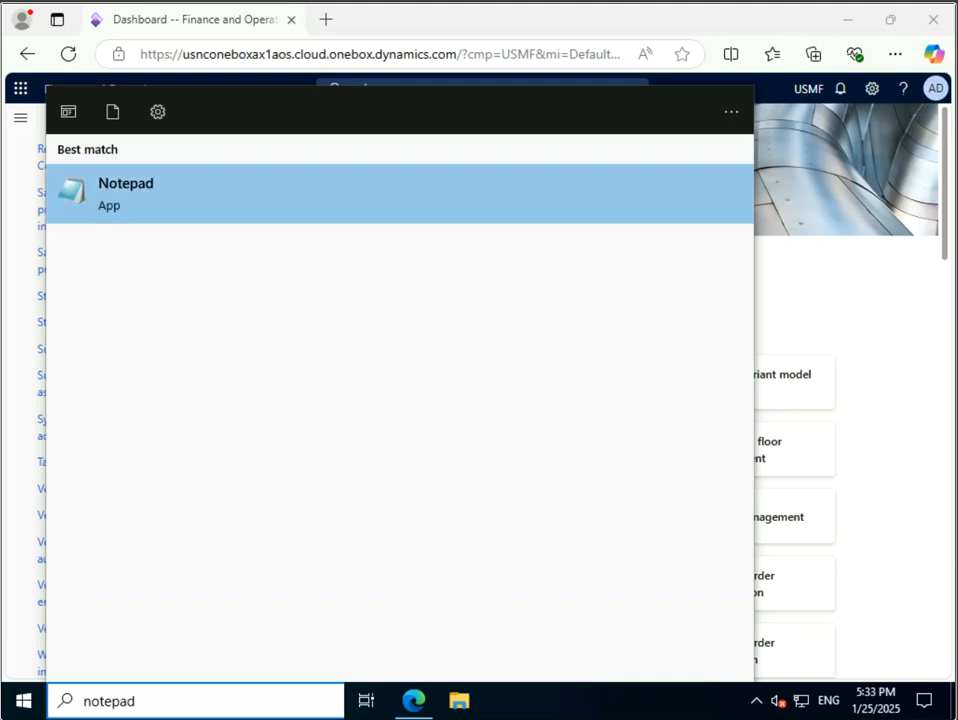
key(Return)
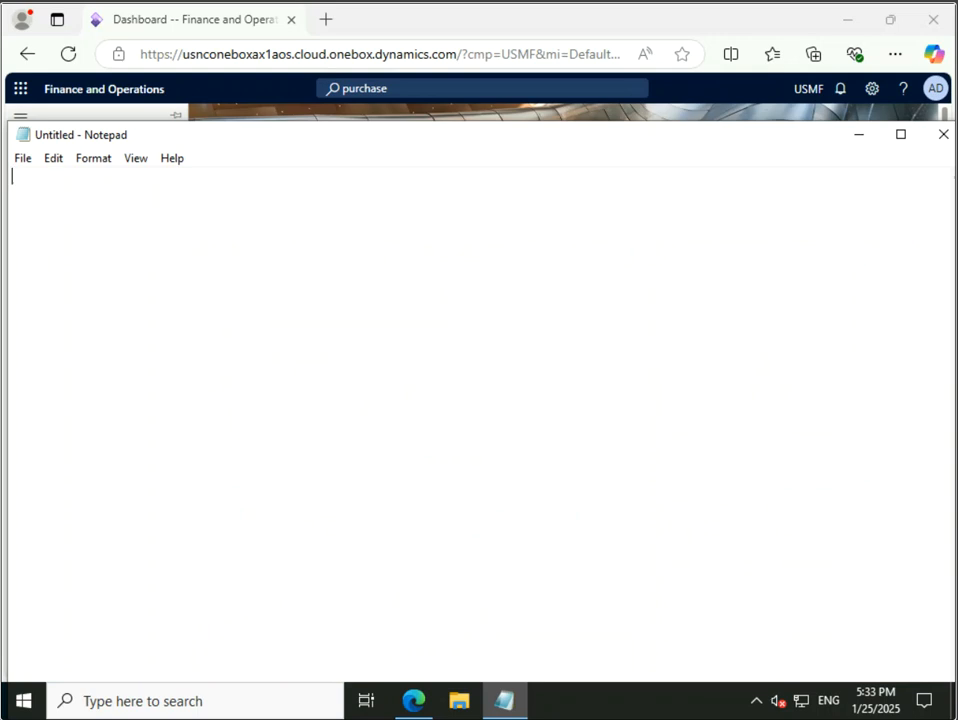
Step: Write "1. Work with an operational workspace" as the first note line and return to the Finance and Operations window
text(1.)
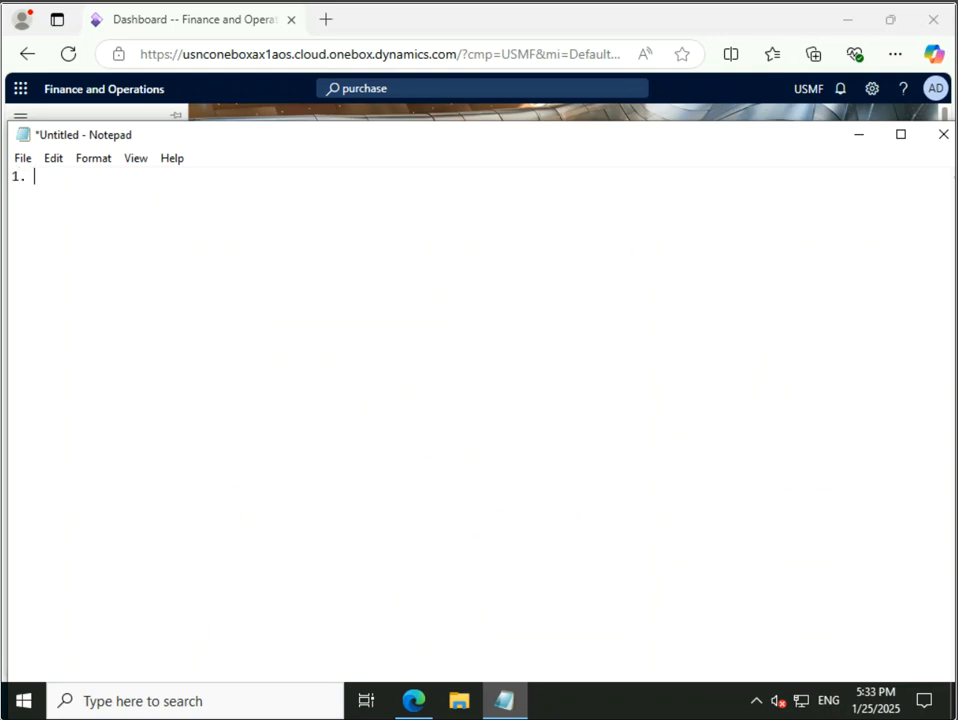
text( Work with an operational workspace)
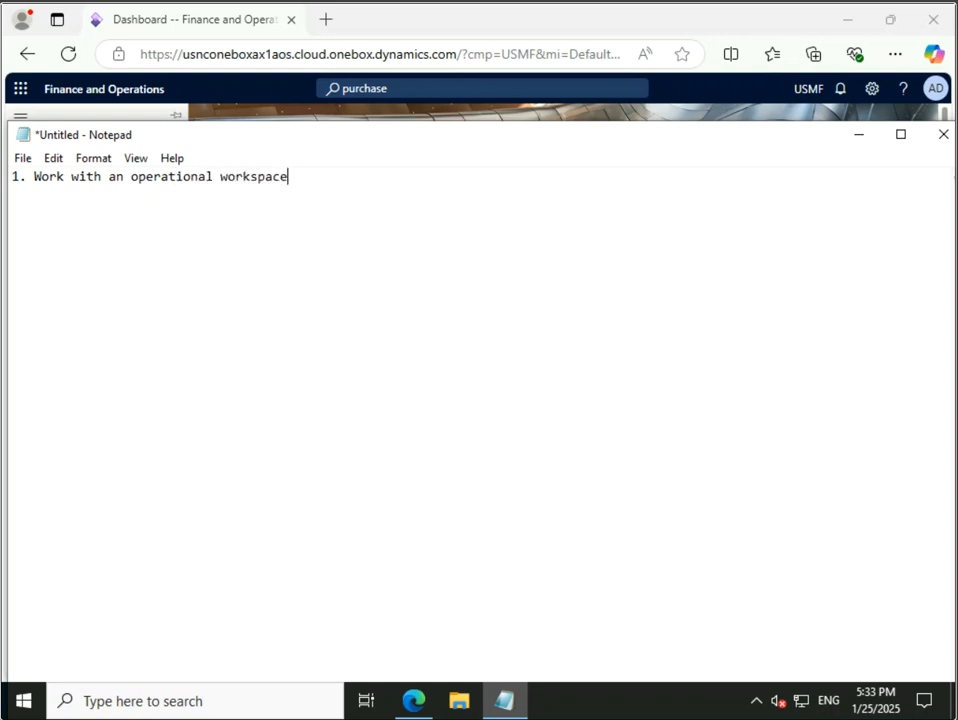
key(Return)
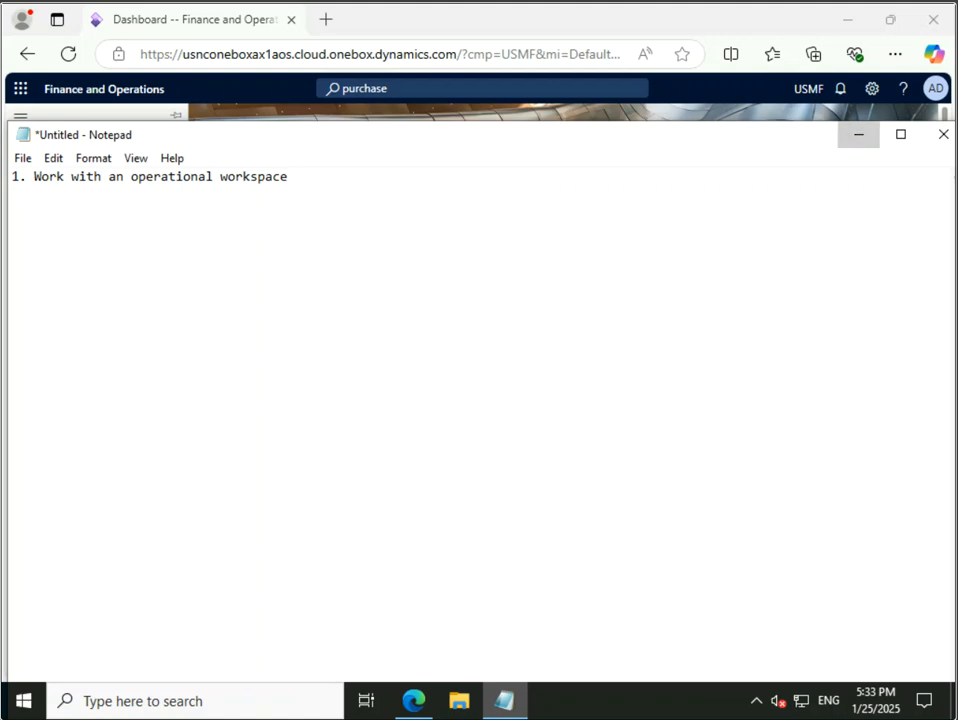
click(858, 134)
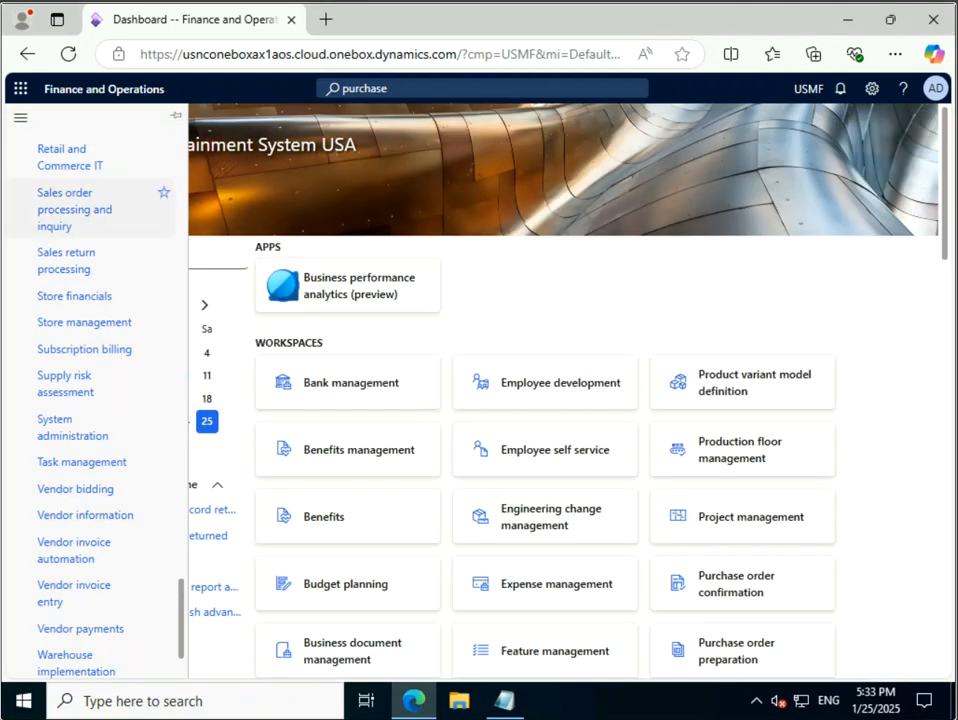
Step: Open the Sales order processing and inquiry workspace and start creating a new sales order from it
key(Escape)
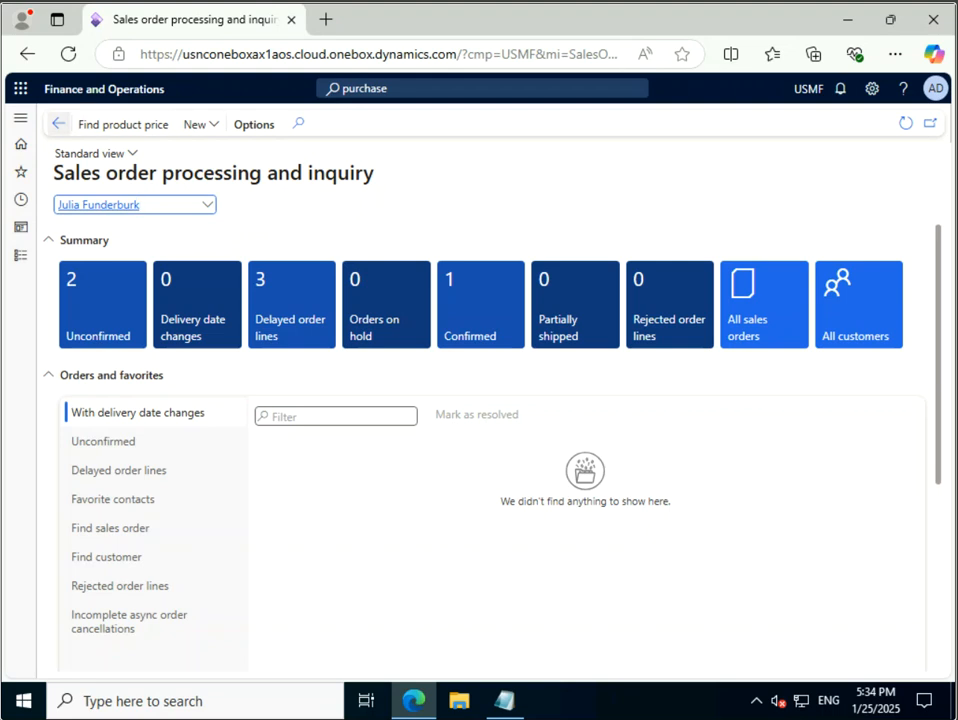
key(shift+Tab)
key(shift+Tab)
key(shift+Tab)
key(shift+Tab)
key(Tab)
key(Tab)
key(Tab)
key(Tab)
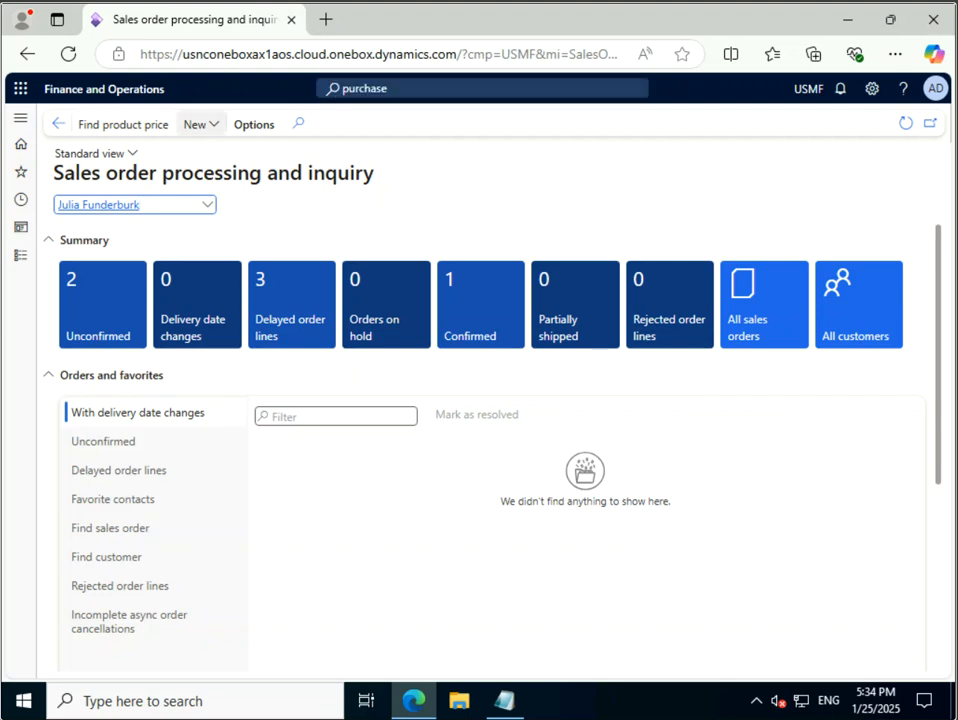
key(Return)
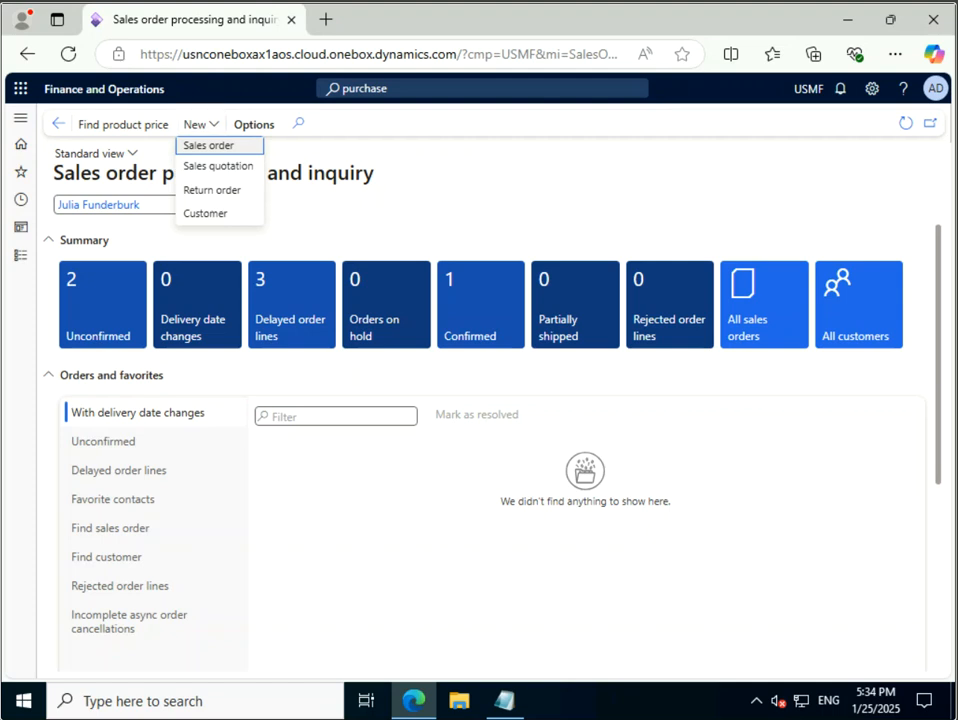
key(Return)
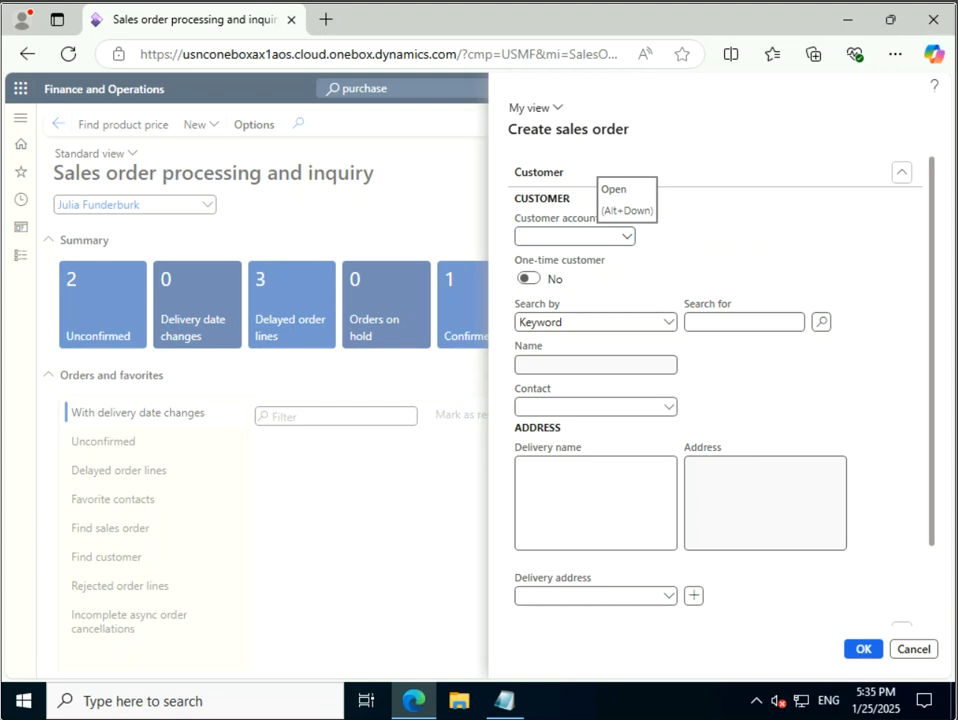
Step: Filter the customer accounts by the Cave Wholesales account number, select that customer and create the sales order
click(627, 236)
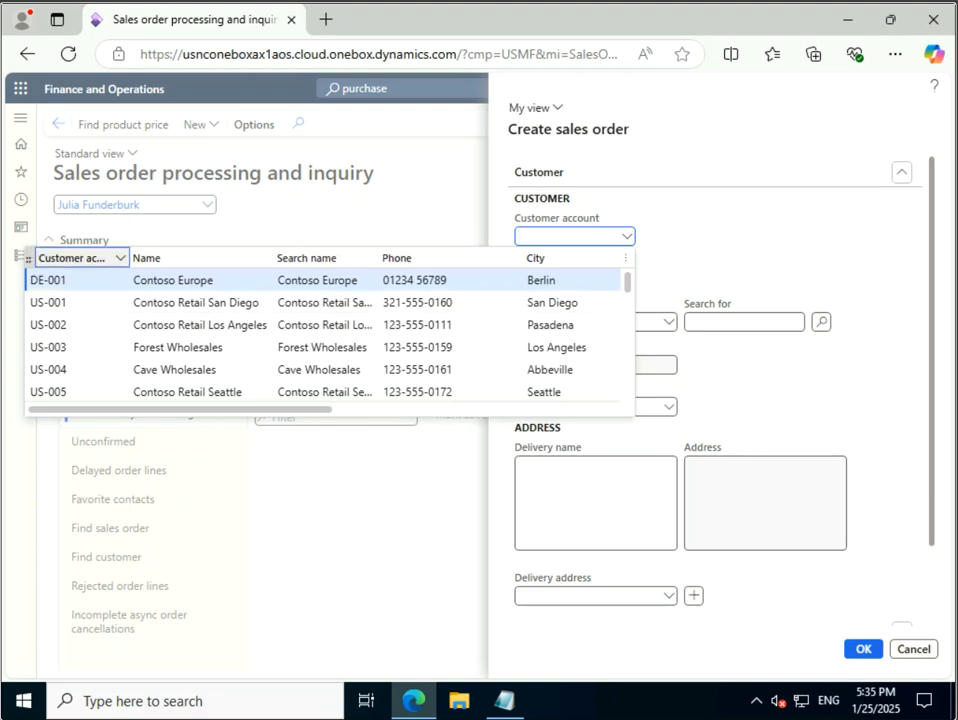
click(75, 258)
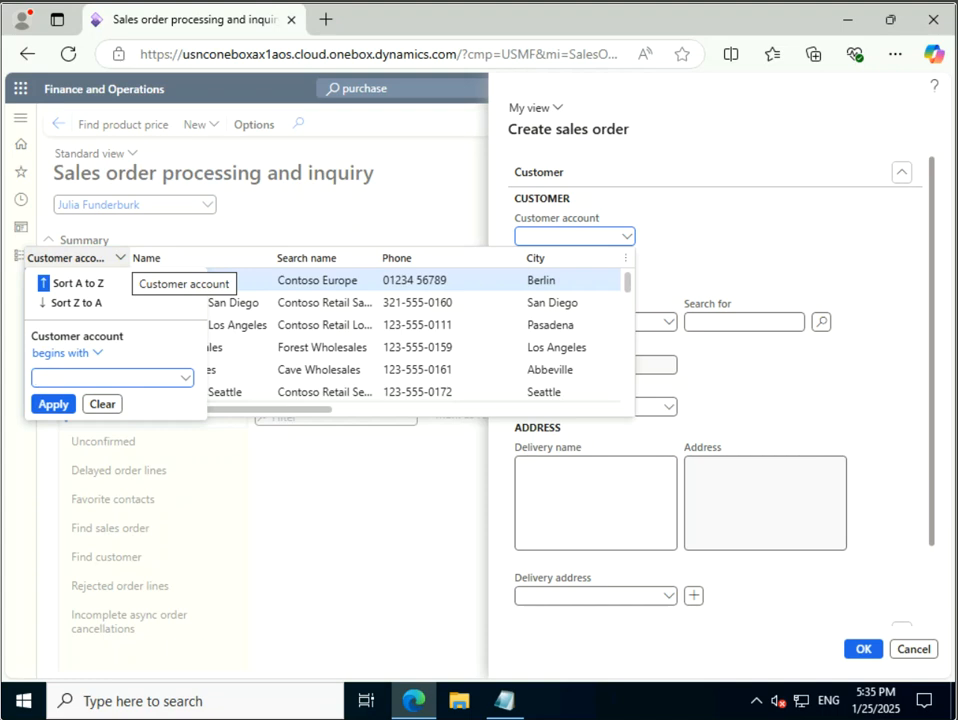
text(us-004)
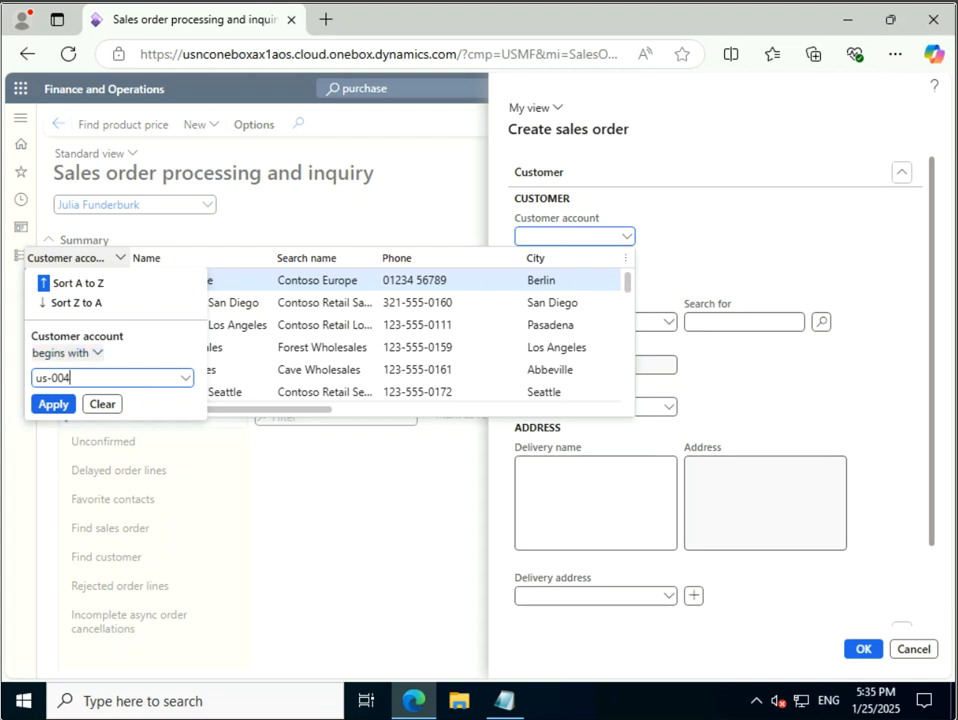
click(53, 404)
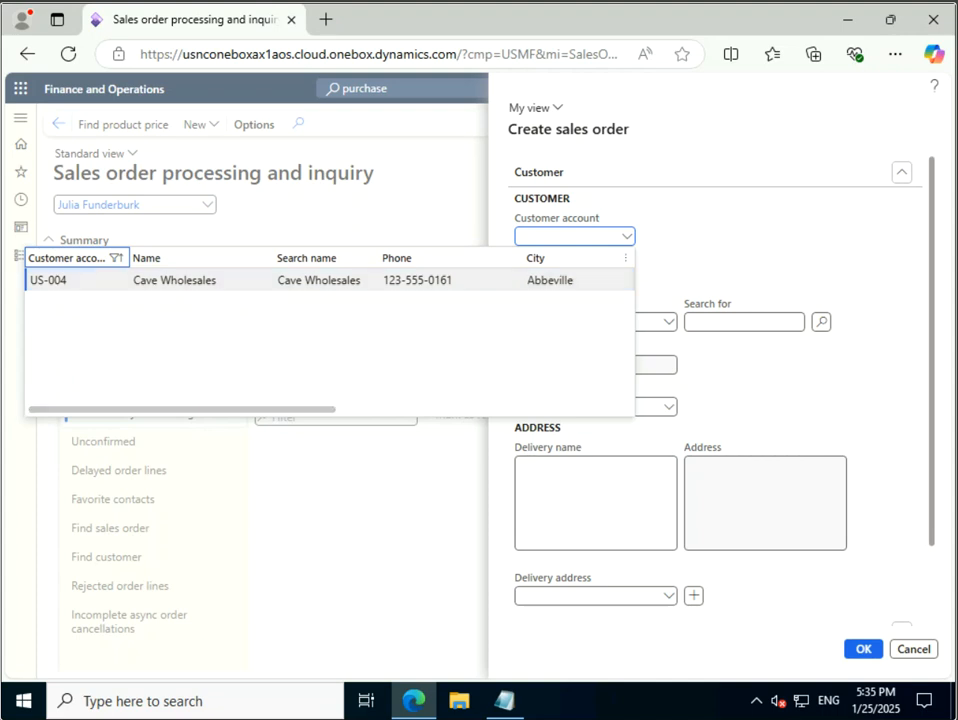
click(75, 280)
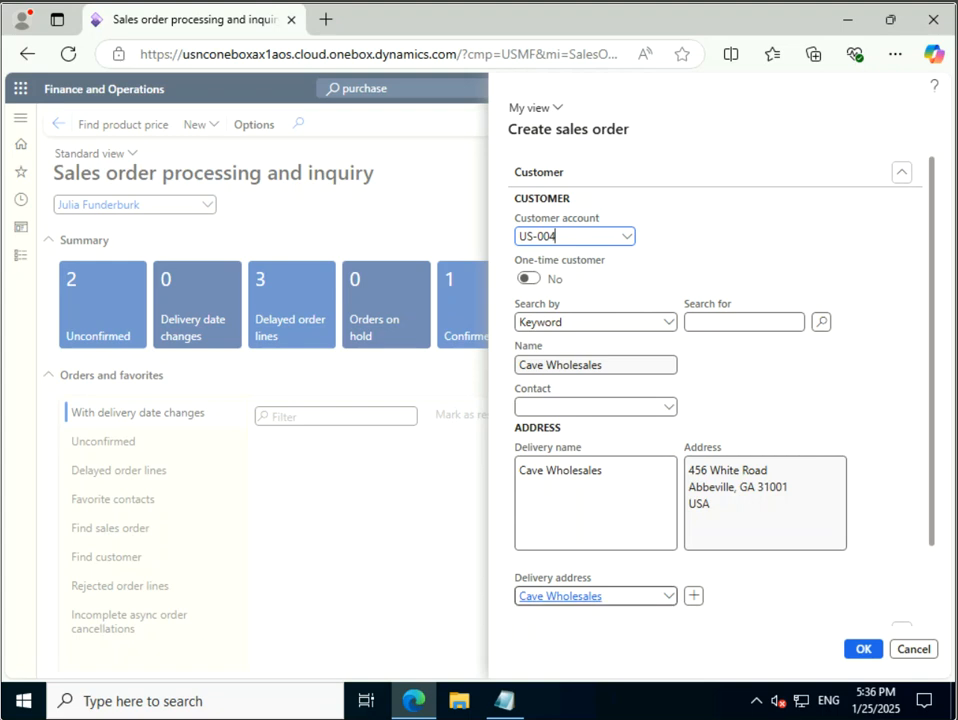
click(862, 648)
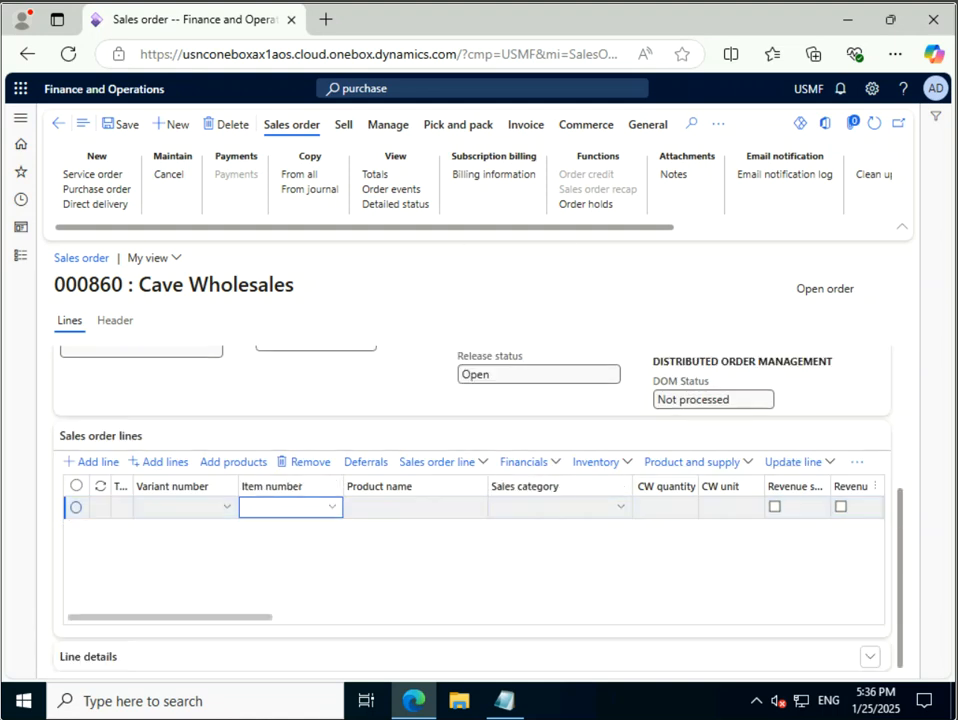
Step: Fill the first sales order line with item A0001 (HDMI 6' Cables) and warehouse 11
scroll(470, 480, up, 3)
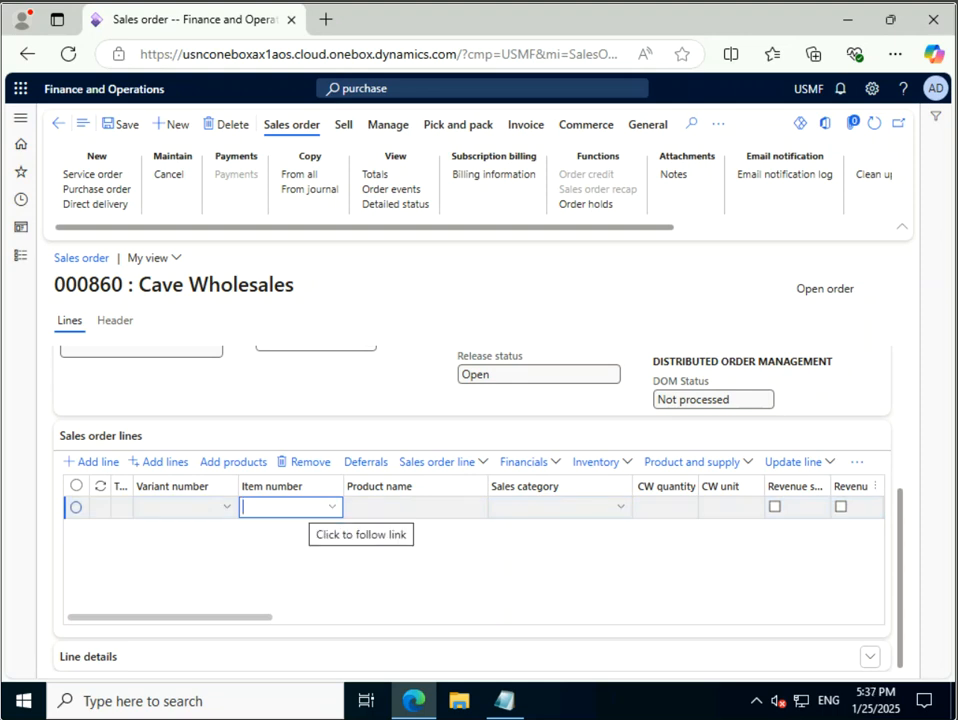
text(A000)
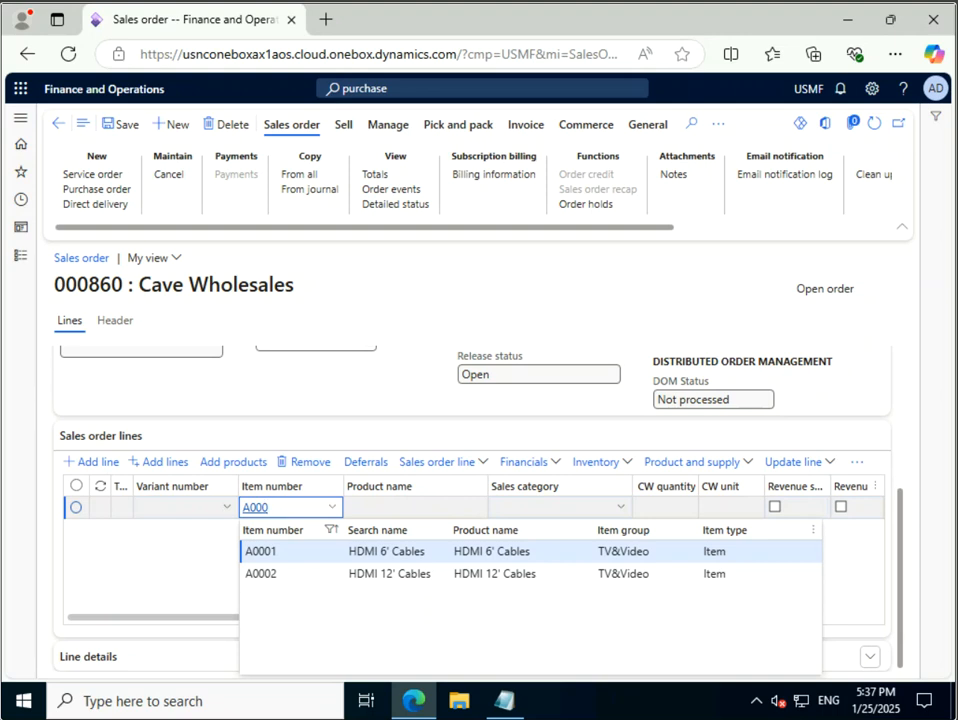
key(Down)
key(Return)
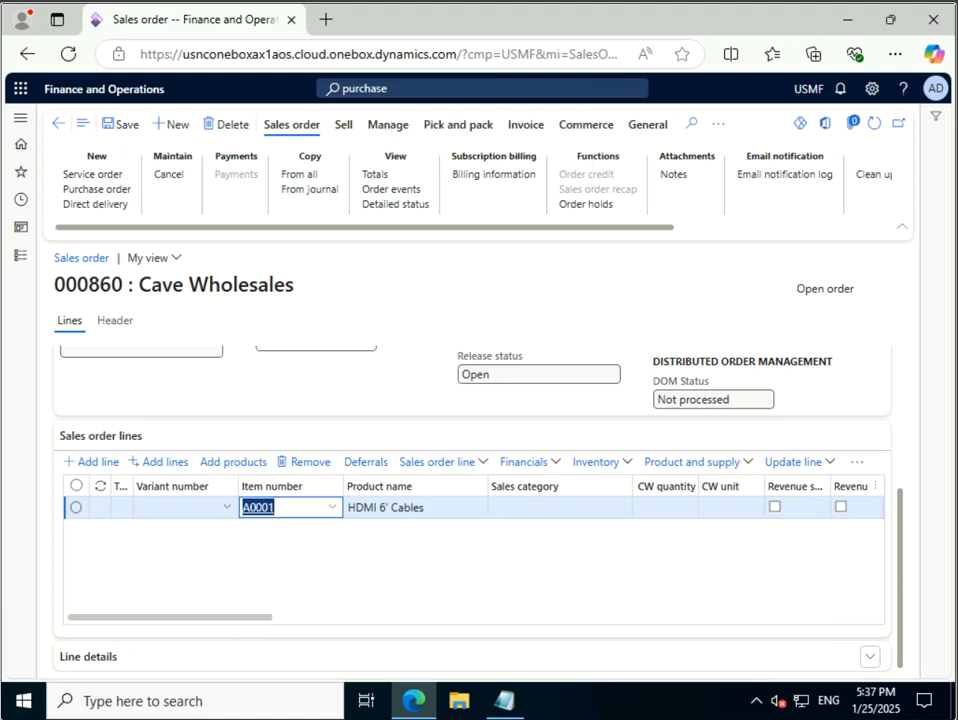
key(Tab)
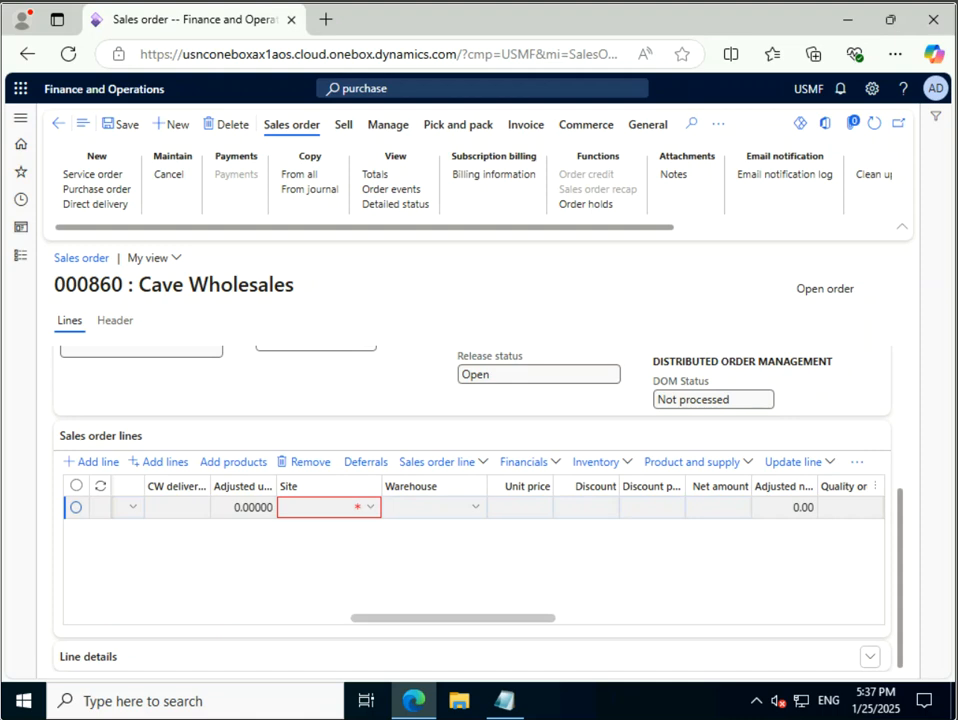
click(475, 507)
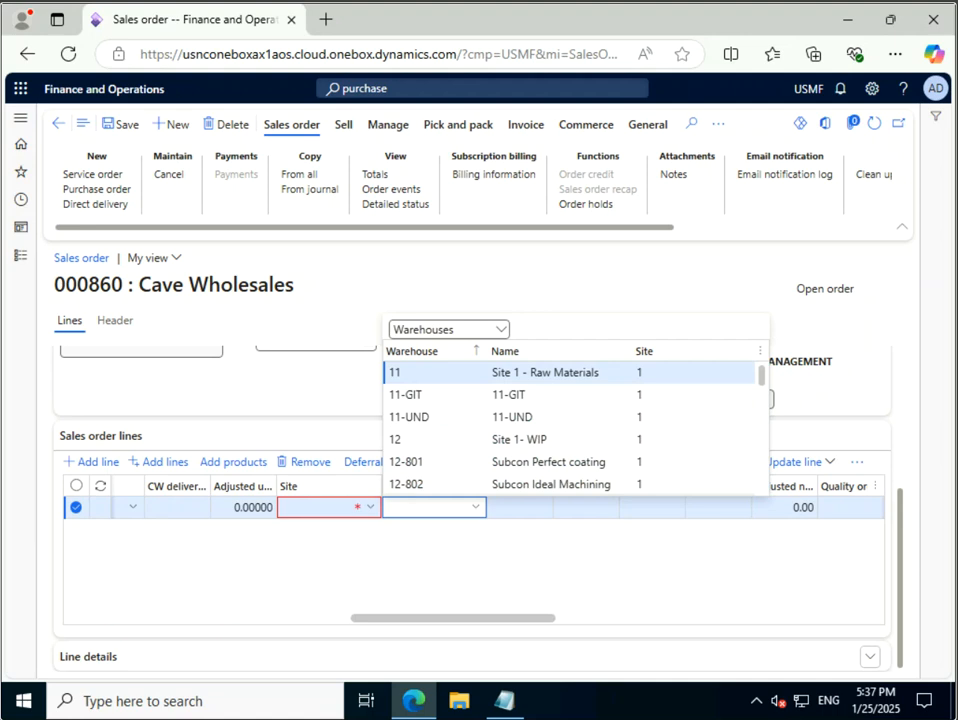
key(Return)
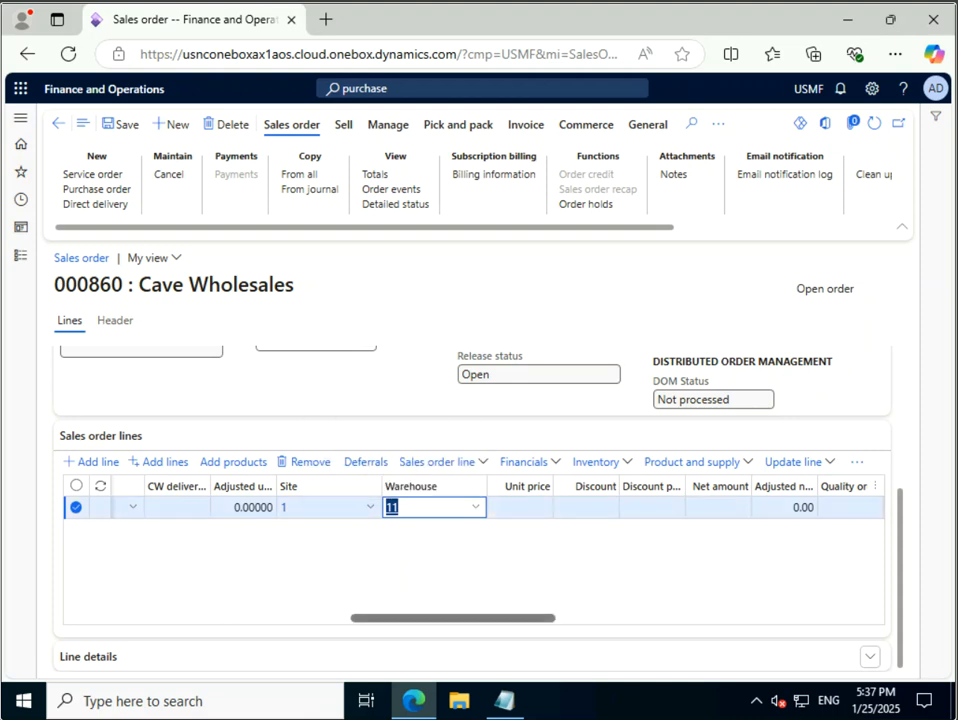
Step: Open the on-hand inventory of the HDMI 6' Cables sales order line
drag(453, 618, 169, 618)
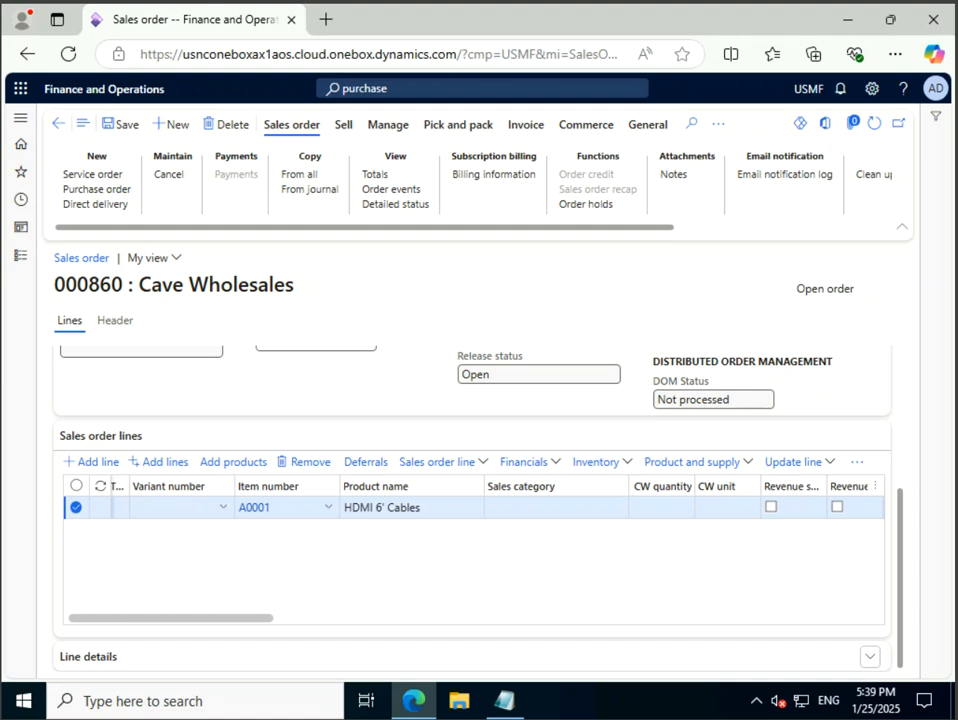
key(Tab)
key(Tab)
key(Tab)
key(Tab)
key(Tab)
key(Tab)
key(Tab)
key(Tab)
key(Tab)
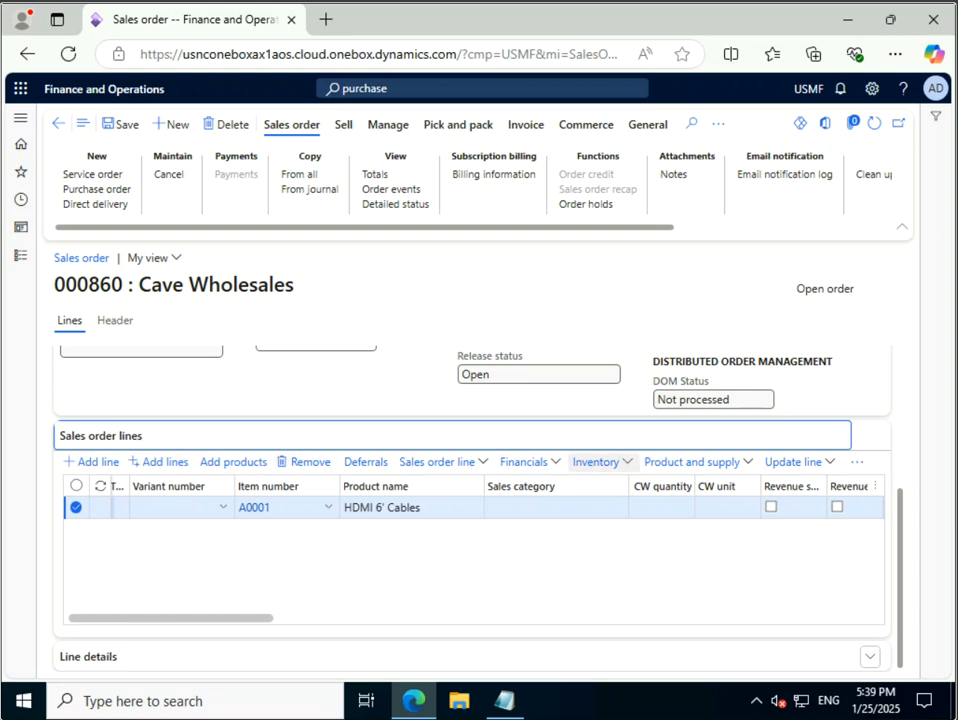
key(Return)
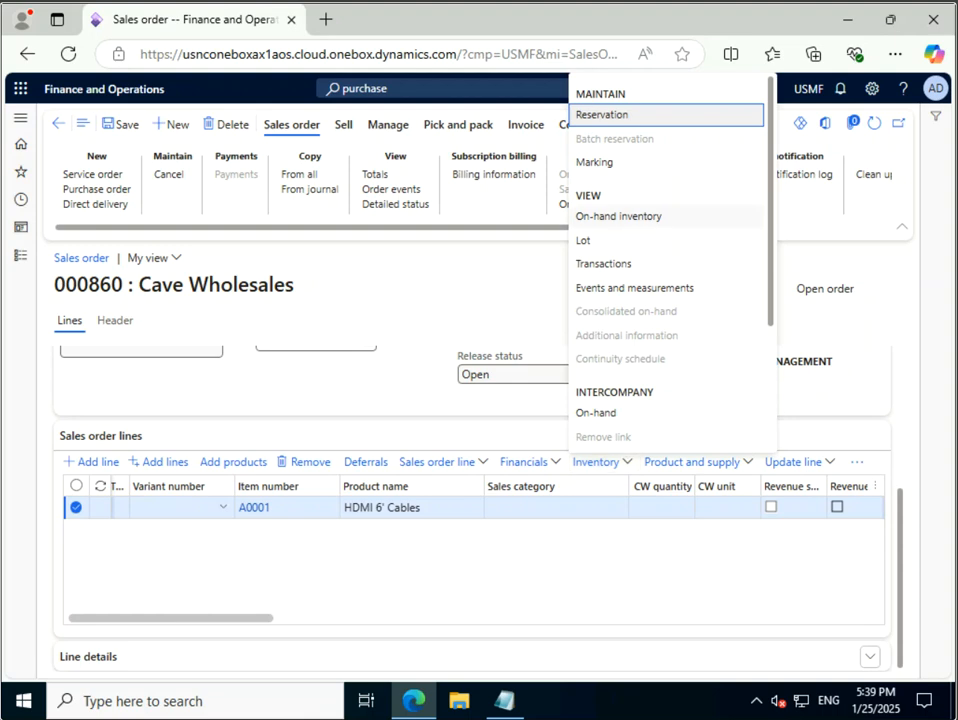
click(618, 216)
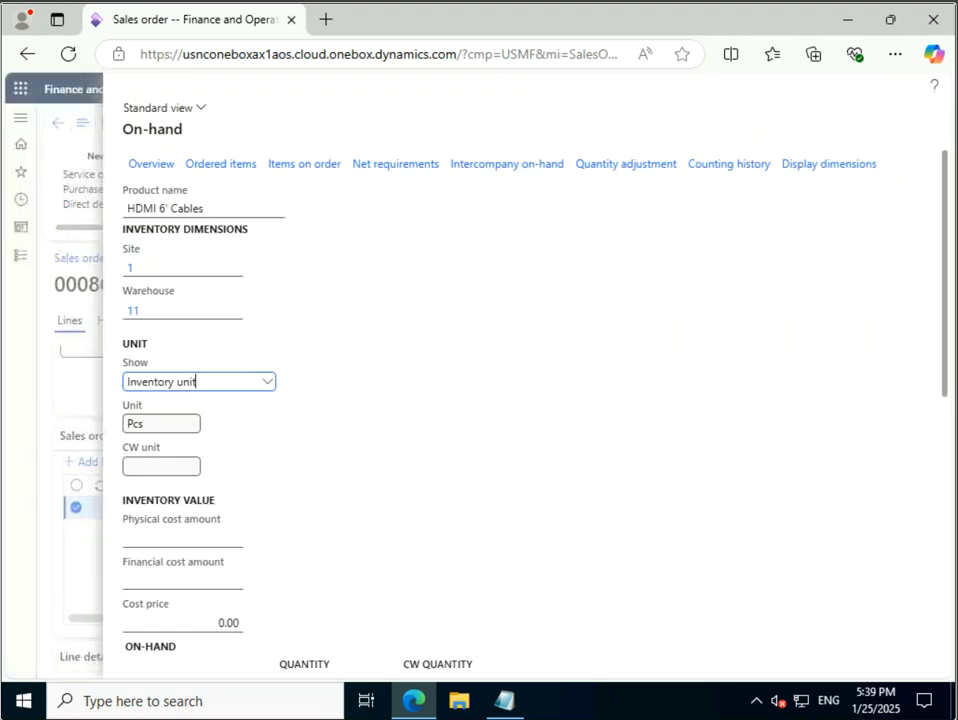
Step: Examine the on-hand, physical inventory and ordered quantities down to the Various section, then close the on-hand view
scroll(500, 400, down, 1)
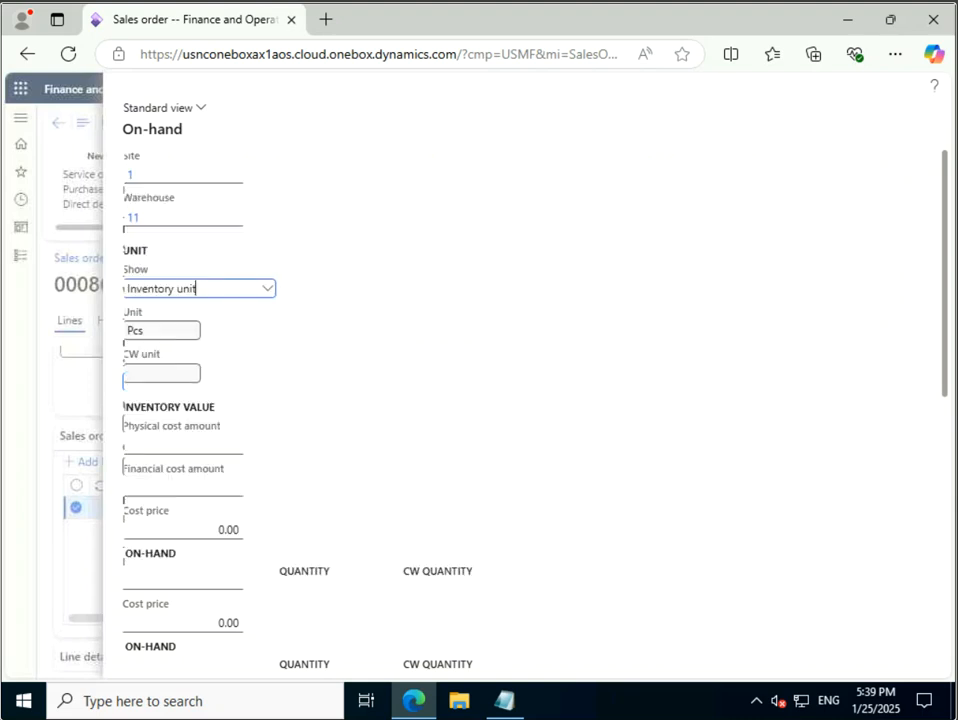
scroll(530, 400, down, 2)
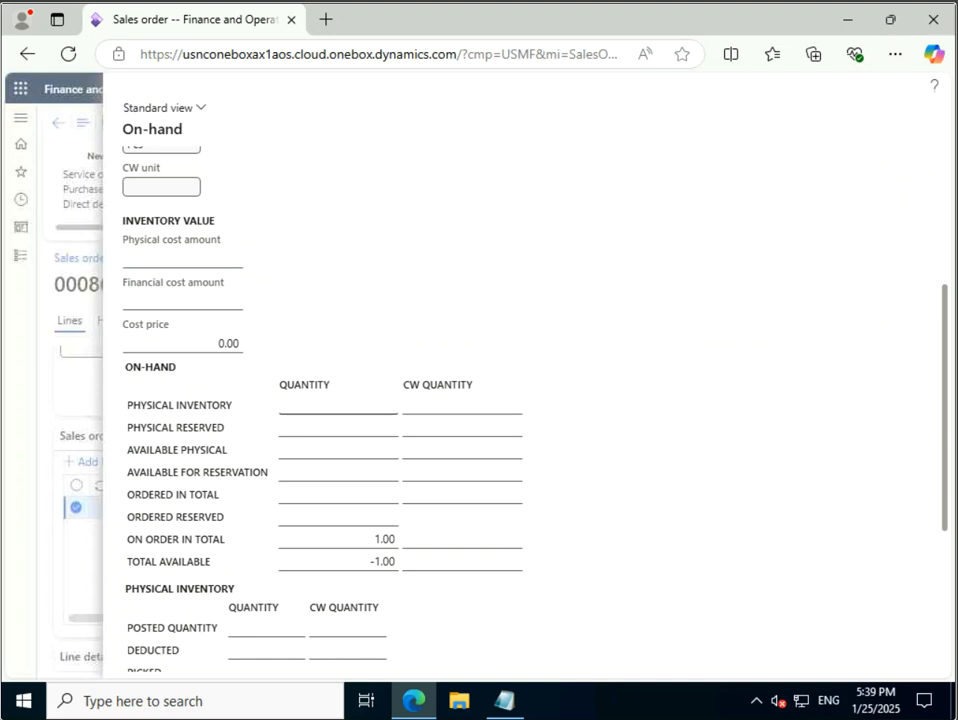
scroll(340, 430, down, 1)
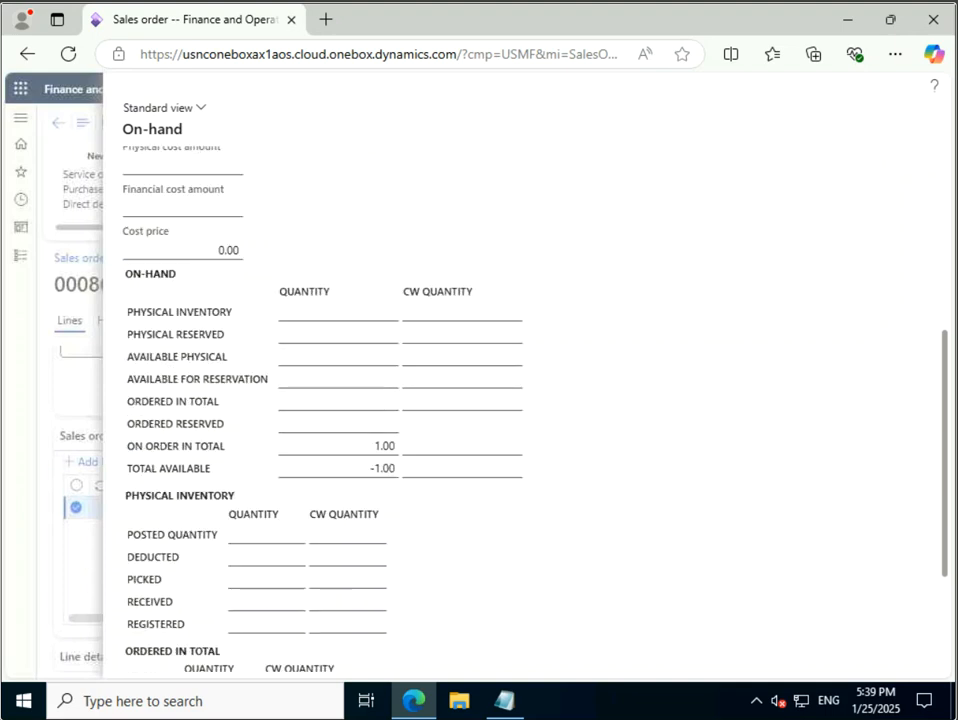
scroll(340, 340, down, 2)
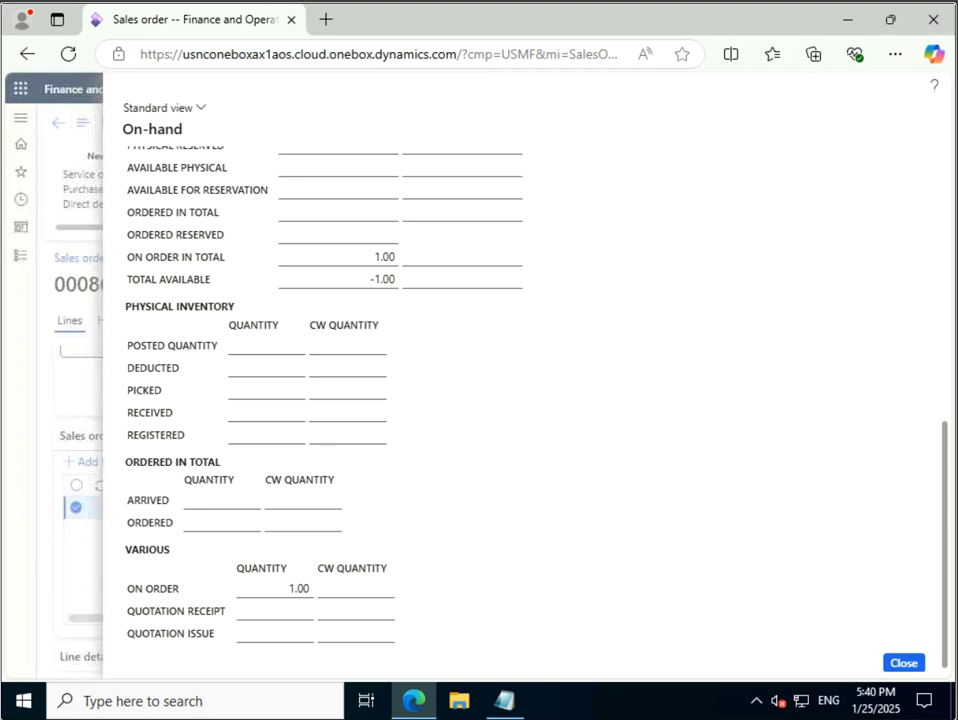
click(904, 663)
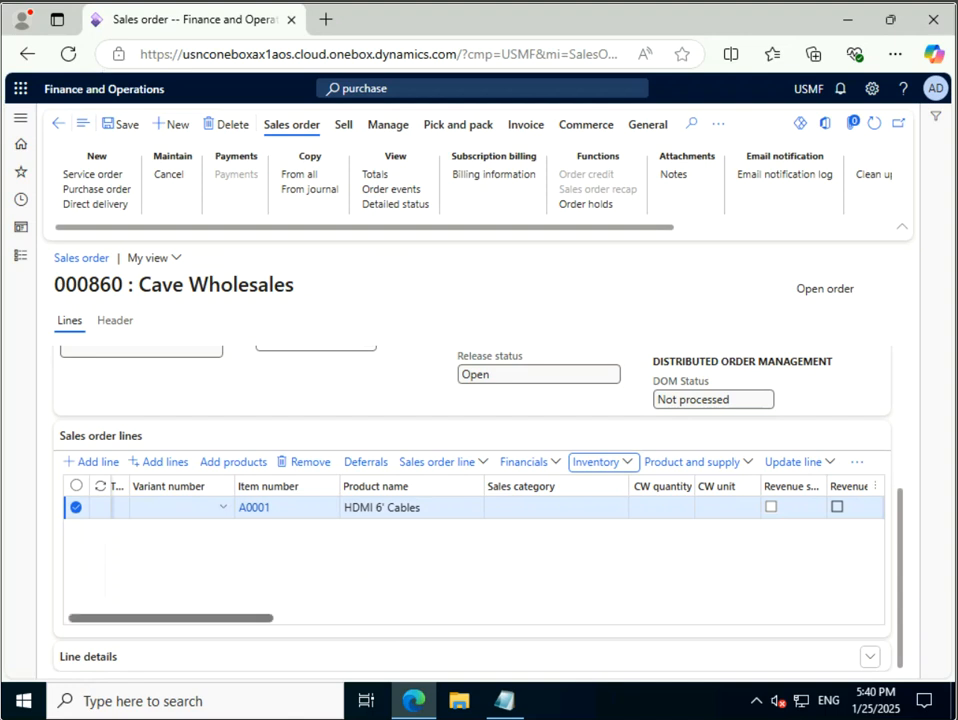
Step: Review the sales order line's columns from item number through quantity and delivery type to site and warehouse
scroll(470, 560, right, 5)
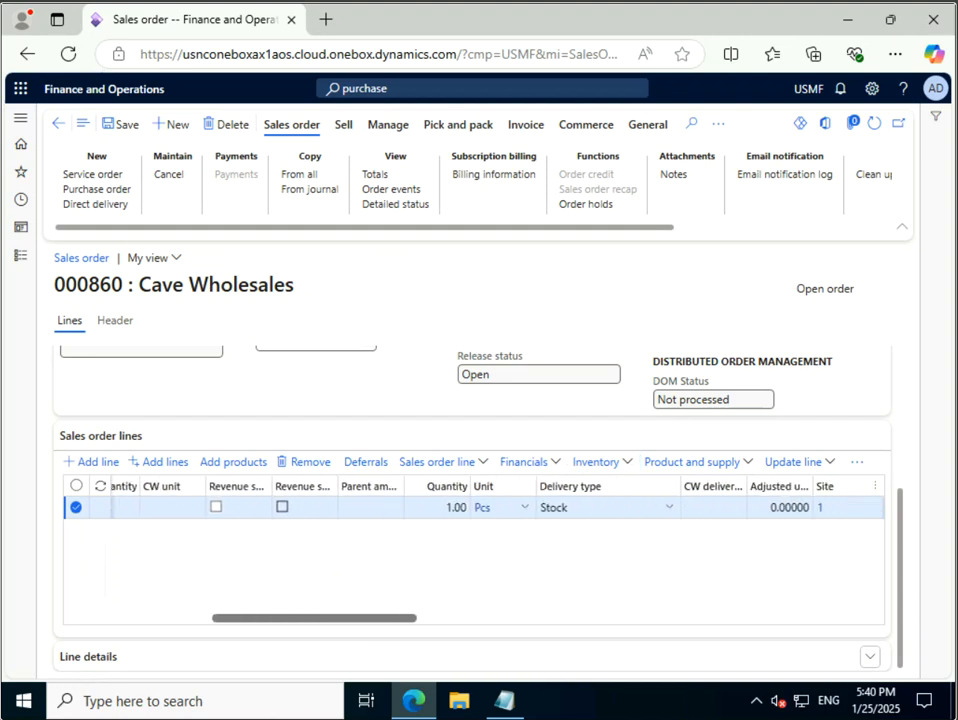
scroll(470, 560, left, 3)
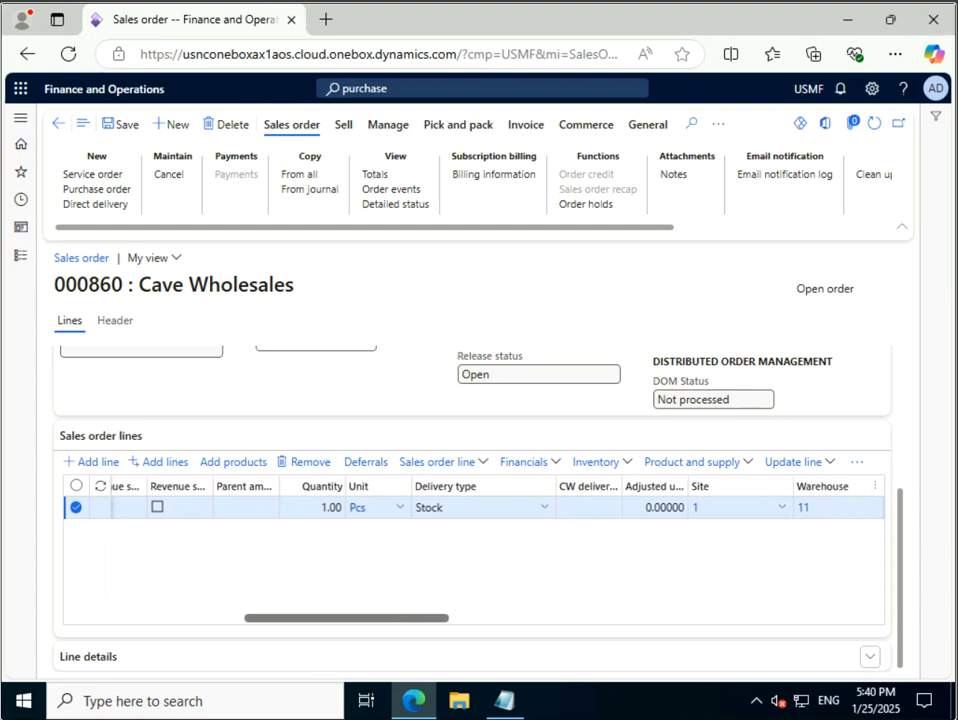
scroll(470, 560, left, 4)
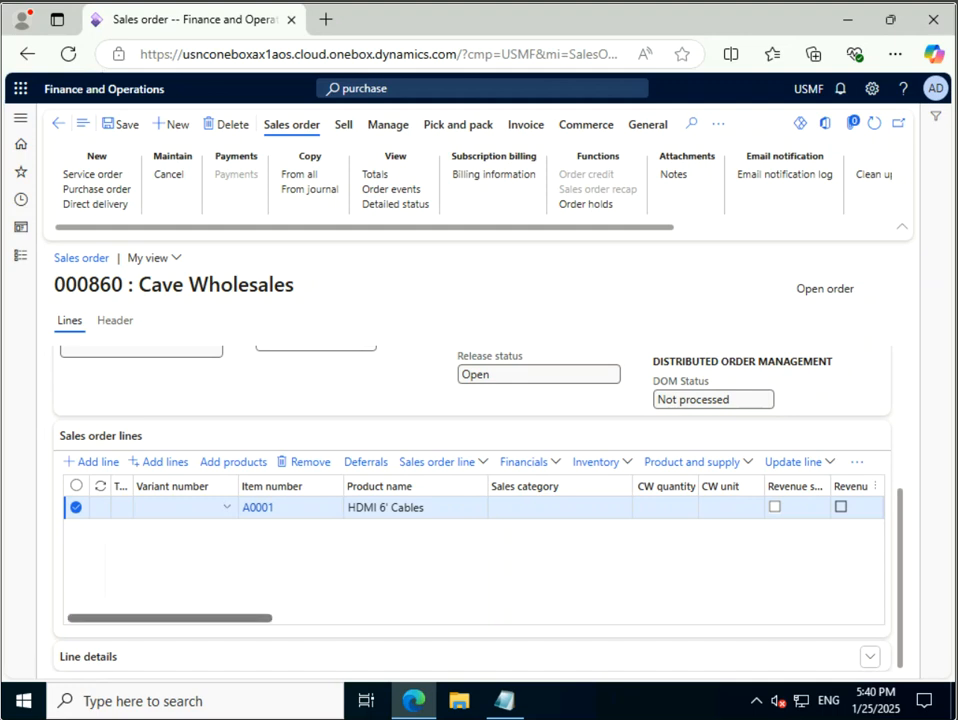
scroll(473, 548, right, 5)
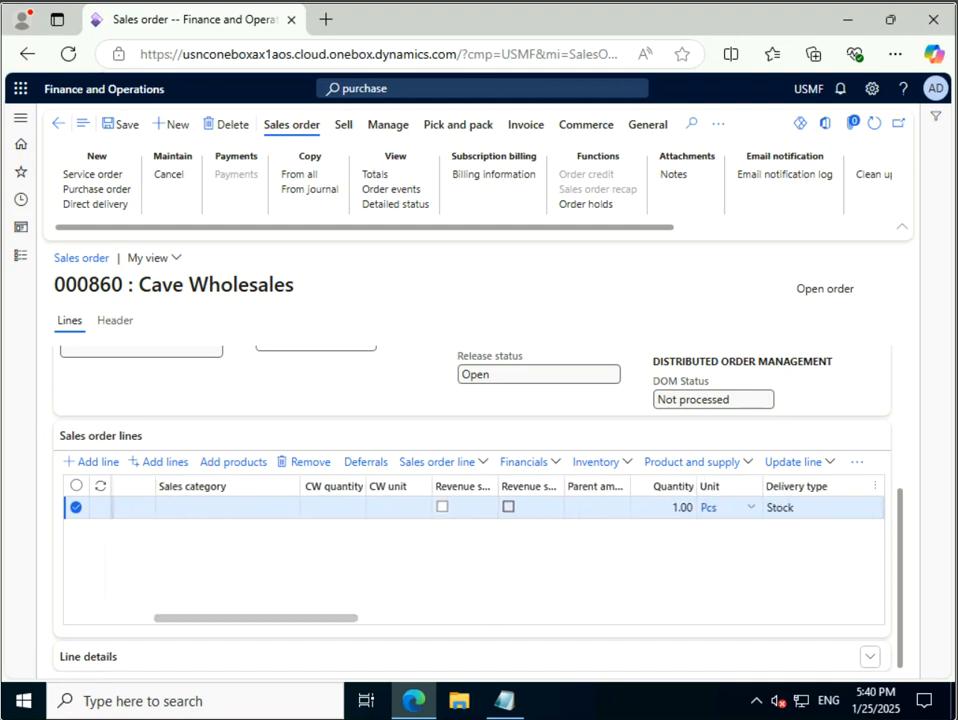
scroll(473, 548, right, 1)
scroll(473, 548, right, 1)
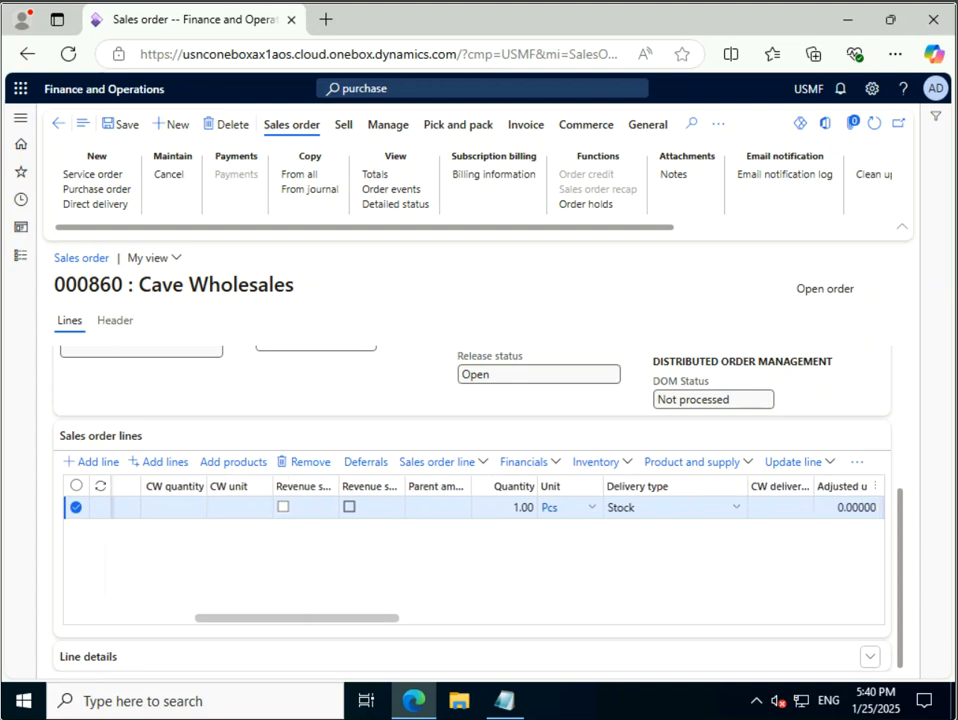
scroll(473, 548, right, 6)
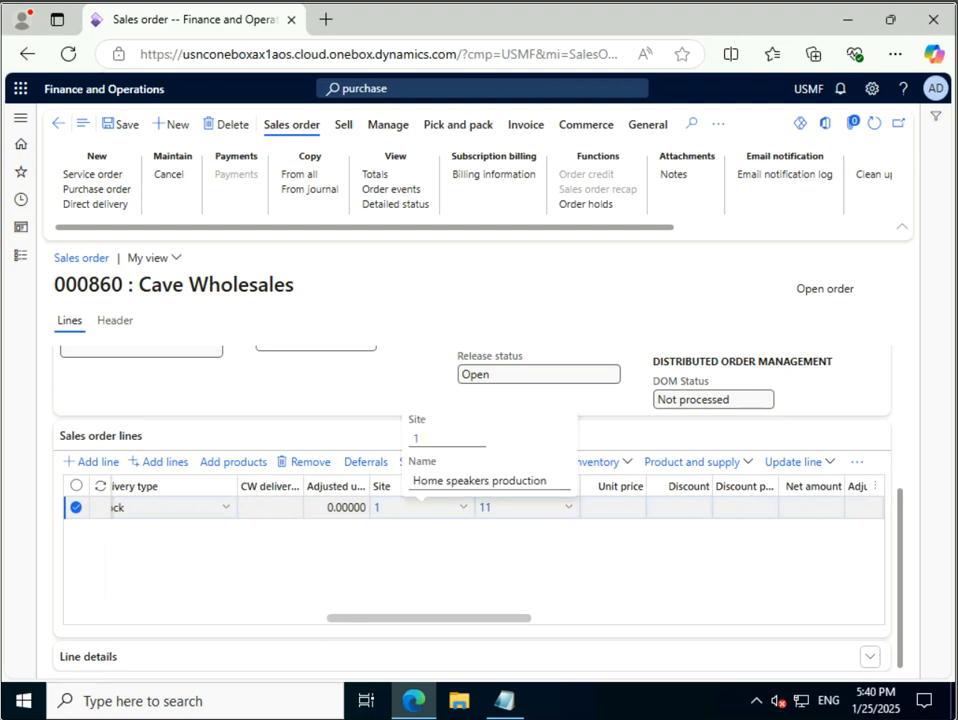
Step: Set the HDMI 6' Cables sales order line to site 2 (Distribution) and warehouse 21, accepting the ship and receipt date recalculation
click(463, 507)
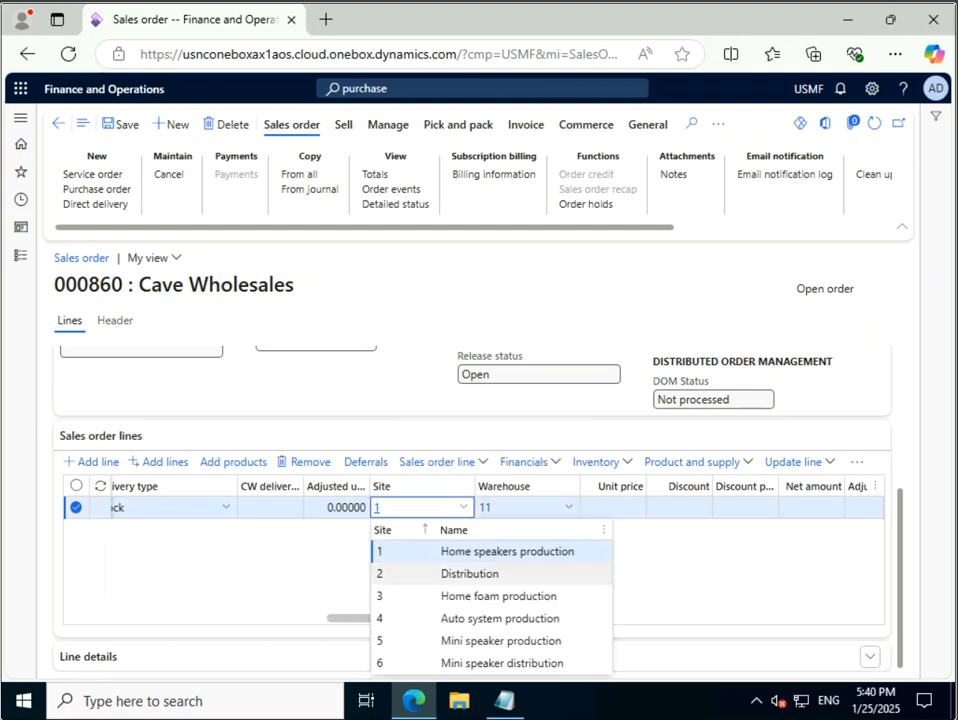
click(470, 573)
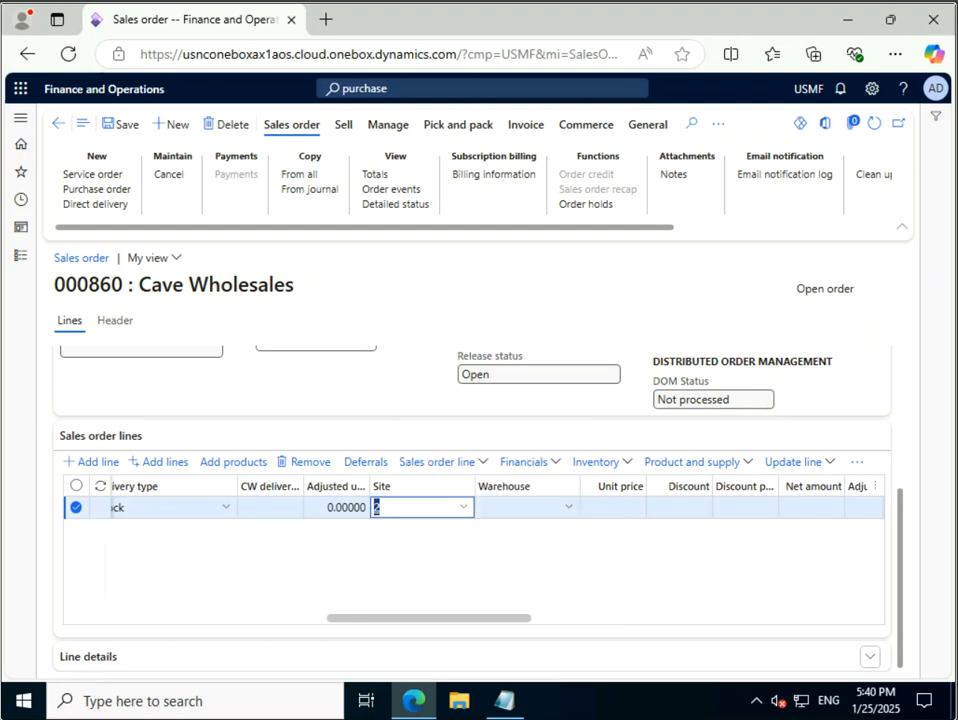
click(568, 507)
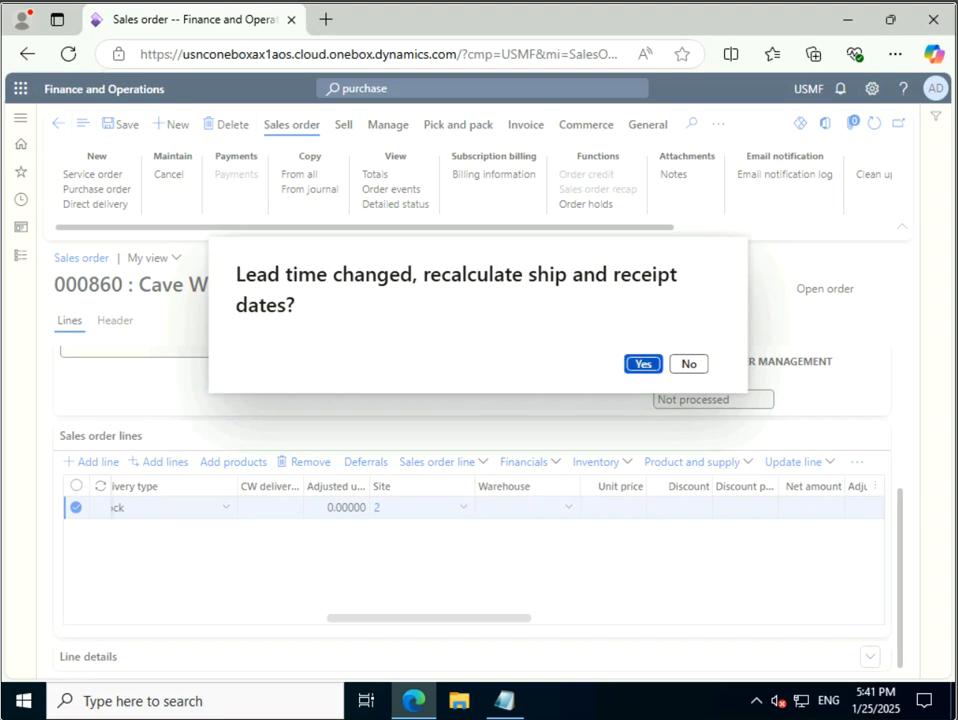
key(Return)
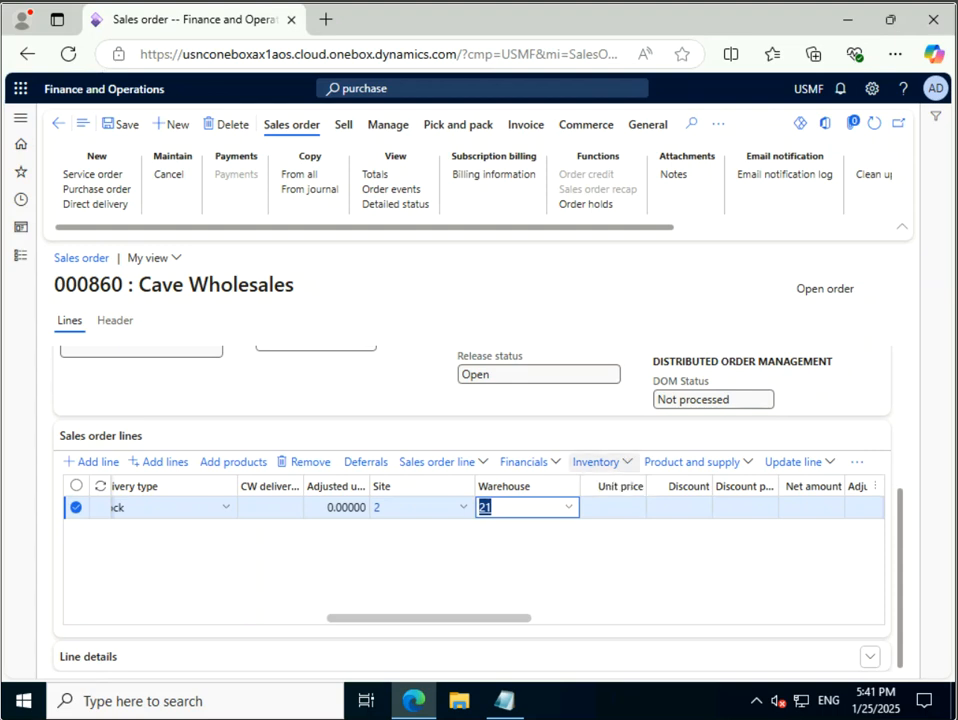
Step: Open the sales order line's on-hand inventory for site 2 and warehouse 21, examine the quantities down to the Various section, and close it
key(Escape)
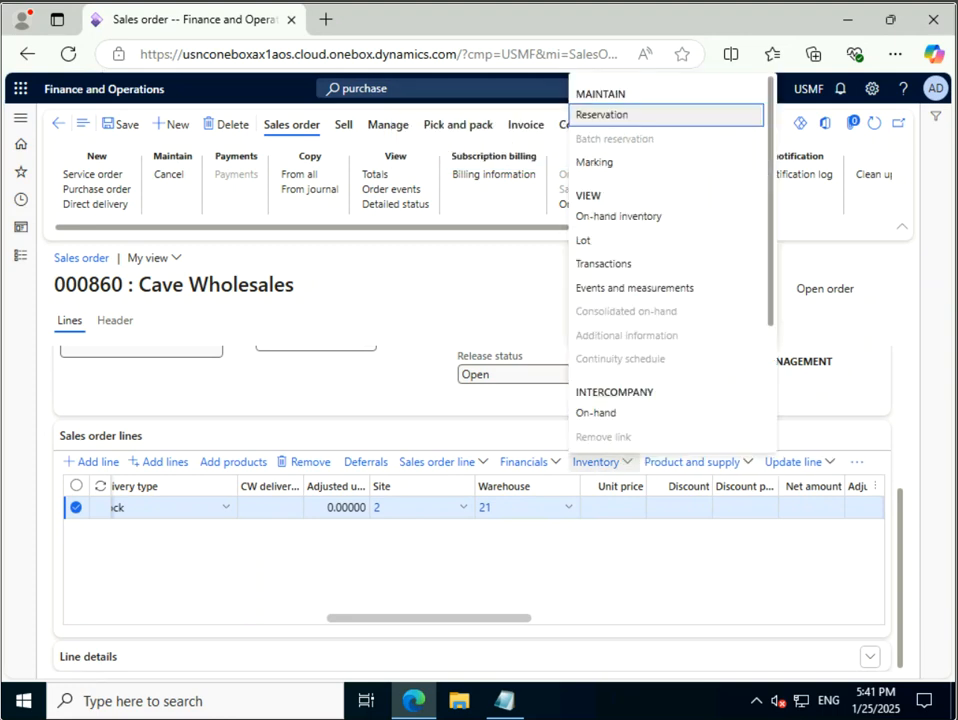
click(618, 216)
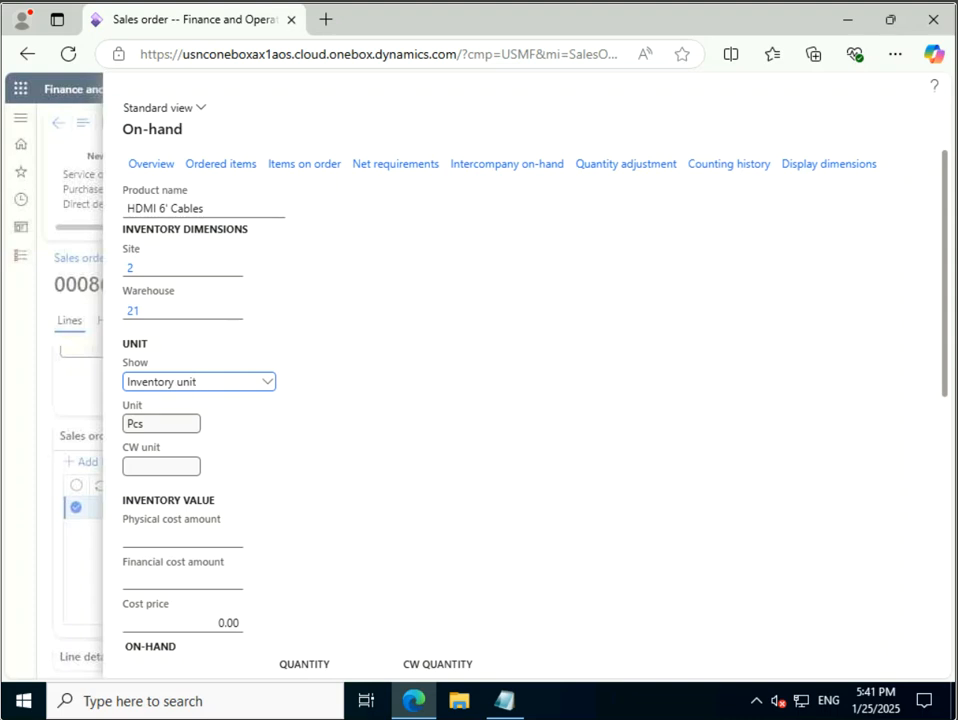
scroll(525, 400, down, 3)
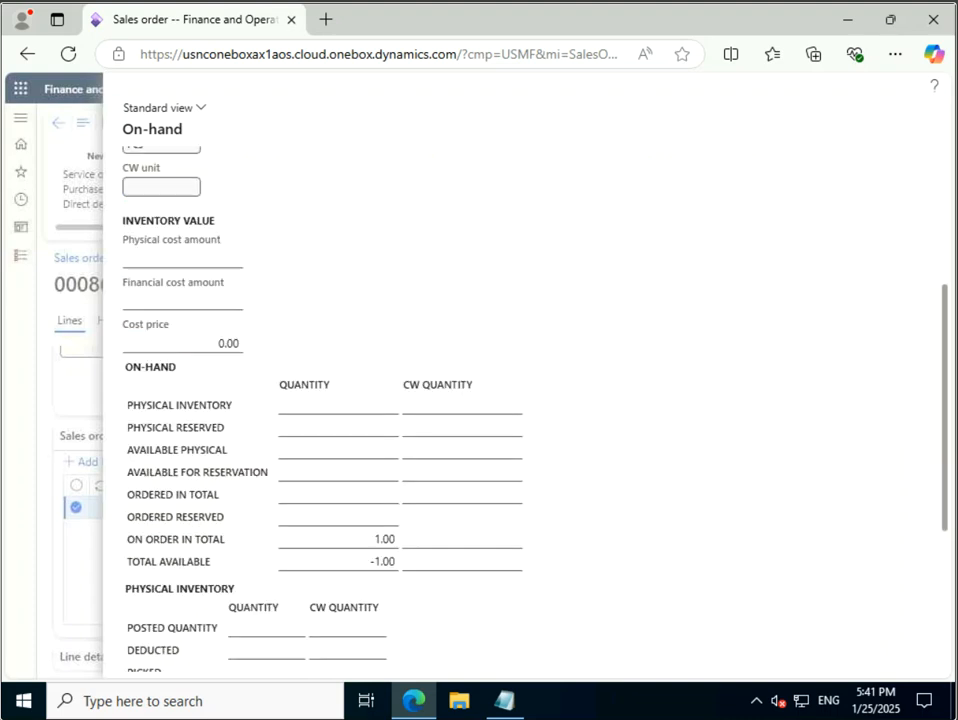
scroll(525, 400, up, 2)
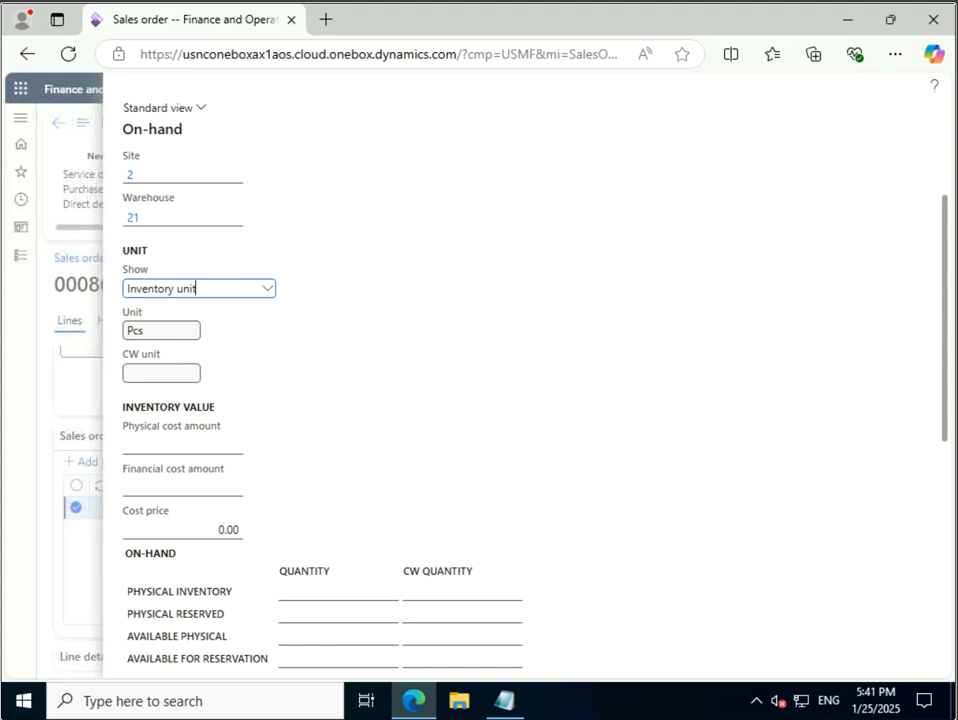
scroll(525, 400, down, 3)
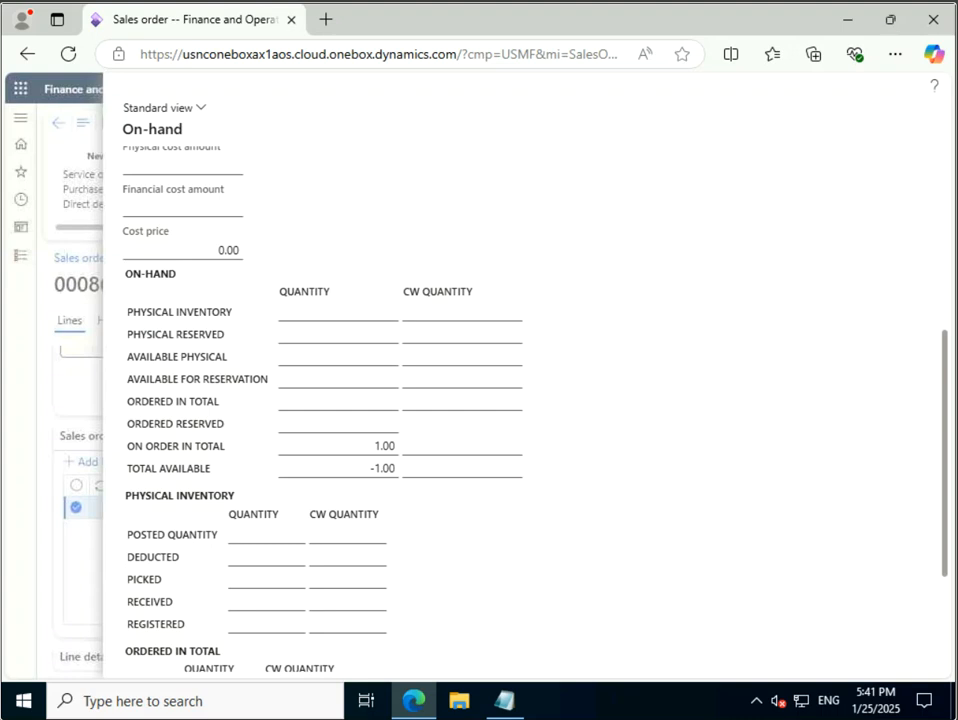
scroll(525, 400, down, 2)
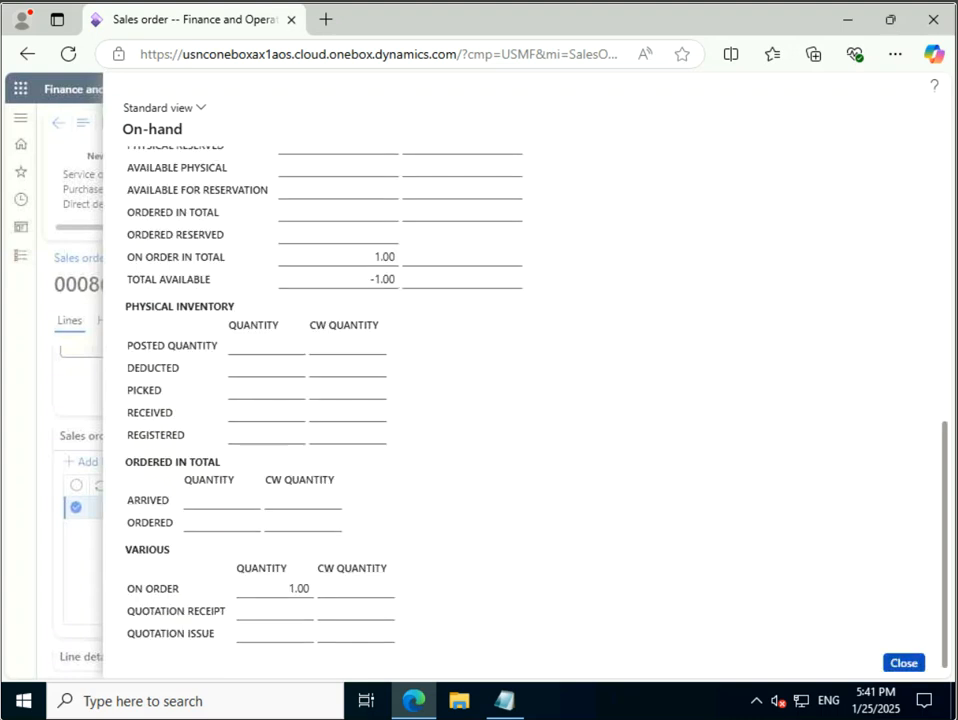
click(903, 662)
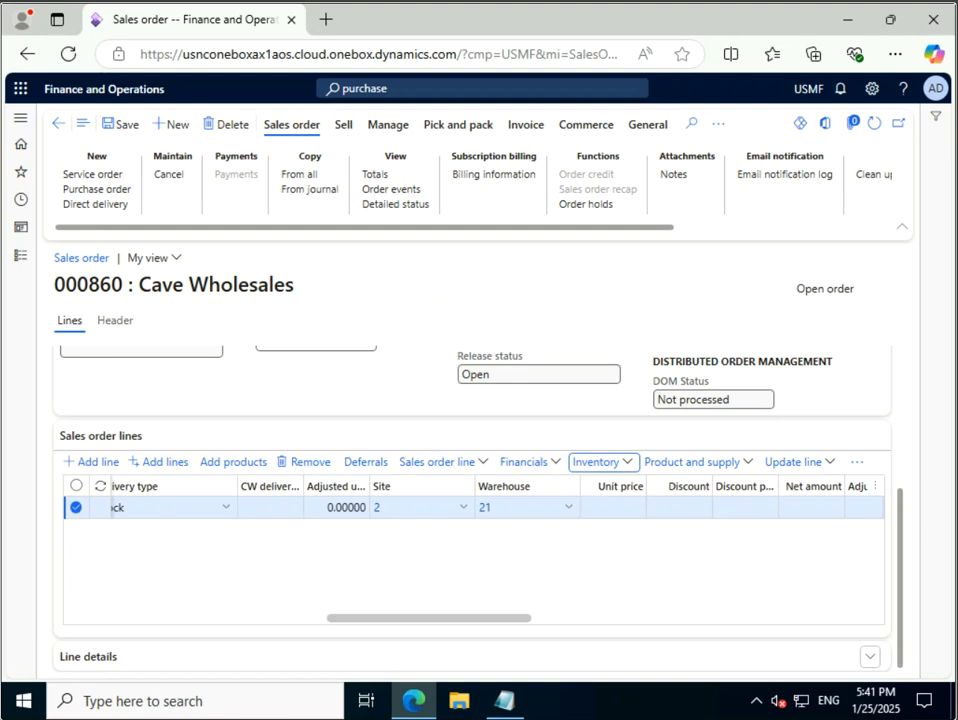
Step: Set the HDMI 6' Cables sales order line to site 1 (Home speakers production) and warehouse 11 (Site 1 - Raw Materials)
click(463, 507)
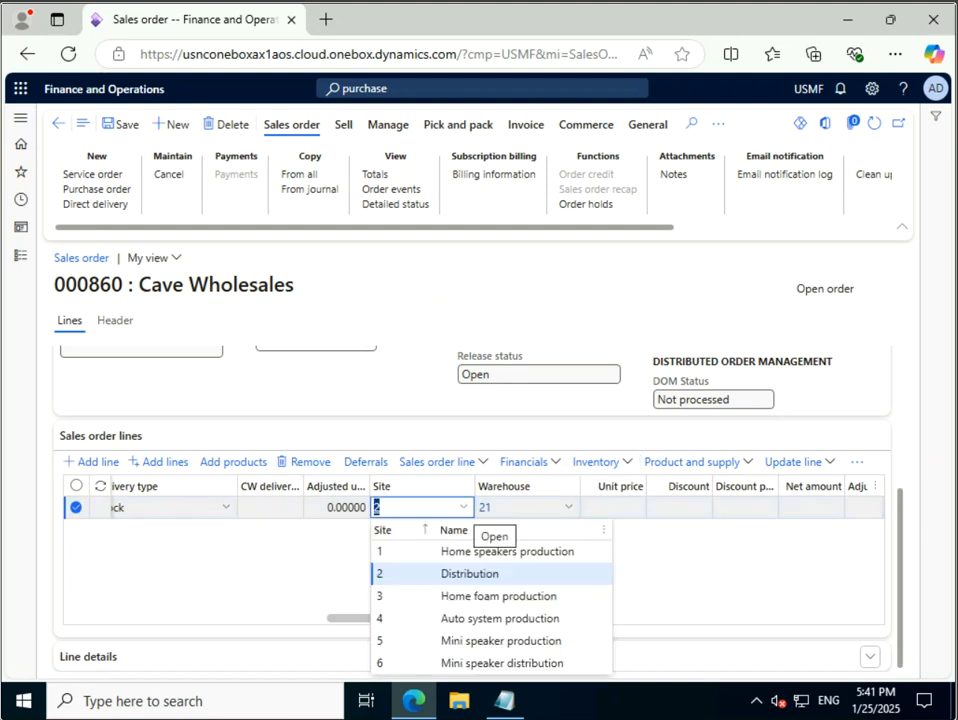
click(490, 551)
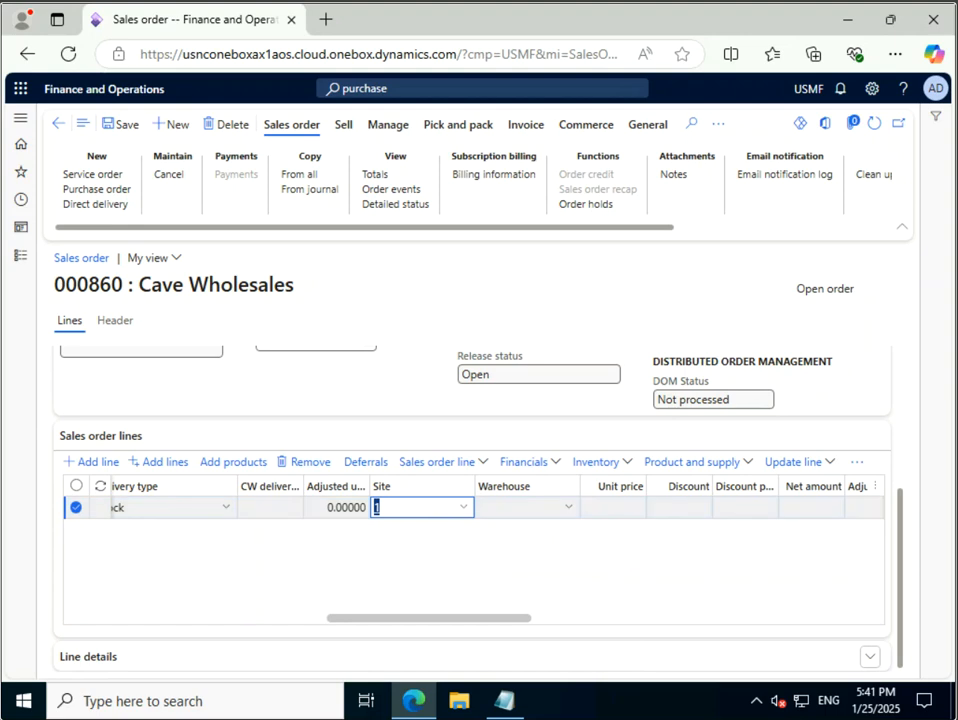
click(568, 507)
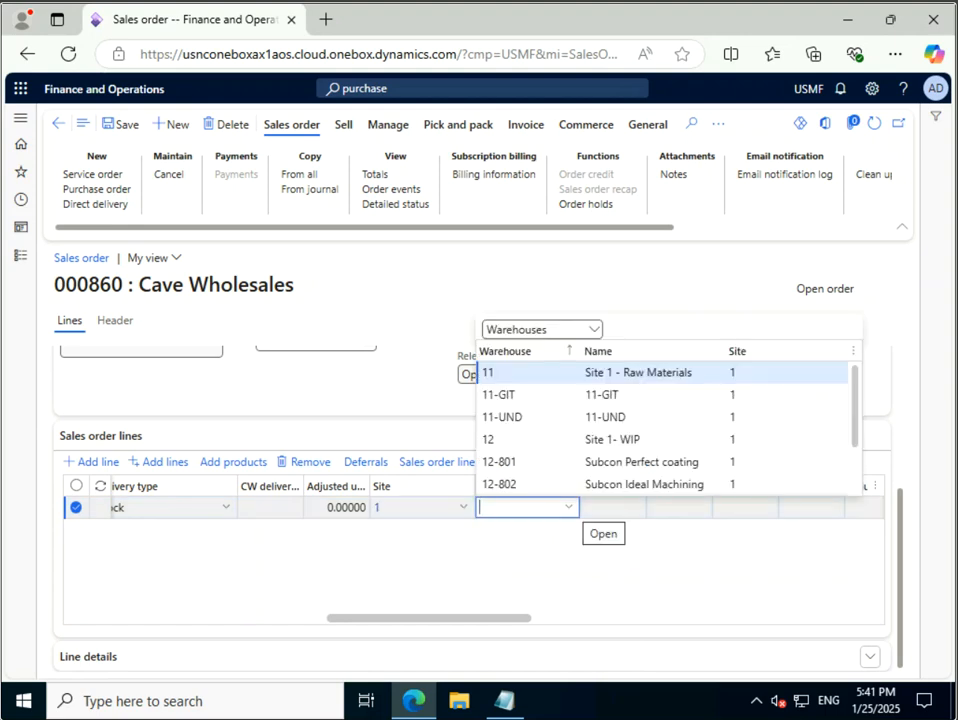
key(Return)
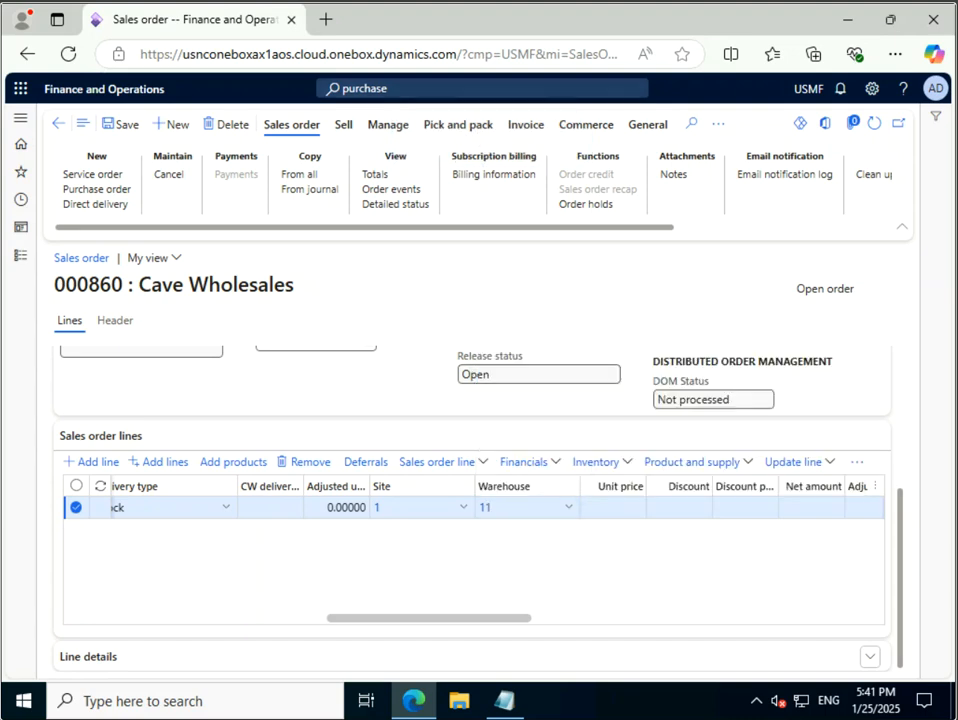
drag(429, 617, 170, 617)
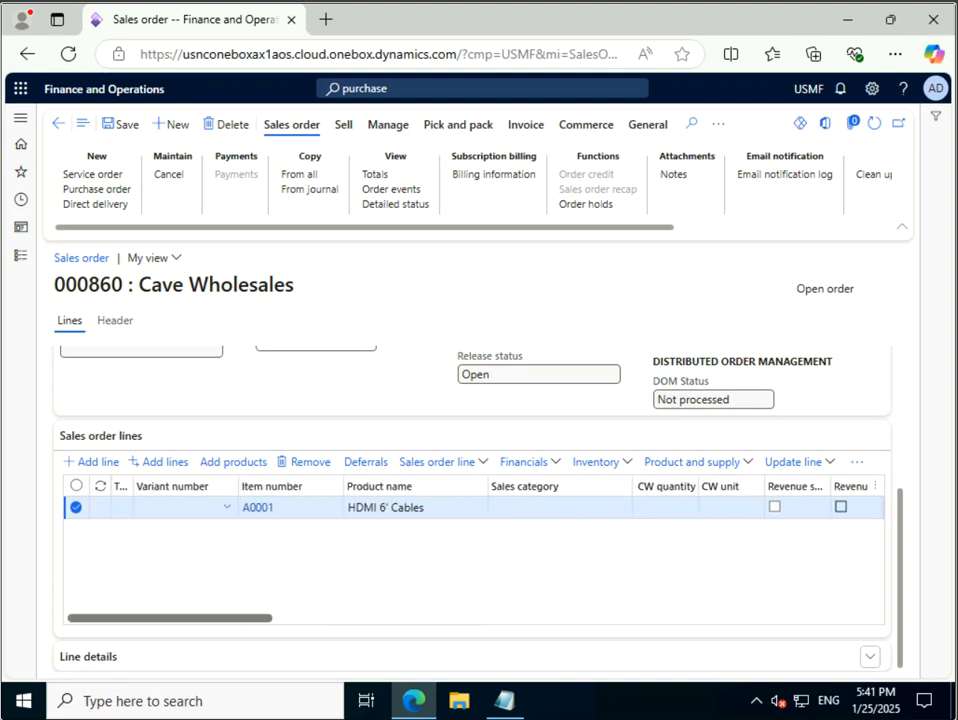
right_click(70, 473)
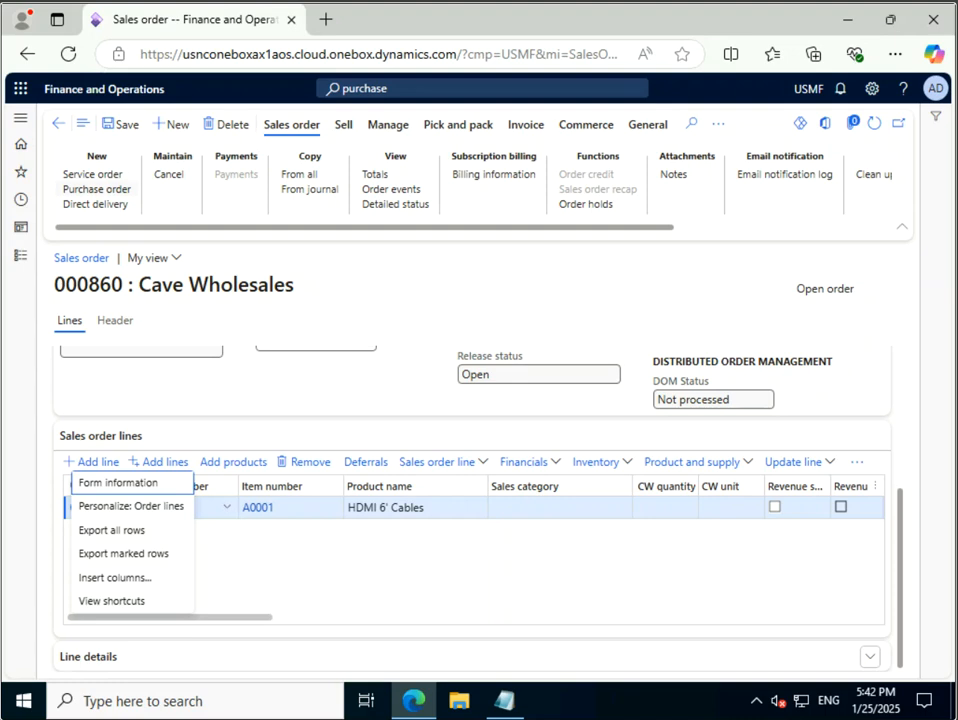
key(Escape)
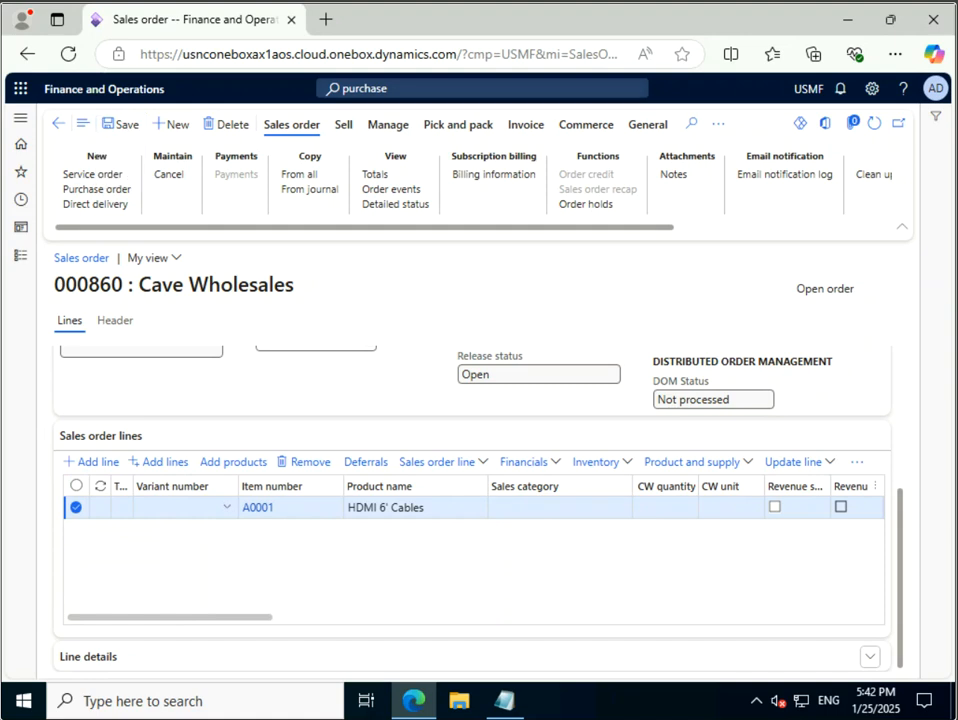
Step: Start a purchase order from the sales order, assign vendor City Power & Light to the A0001 line and include that line
click(110, 124)
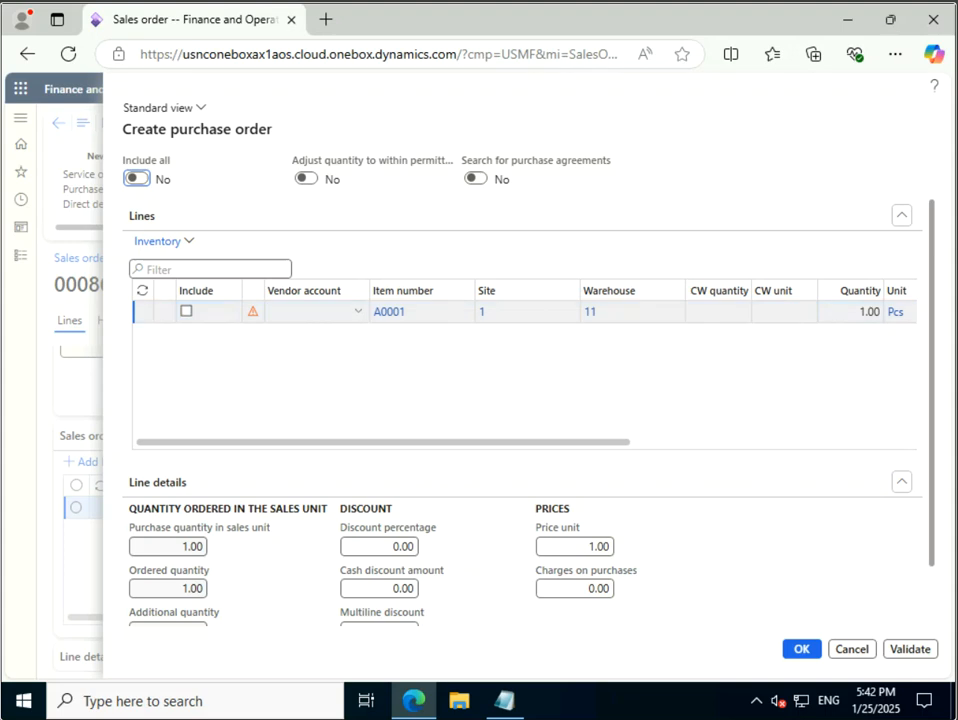
click(358, 311)
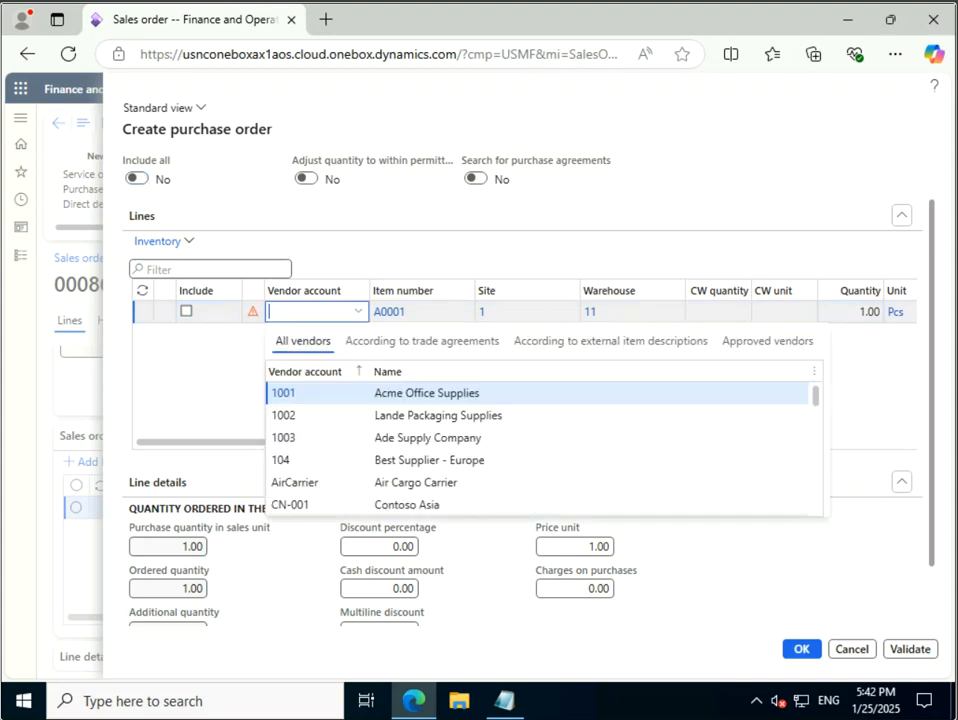
text(US-108)
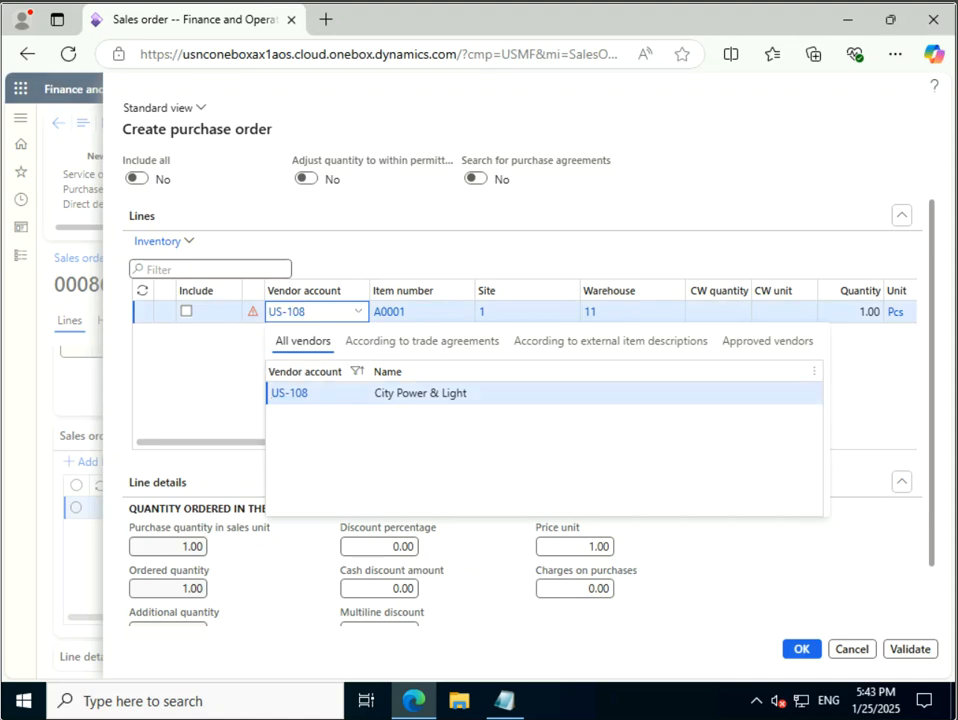
key(Return)
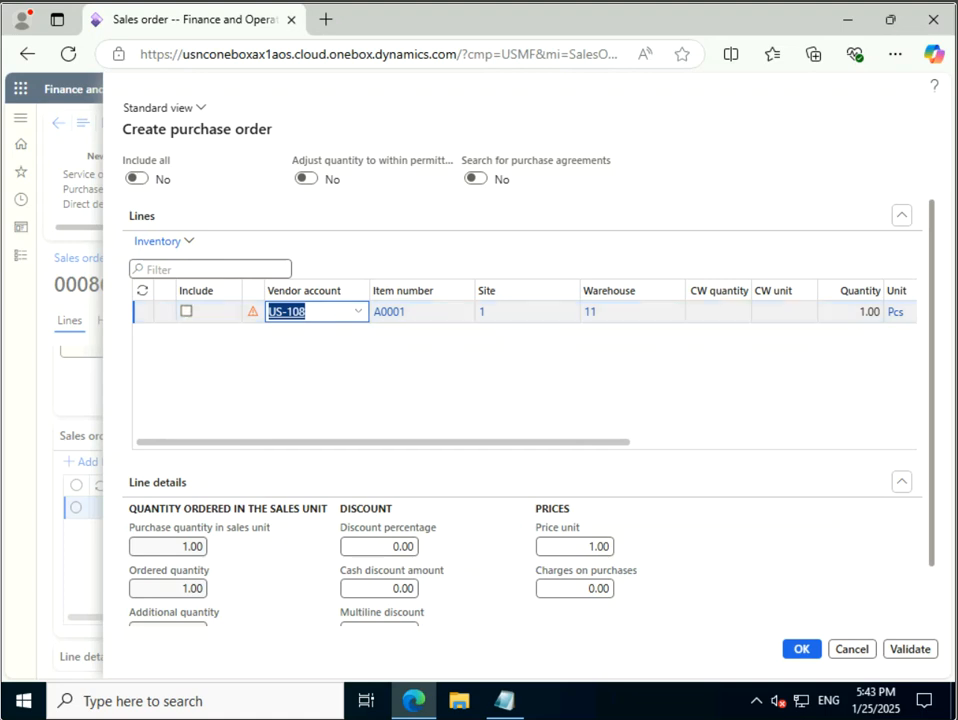
click(186, 311)
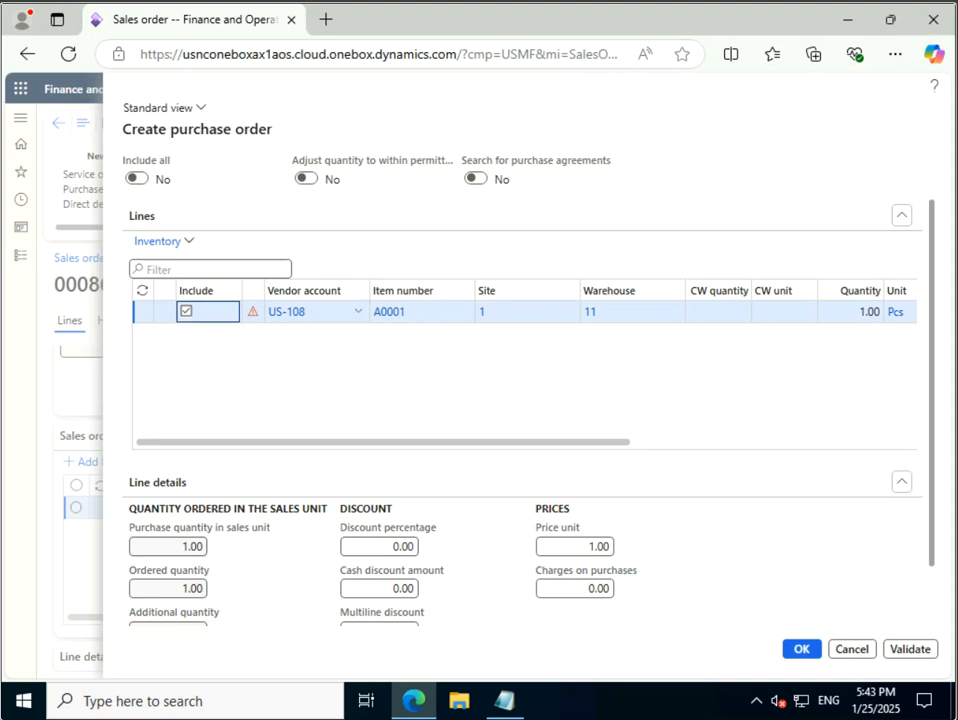
Step: Validate the included purchase order line, review its quantity, price and sales order columns, and create the purchase order
click(909, 648)
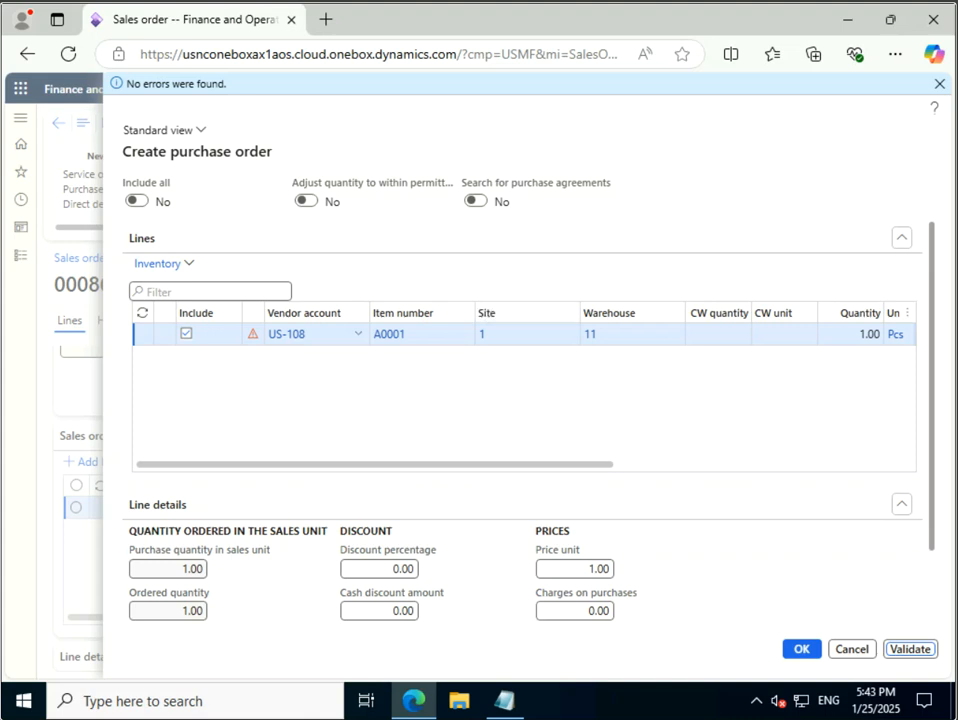
scroll(524, 390, right, 6)
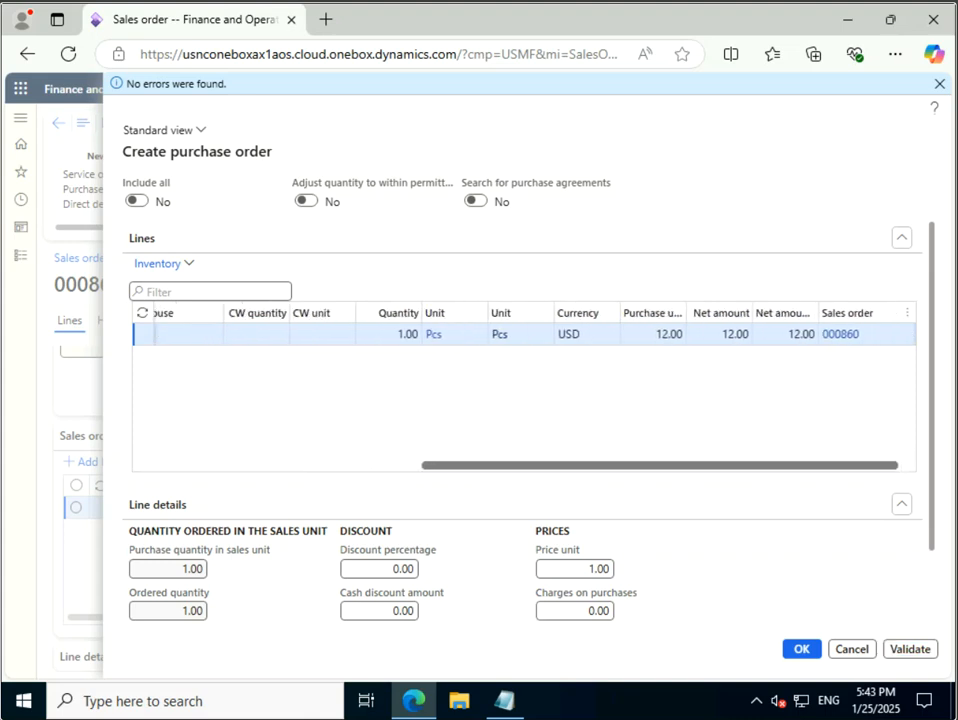
scroll(524, 390, left, 1)
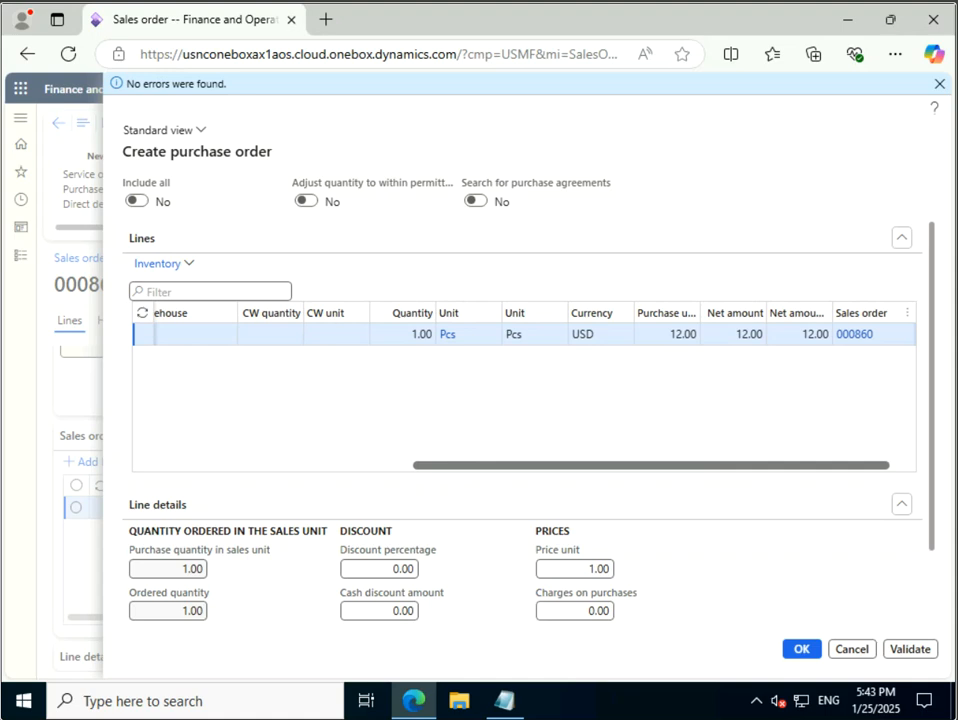
scroll(524, 390, left, 5)
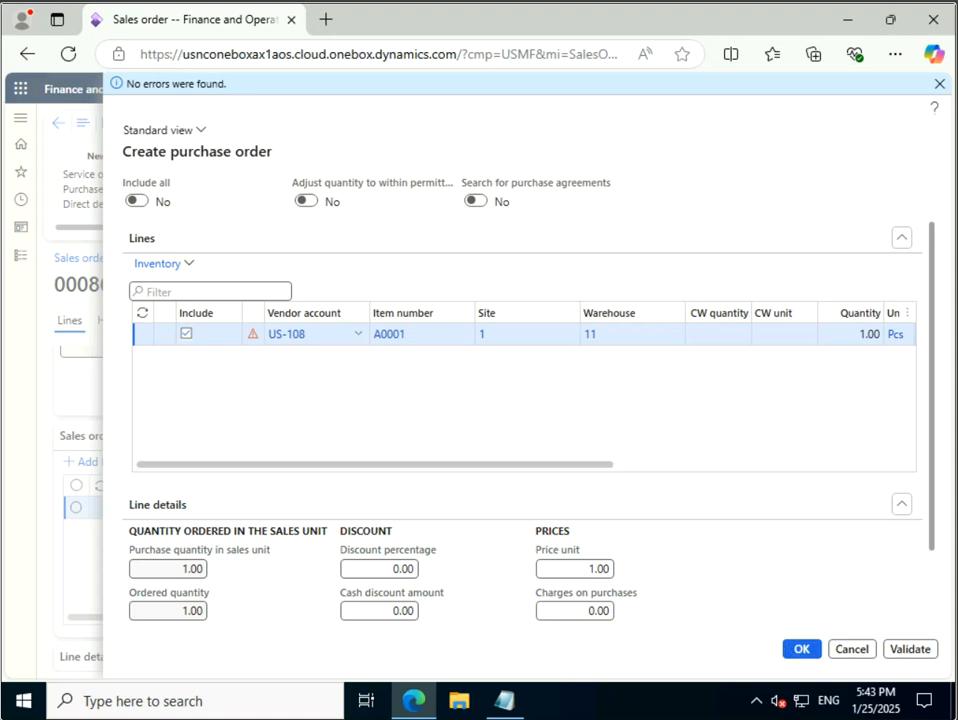
click(802, 648)
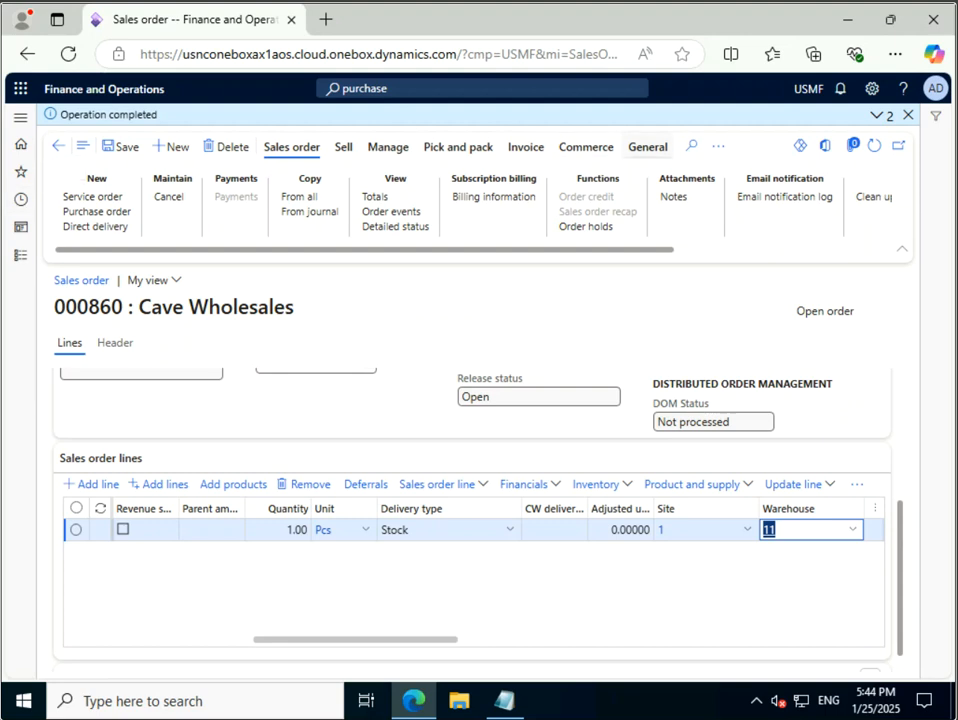
Step: Open the purchase order linked to the Cave Wholesales sales order and view the on-hand inventory of its HDMI 6' Cables line
click(647, 147)
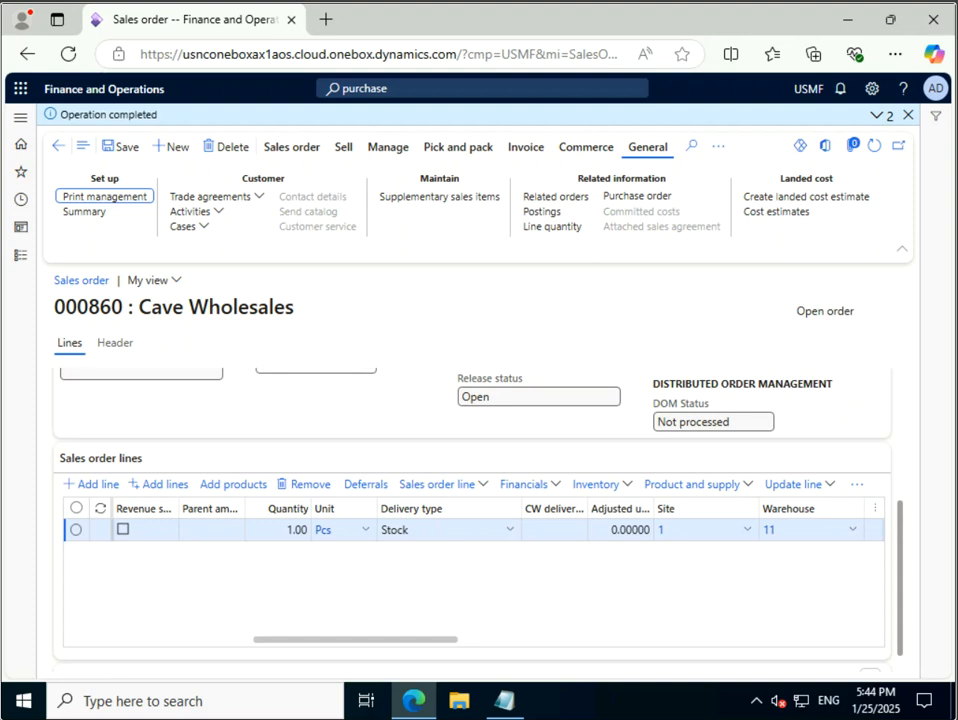
click(637, 196)
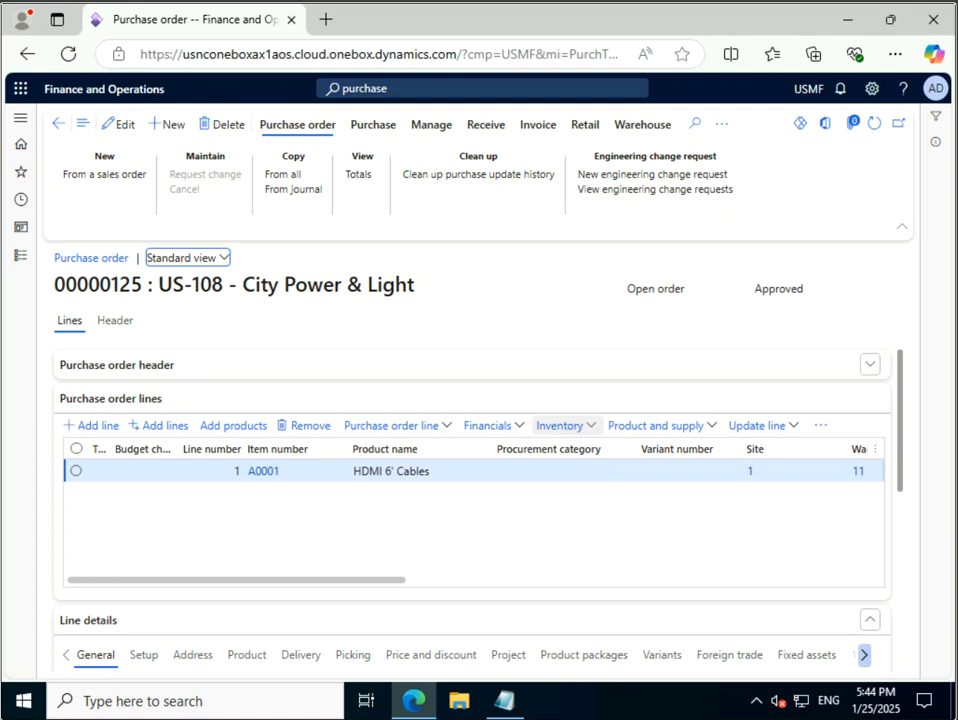
click(562, 425)
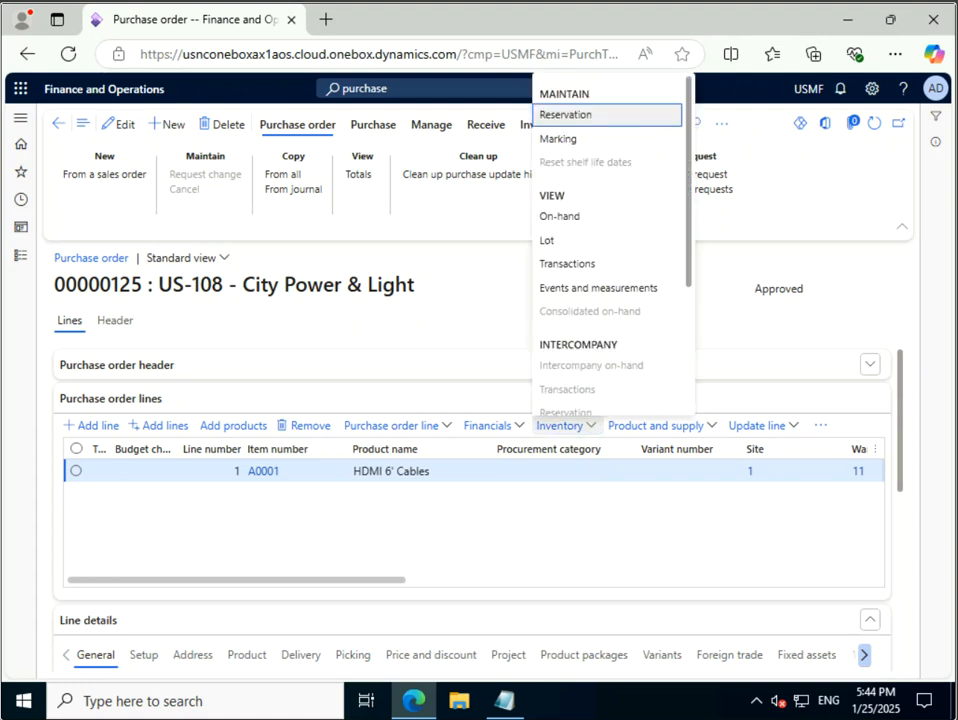
click(560, 216)
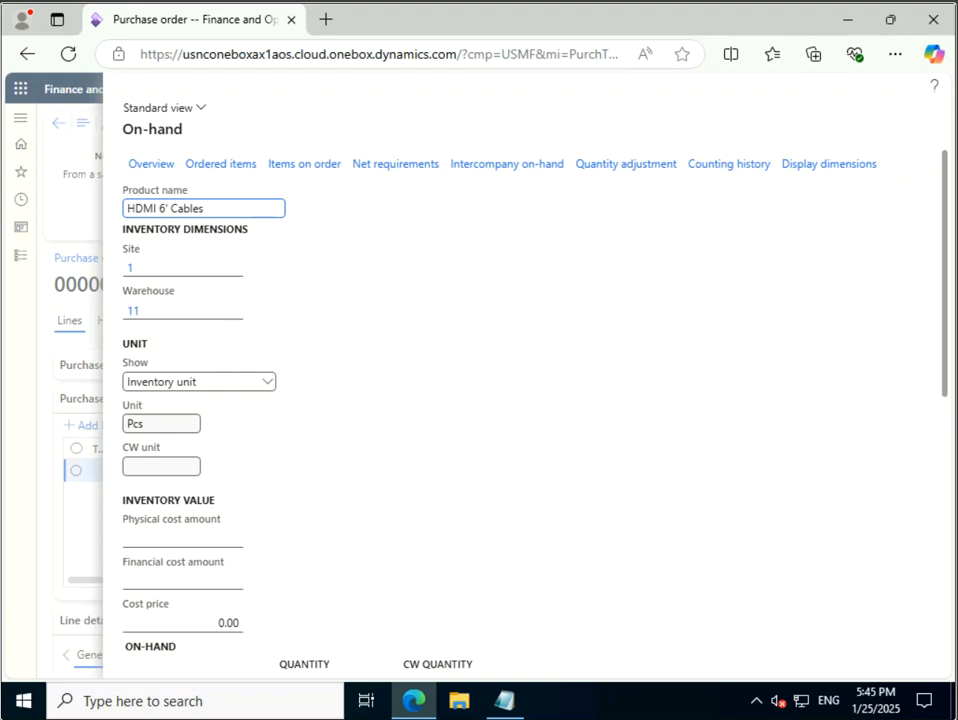
Step: Examine the purchase order line's on-hand, physical inventory and ordered quantities down to the Various section, then close the on-hand view
scroll(525, 400, down, 3)
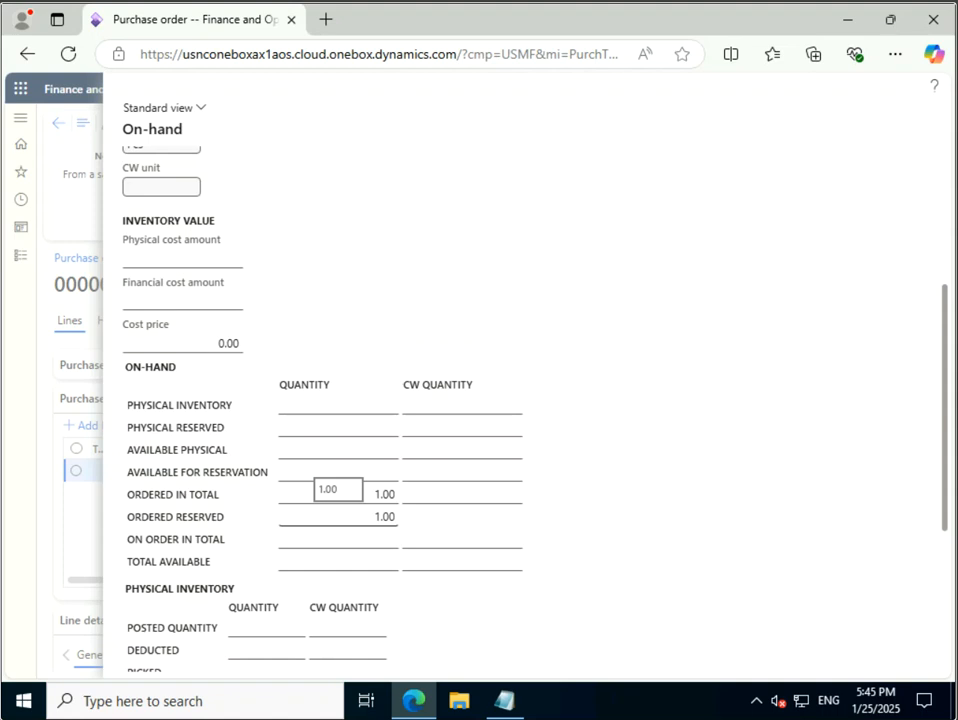
scroll(338, 480, down, 5)
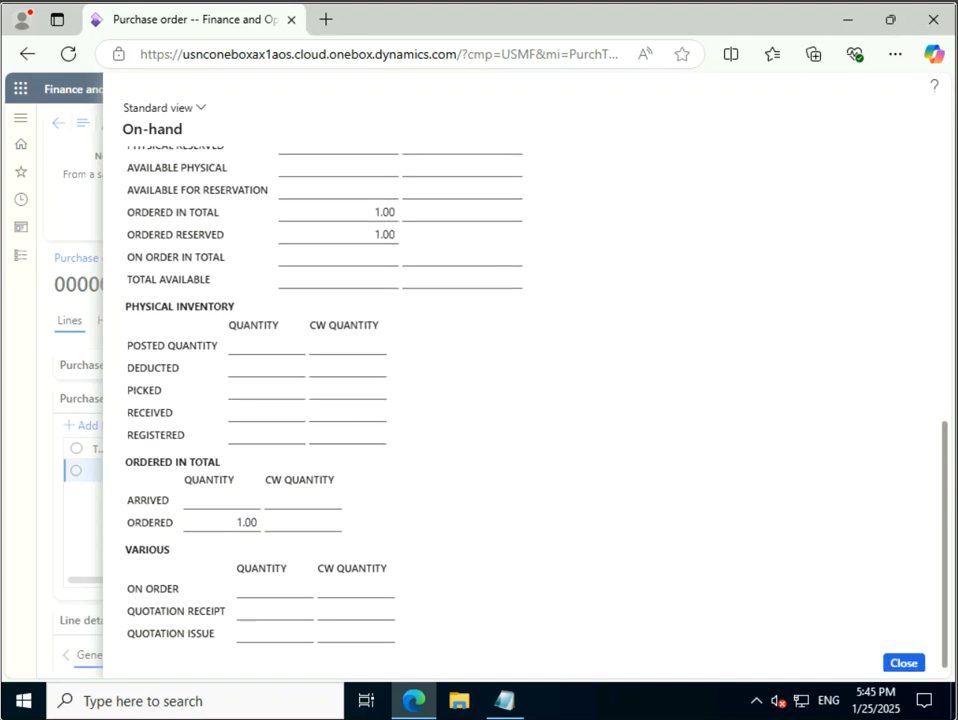
click(903, 663)
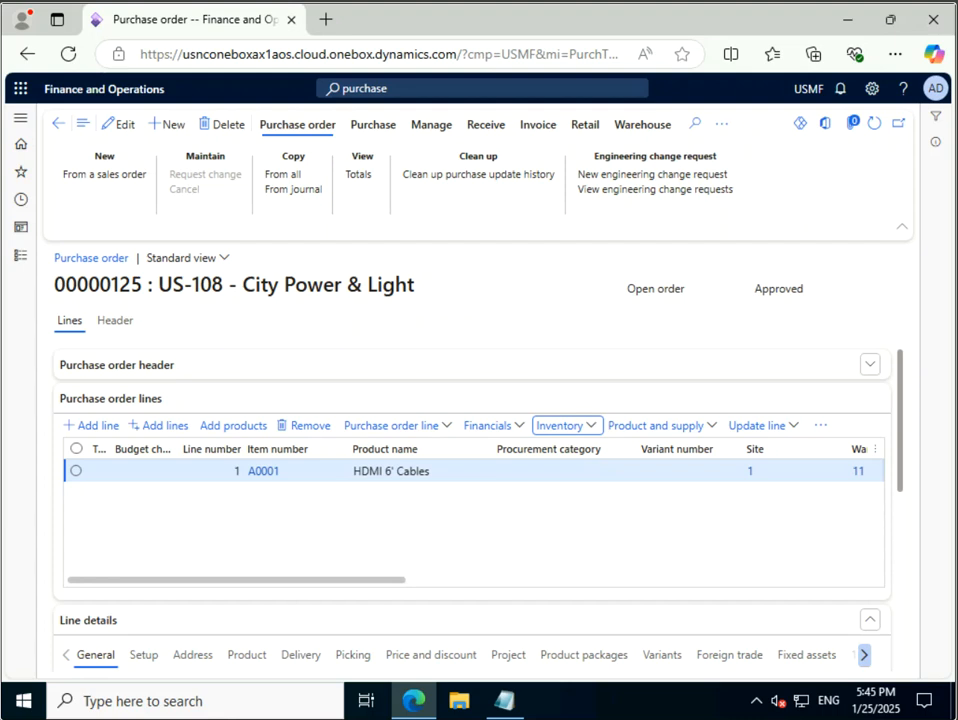
Step: Return from the purchase order and sales order to the unconfirmed orders list and check its available saved views
click(58, 123)
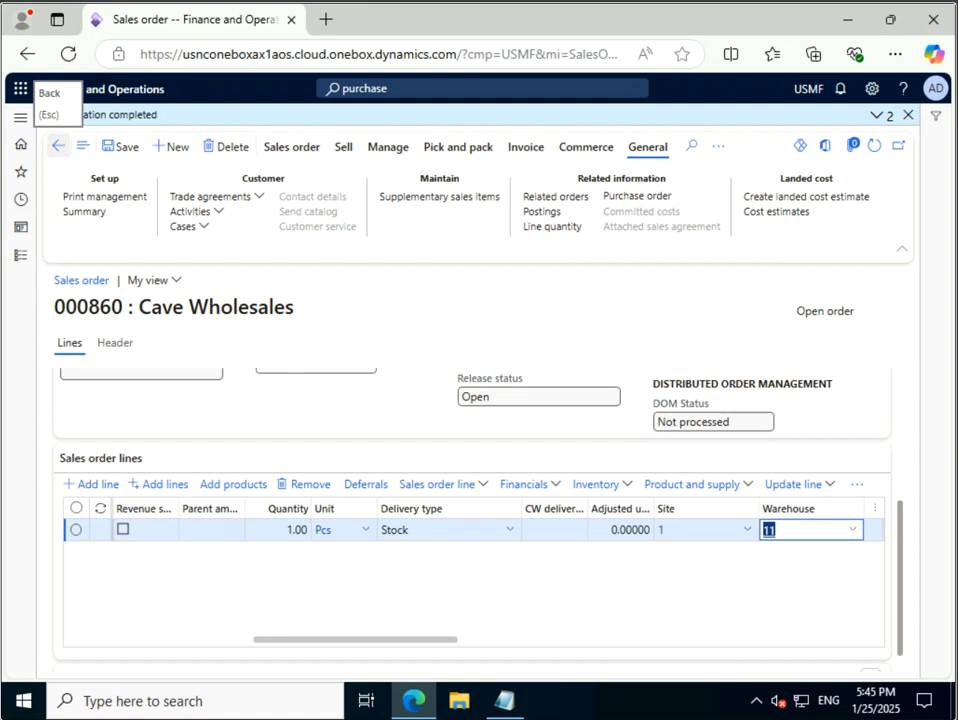
click(58, 146)
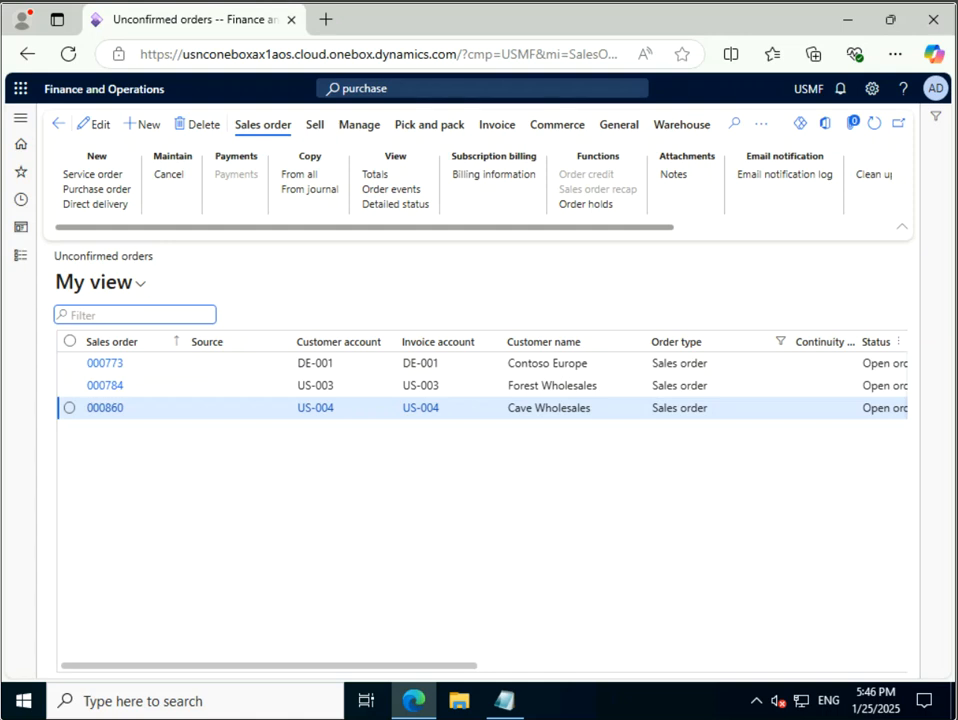
click(100, 282)
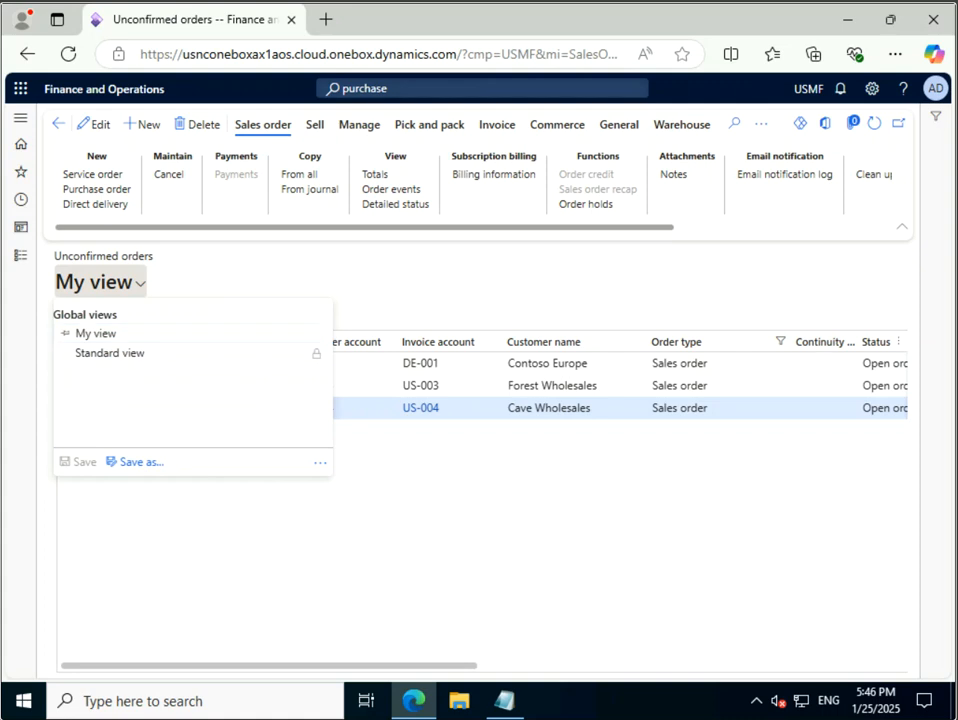
key(Escape)
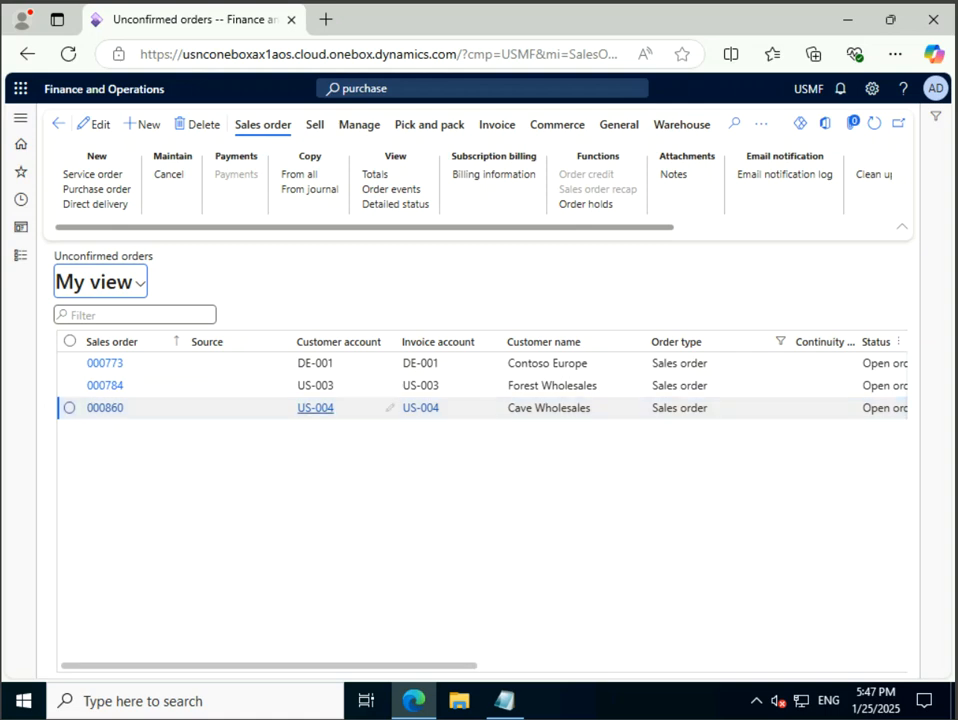
Step: Select the Cave Wholesales order in the unconfirmed orders list, confirm it immediately, and return to the dashboard
click(69, 407)
click(69, 407)
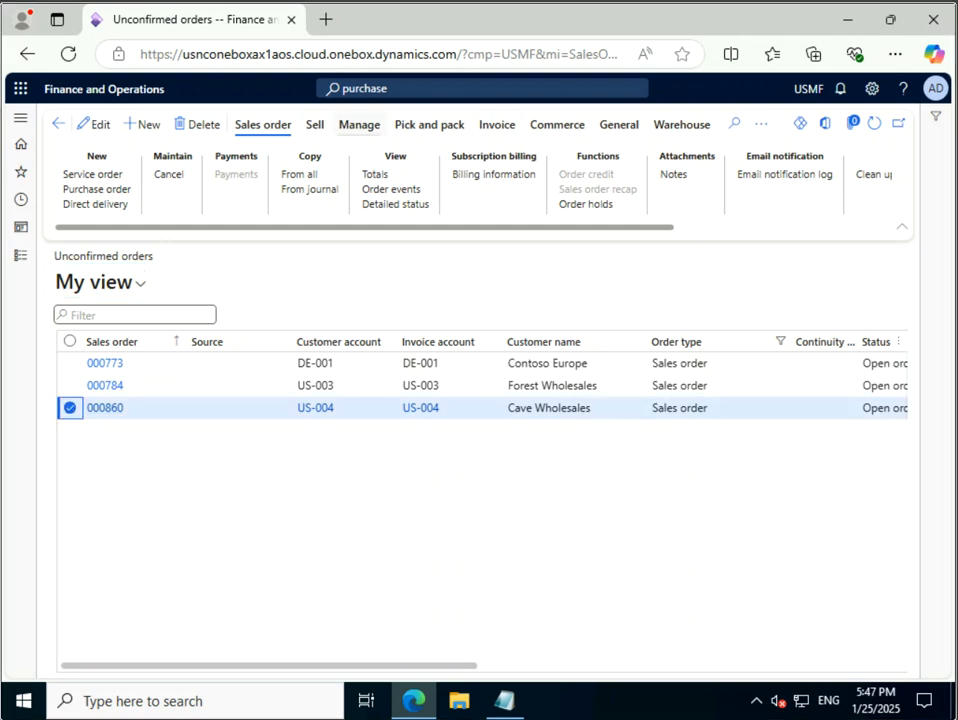
click(315, 124)
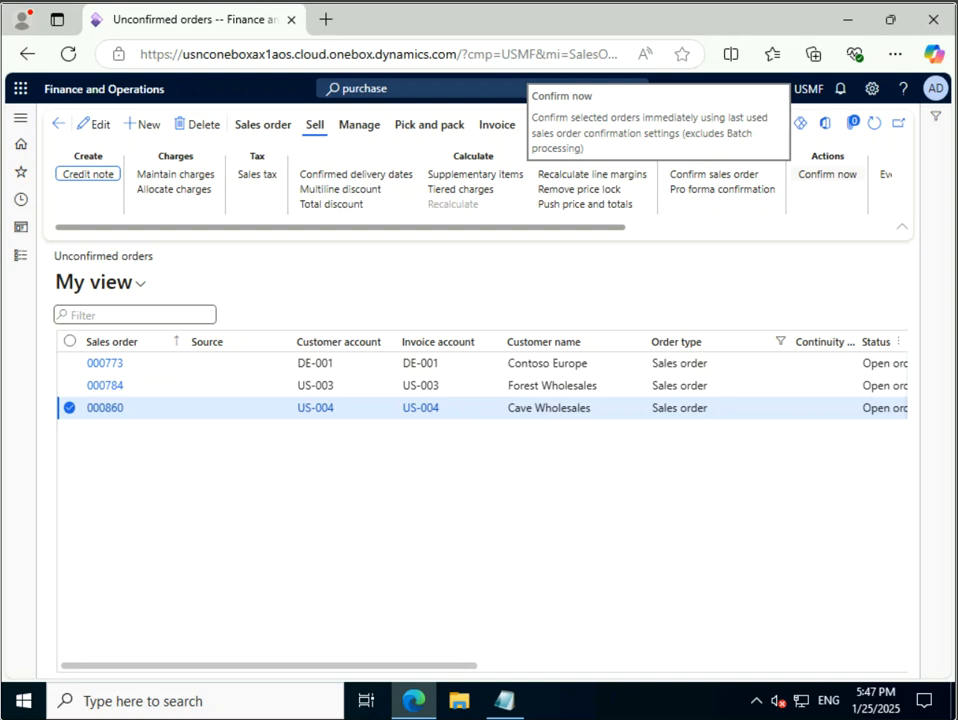
click(827, 174)
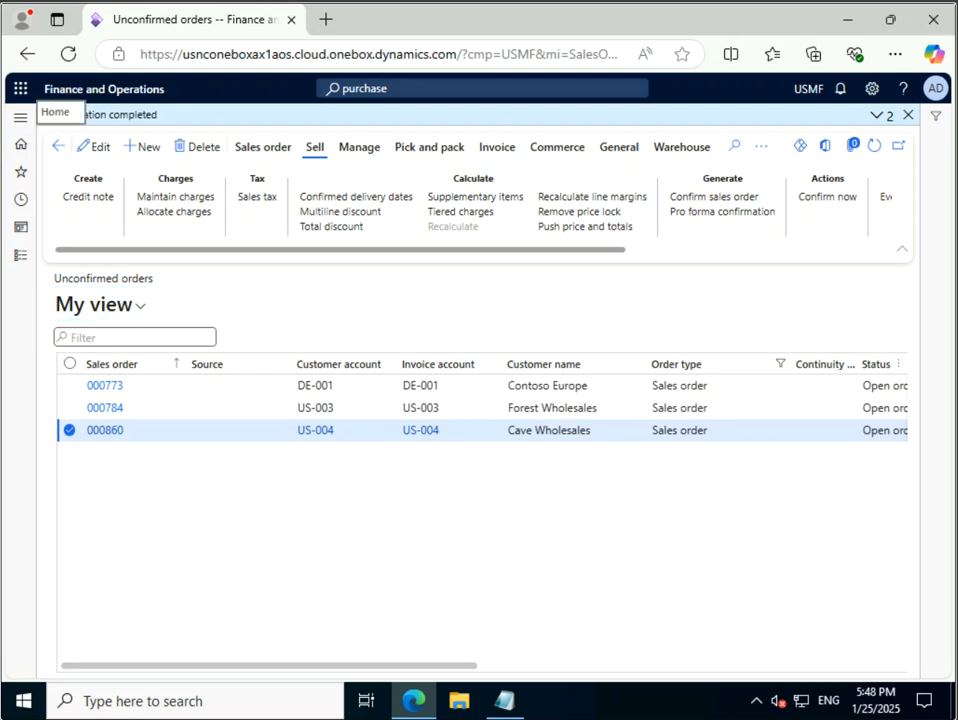
click(20, 144)
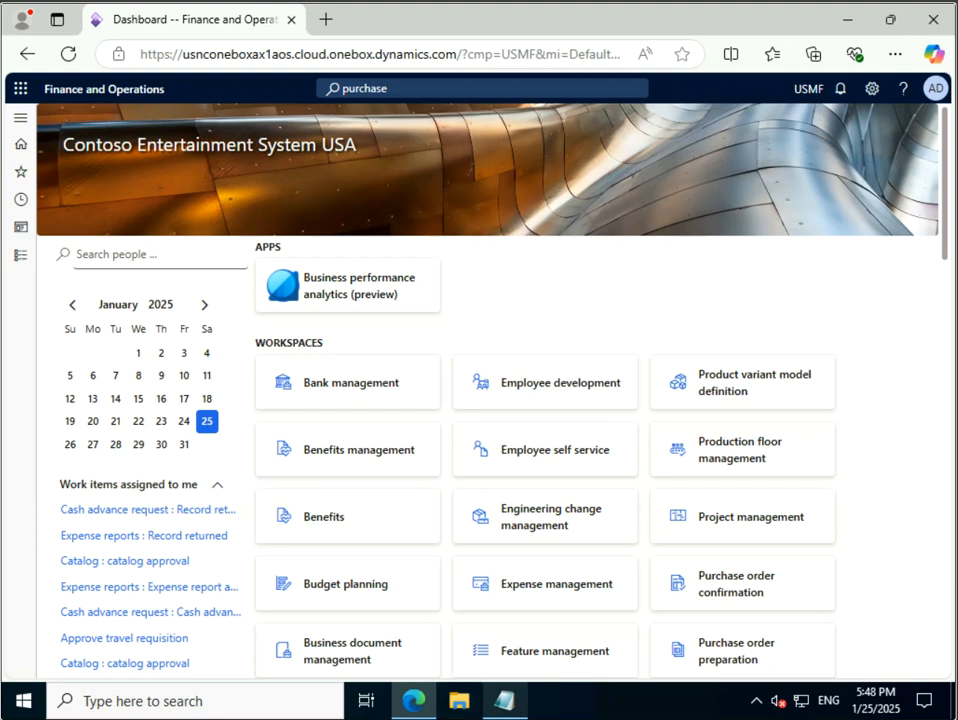
Step: Switch to Notepad, add the agenda line "2. Perform Seraches and work with filters", start item "3.", and minimize the notes
mouse_move(505, 700)
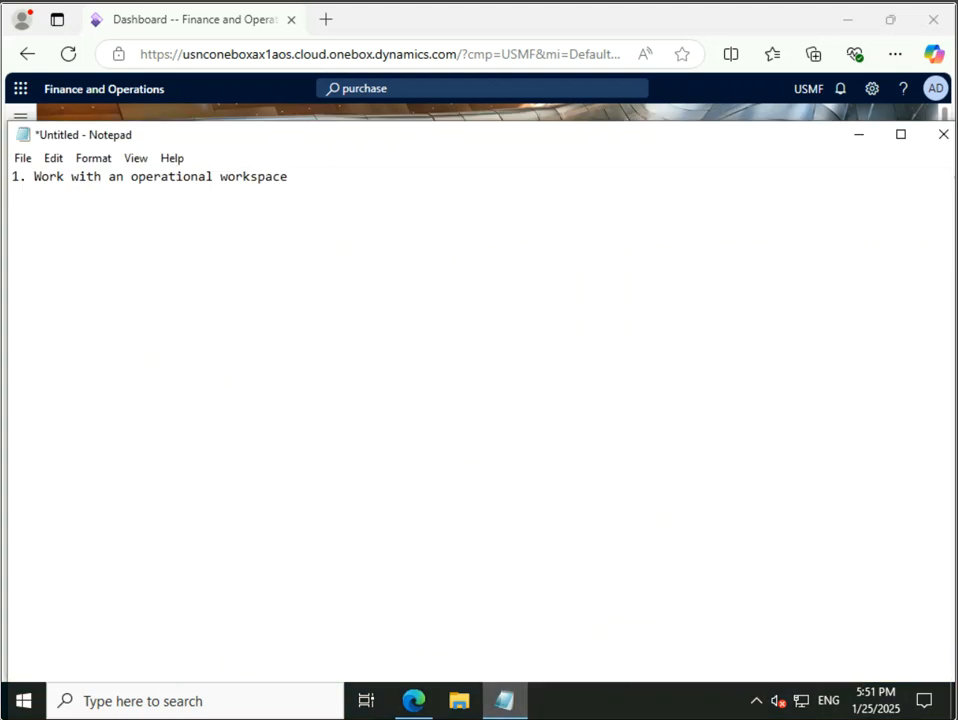
key(Return)
key(Return)
text(2. Perform Serache)
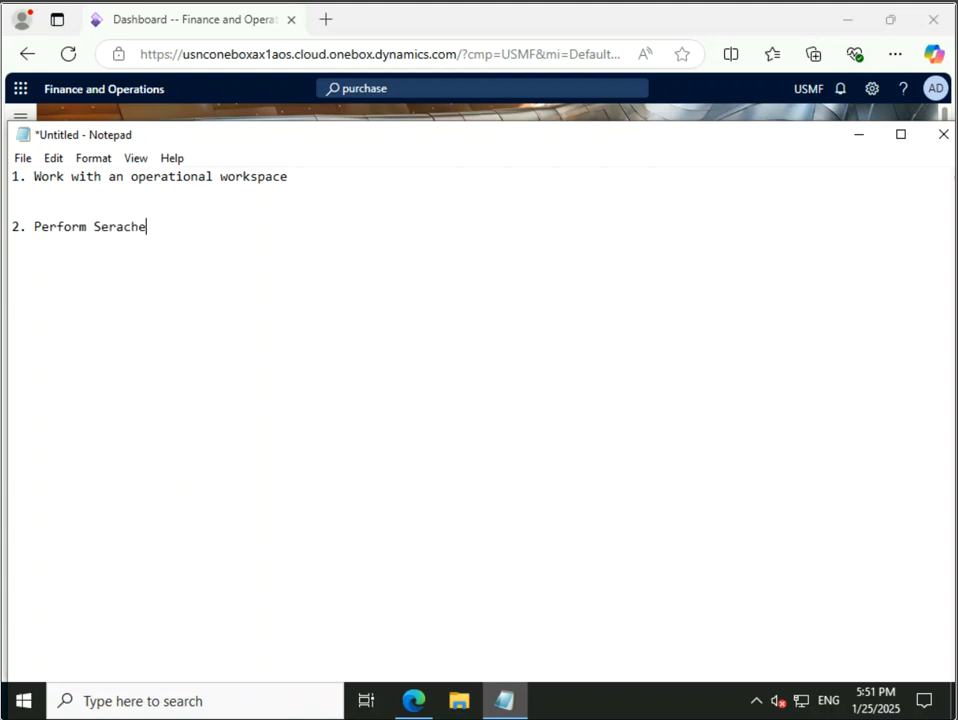
text(s and work wi)
text(filters)
key(Return)
key(Return)
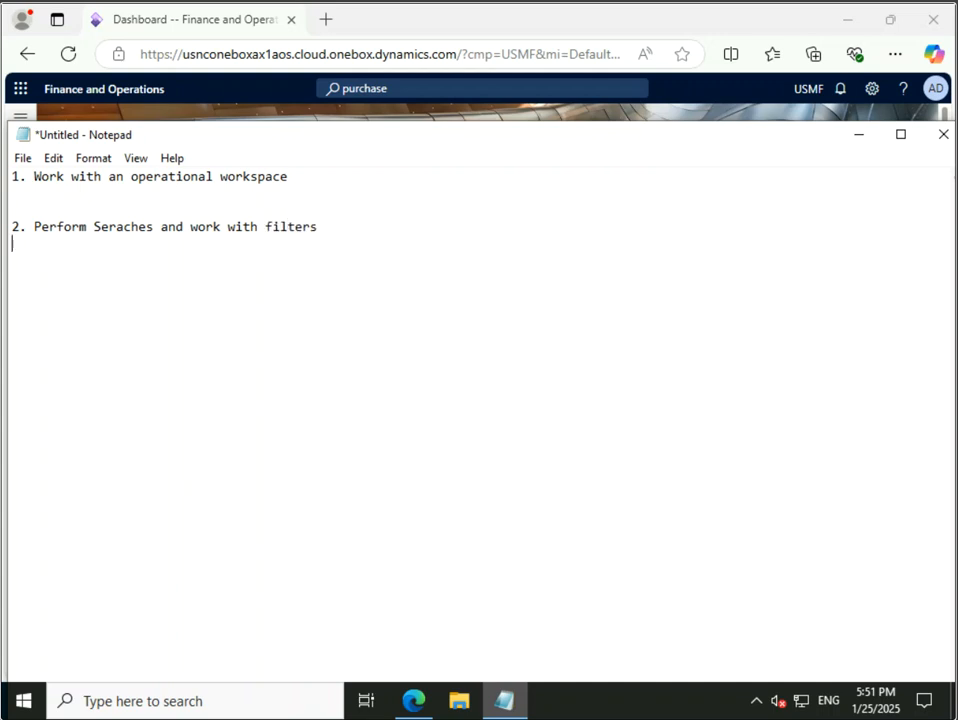
text(3.)
click(858, 134)
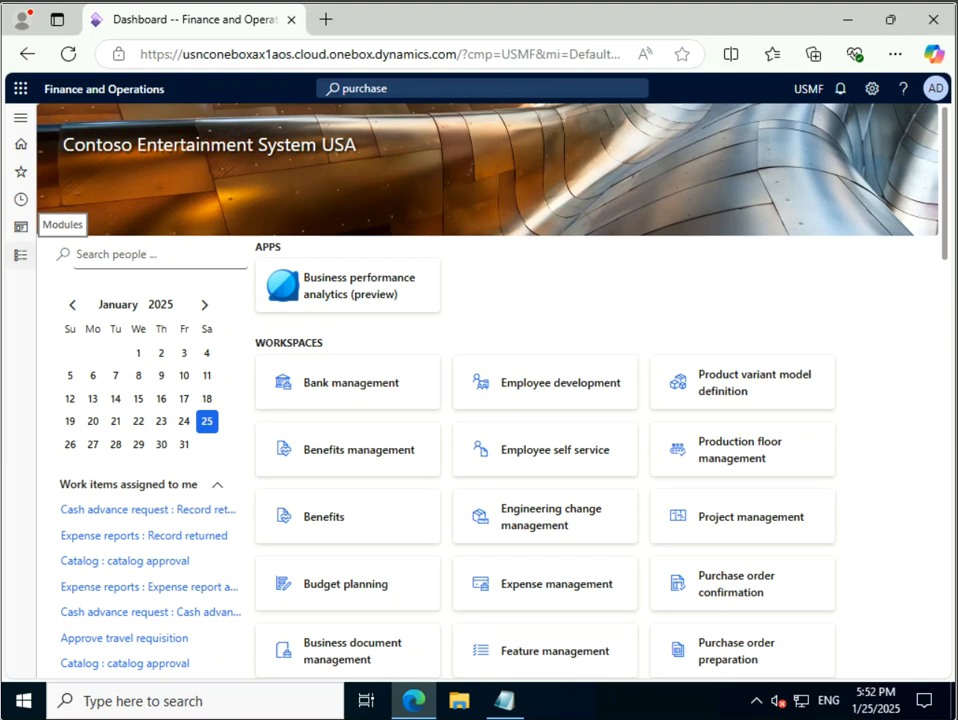
Step: Open the All vendors list from the Vendors section of the Accounts payable module
click(20, 255)
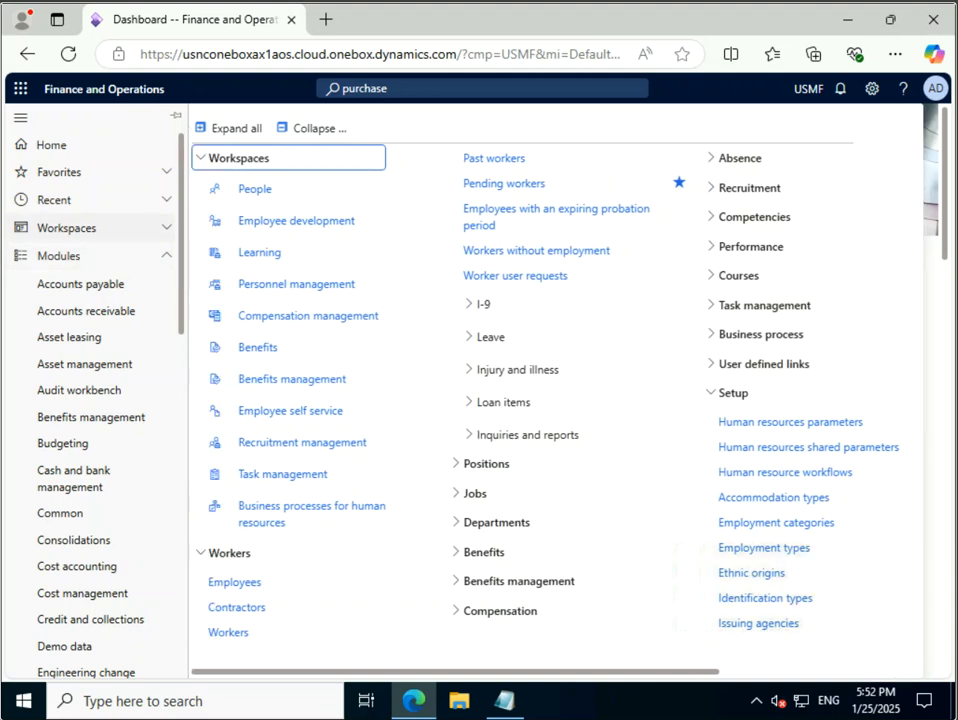
click(80, 283)
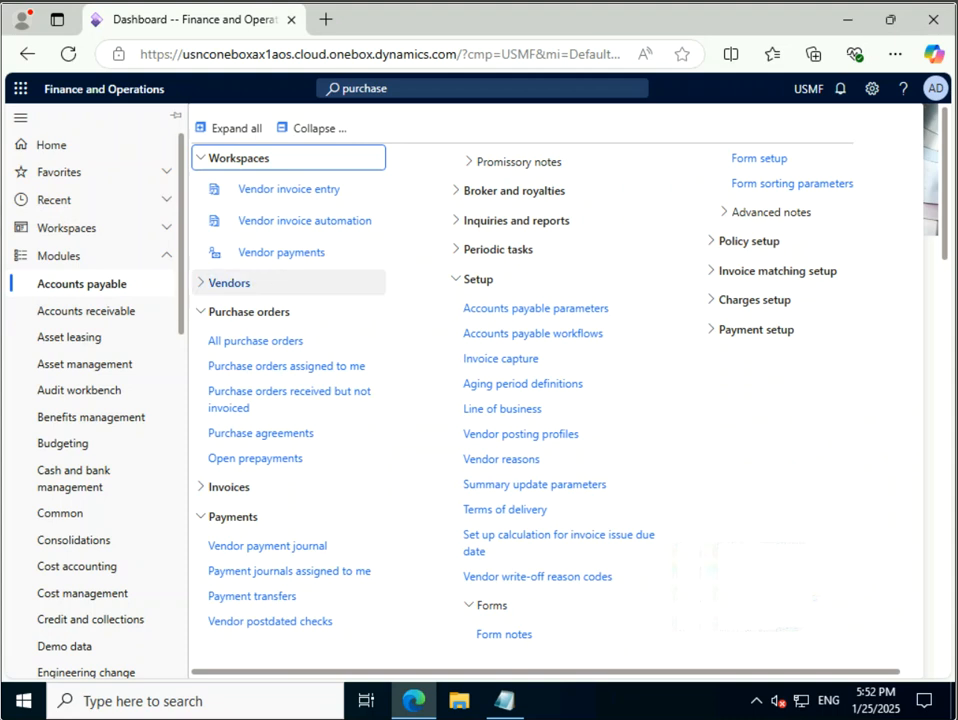
click(229, 283)
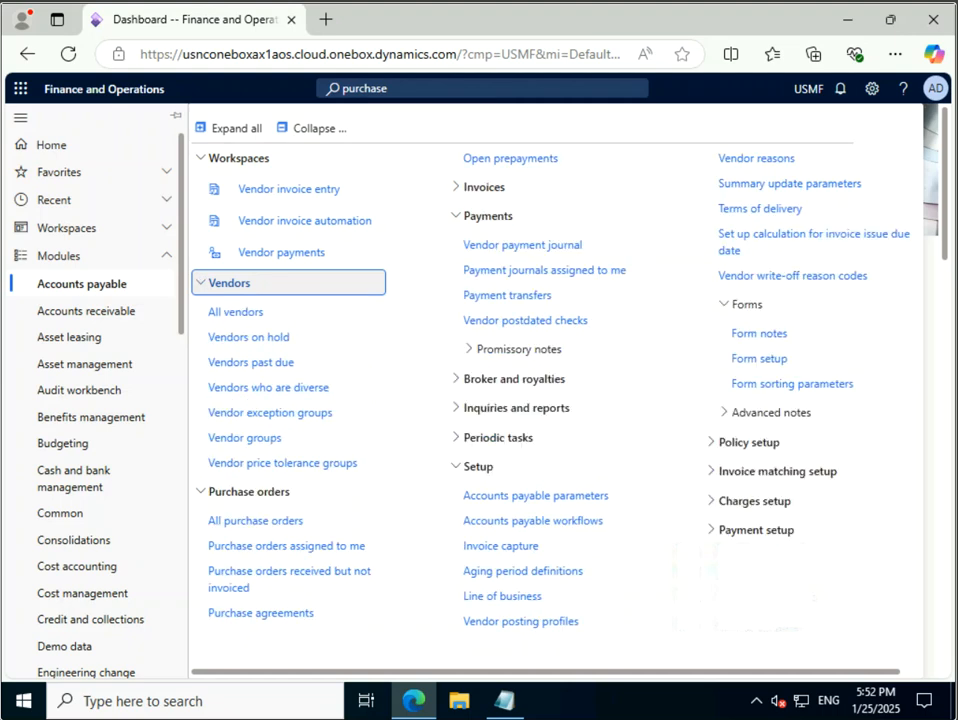
click(235, 311)
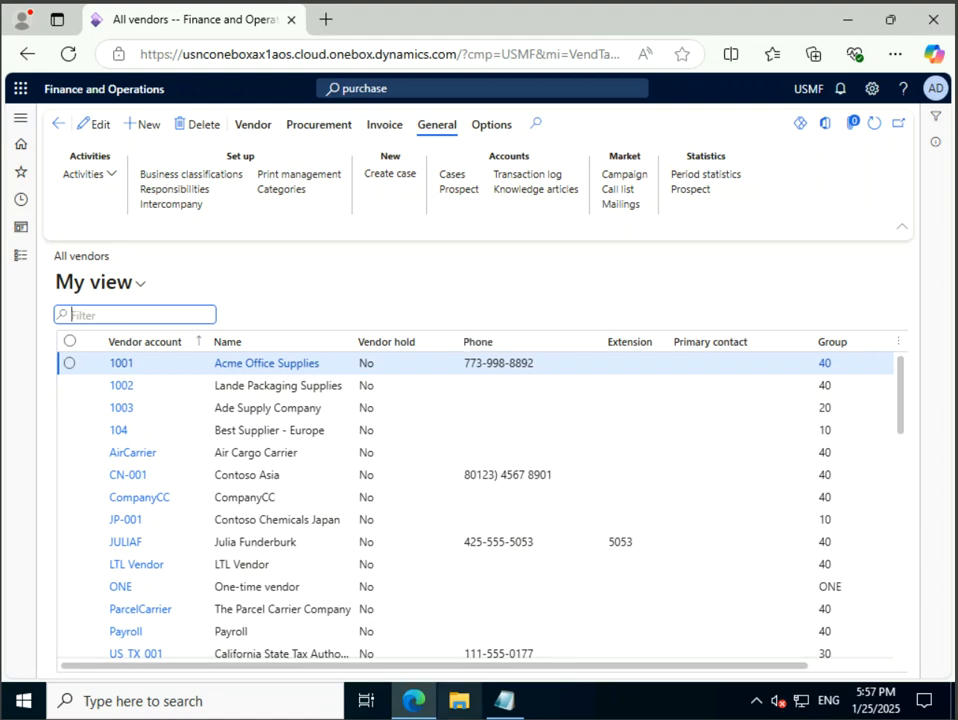
Step: Filter the vendor list to groups beginning with 40 and dismiss the tip about saving queries to views
scroll(475, 500, right, 3)
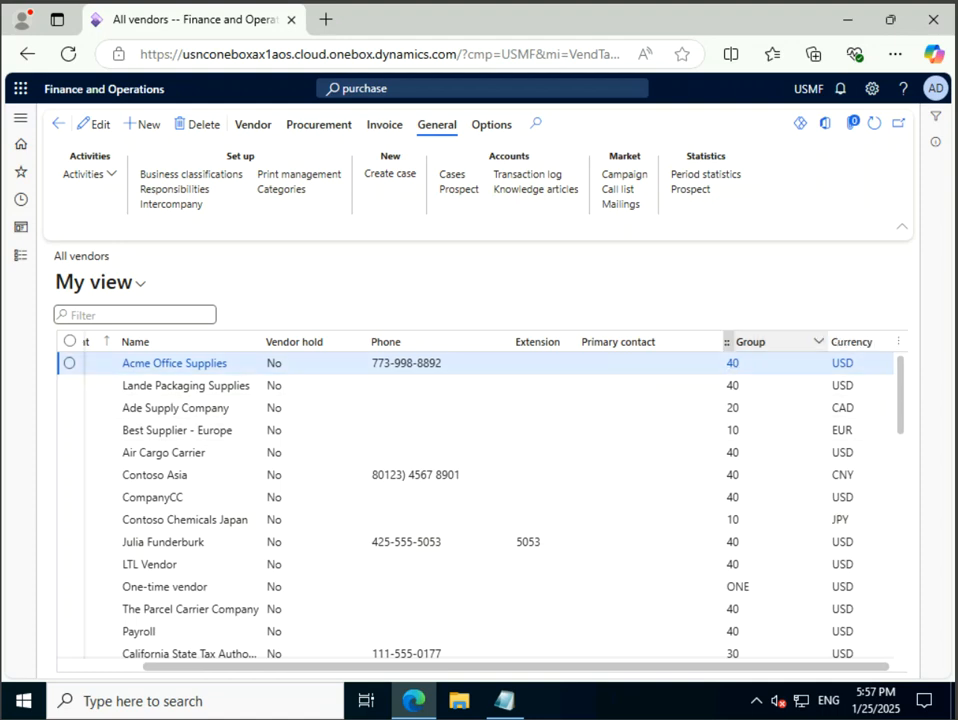
click(760, 341)
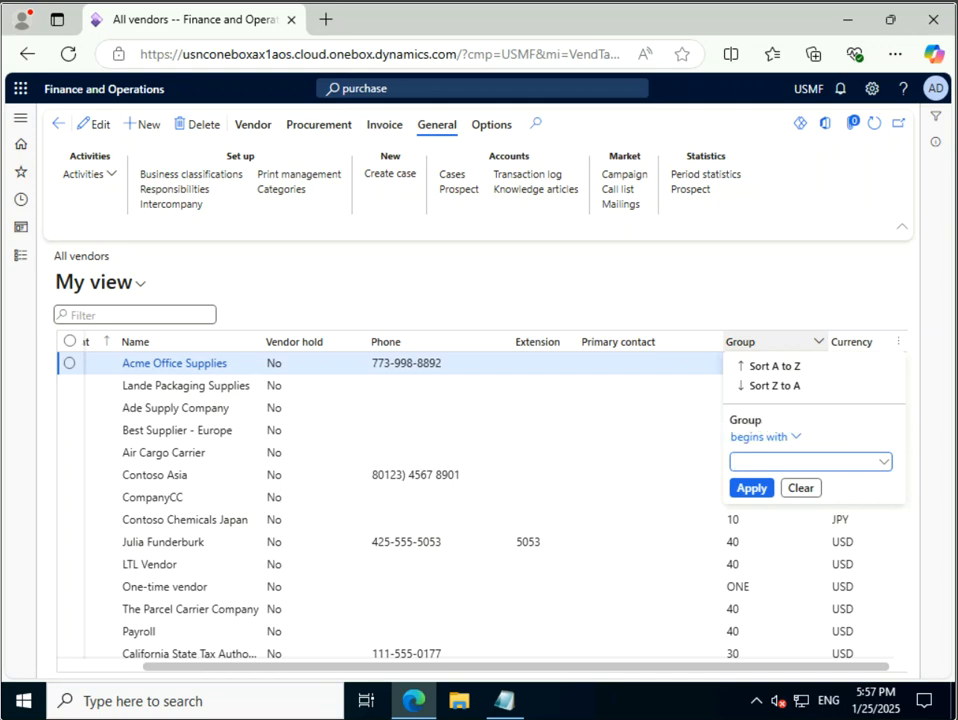
text(40)
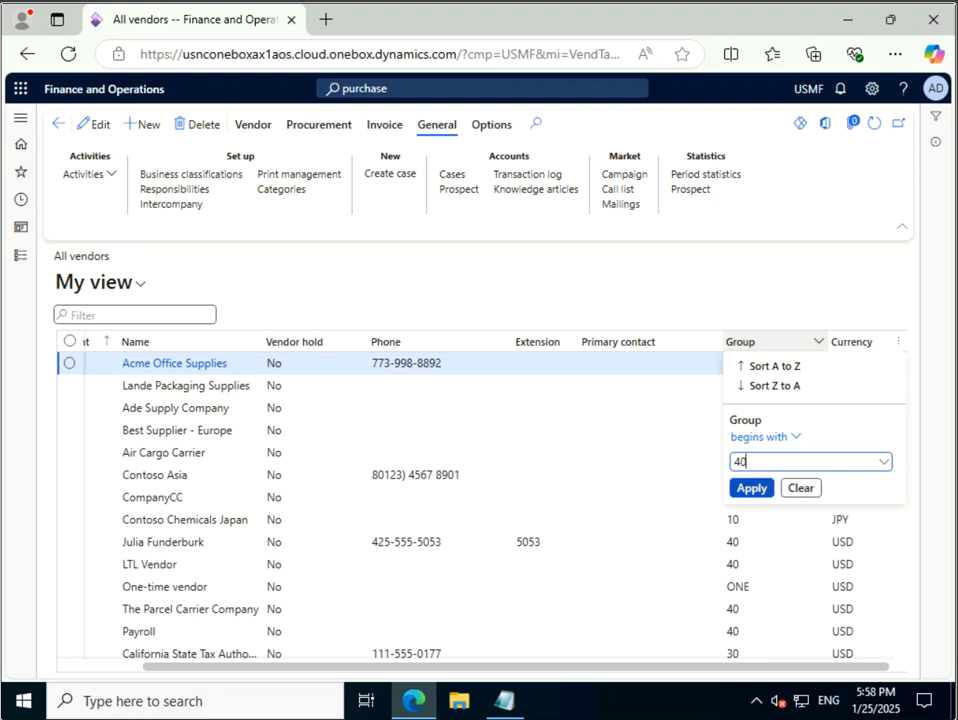
key(Return)
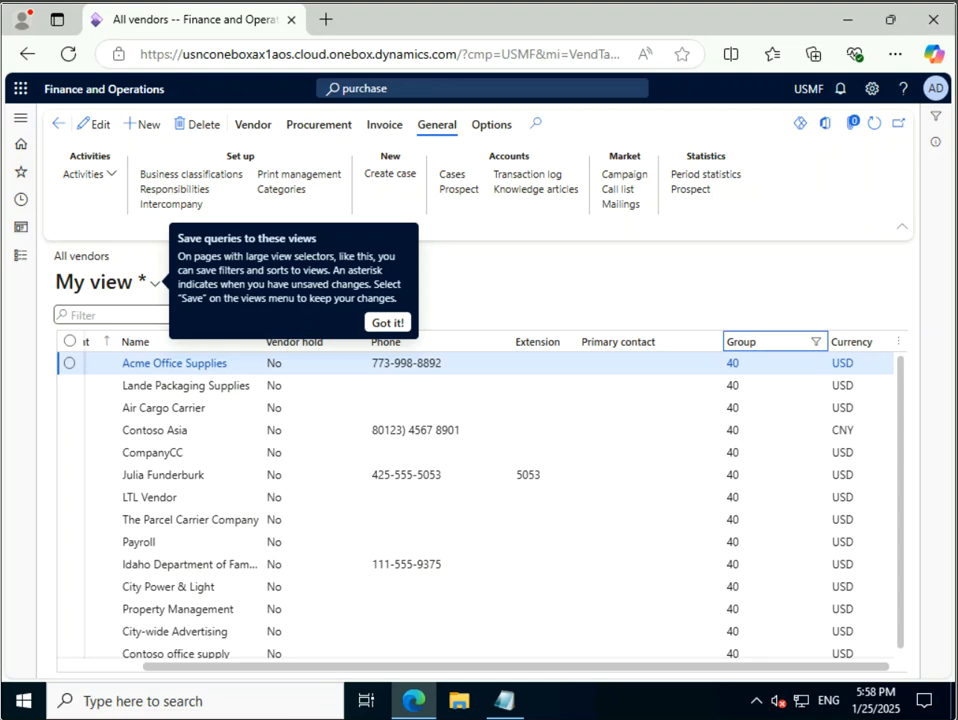
key(Tab)
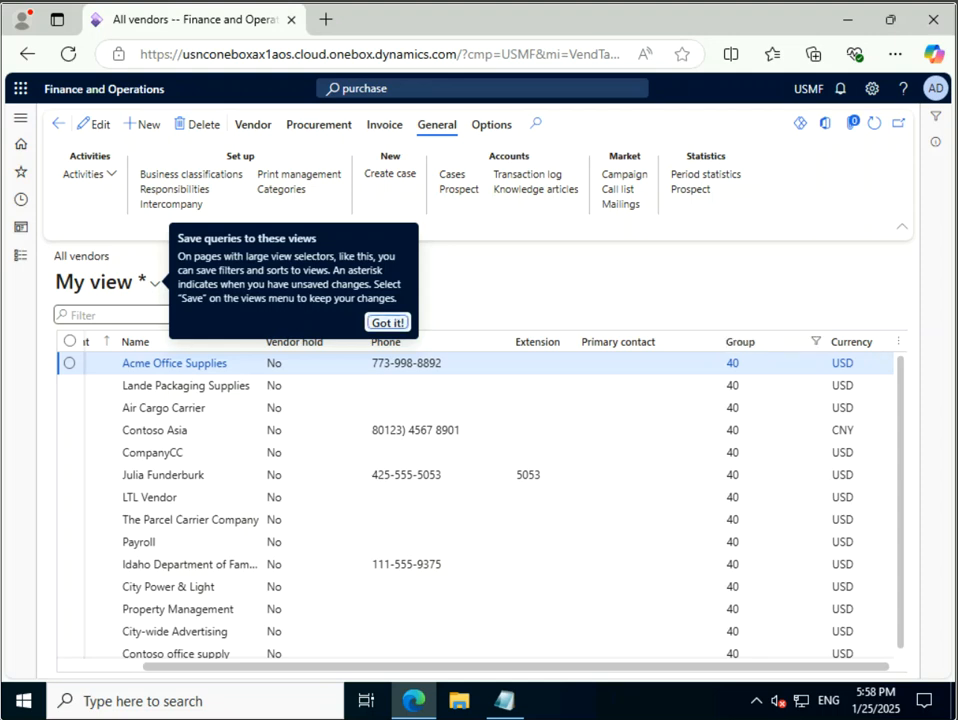
key(Return)
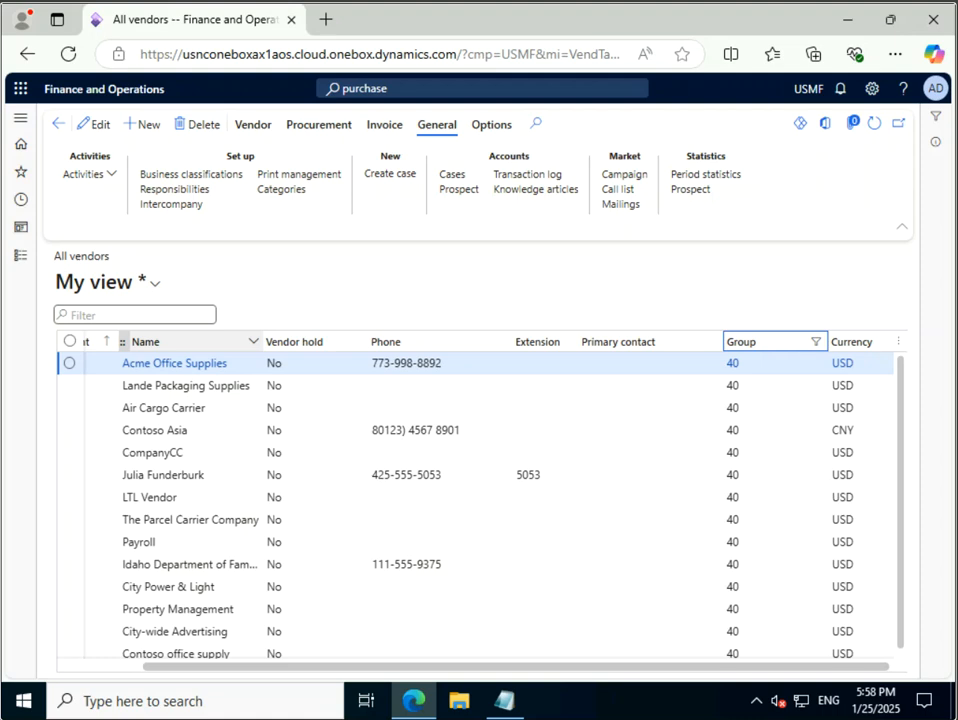
Step: Narrow the group 40 vendors to names beginning with "company"
click(146, 341)
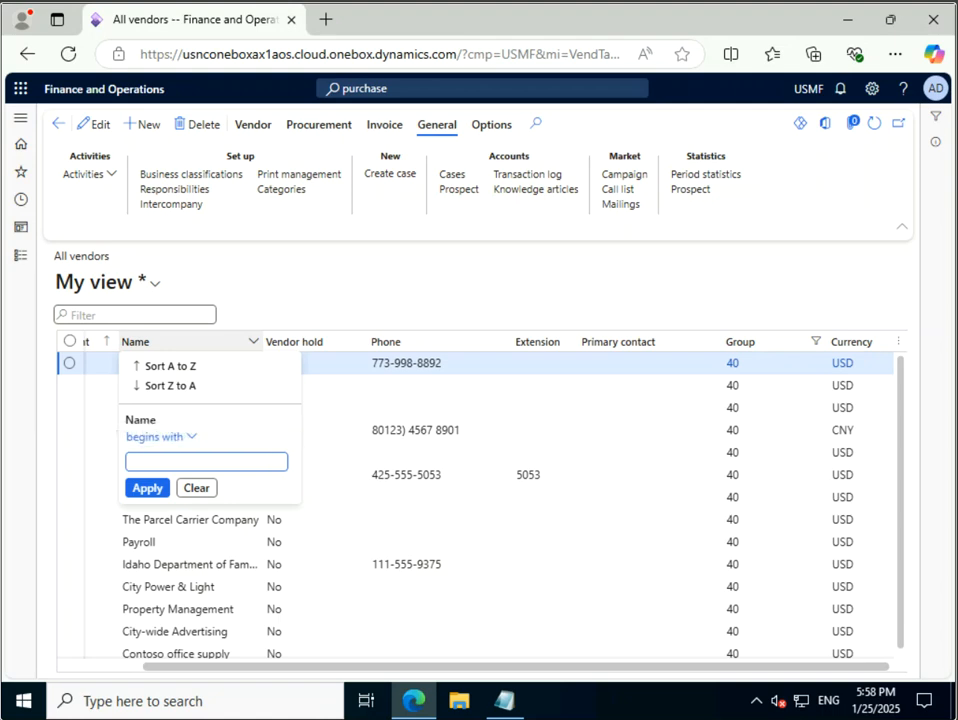
text(company)
click(147, 488)
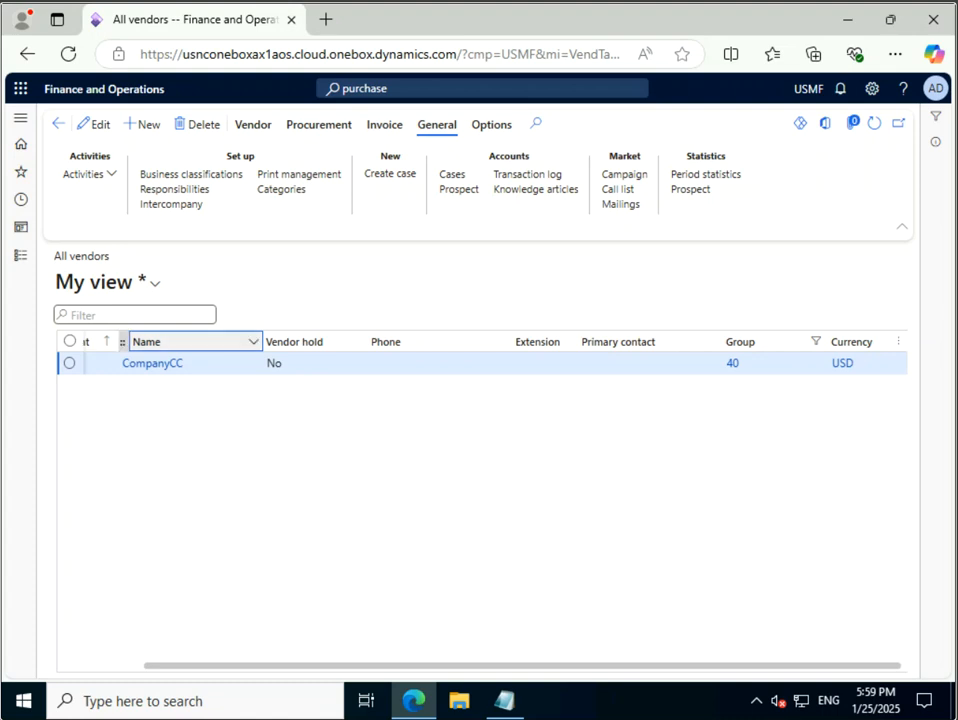
Step: Clear the Name and Group column filters from the vendor list and show the Filters pane
click(190, 341)
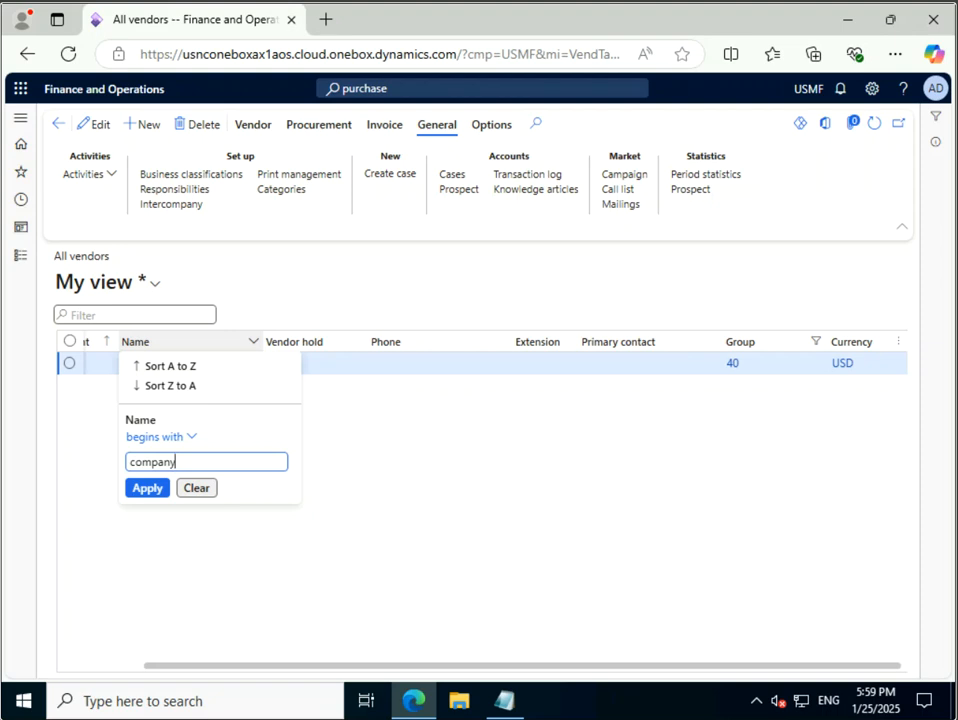
key(Return)
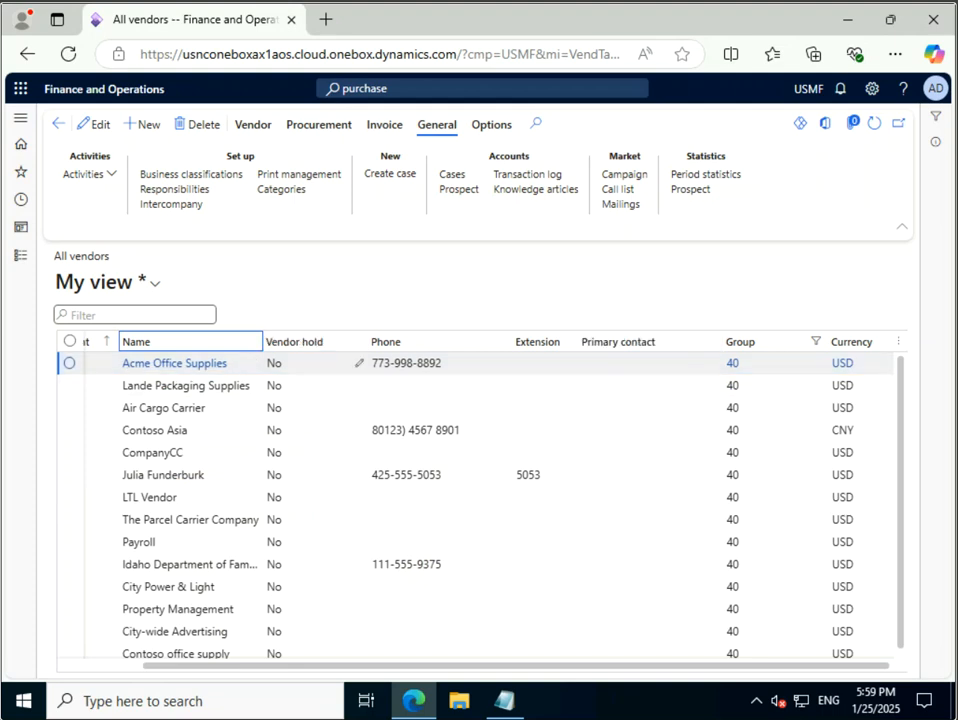
click(770, 341)
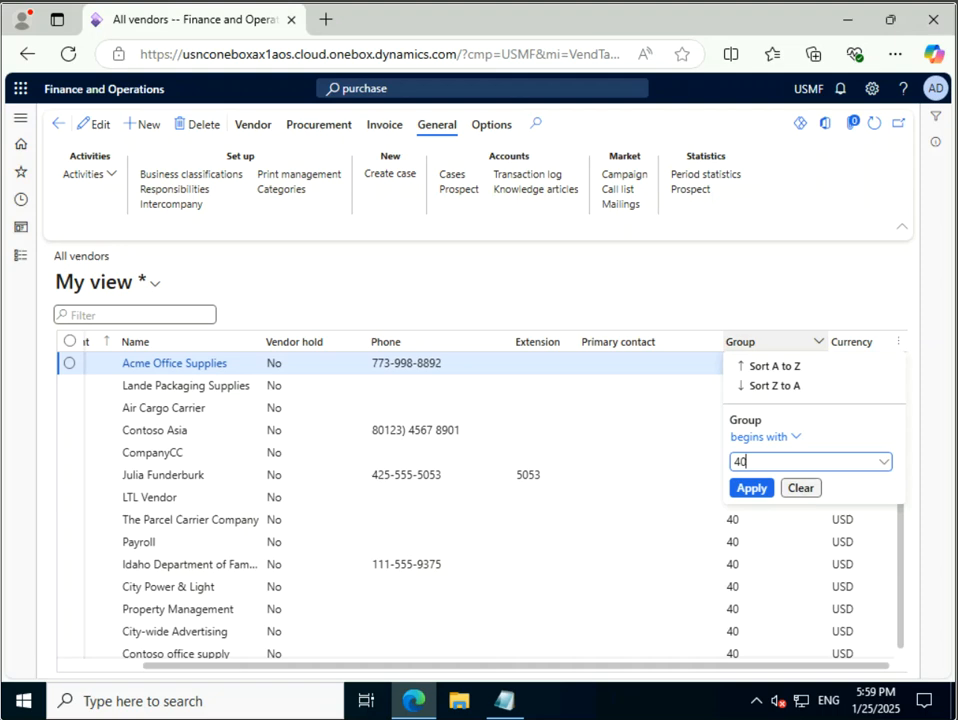
click(751, 488)
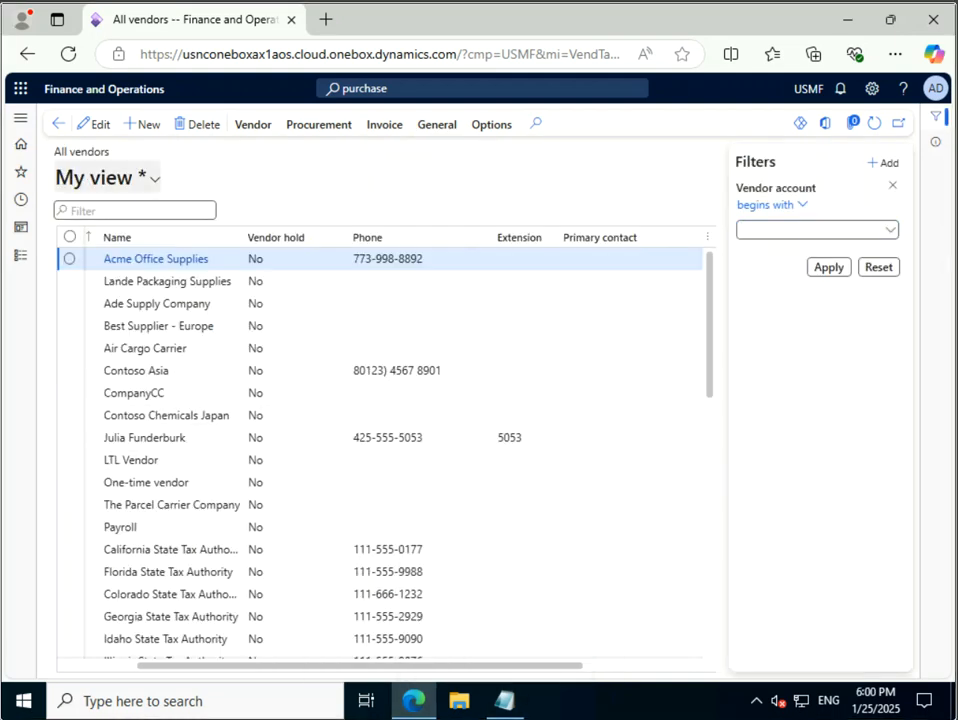
Step: Return to the dashboard and open the All customers list from the Customers section of Accounts receivable
click(20, 144)
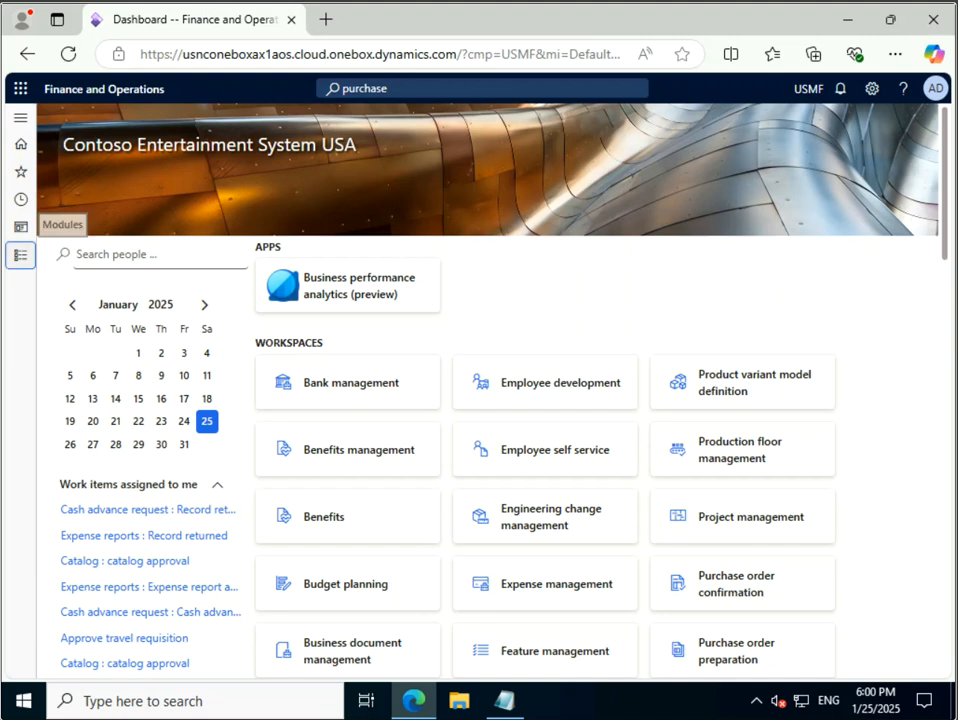
click(20, 255)
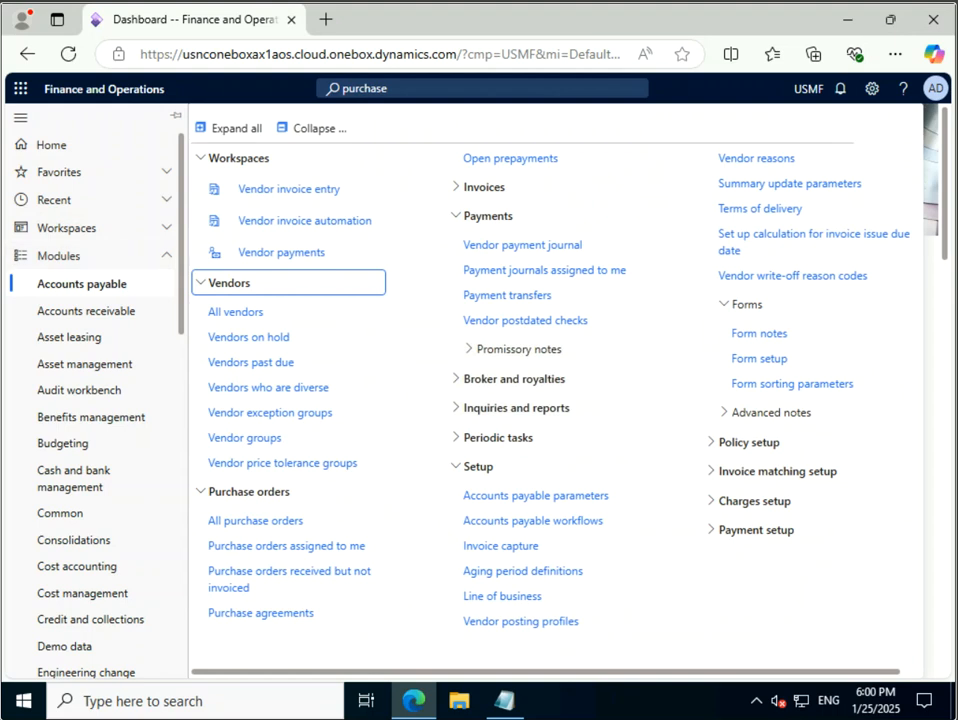
click(86, 311)
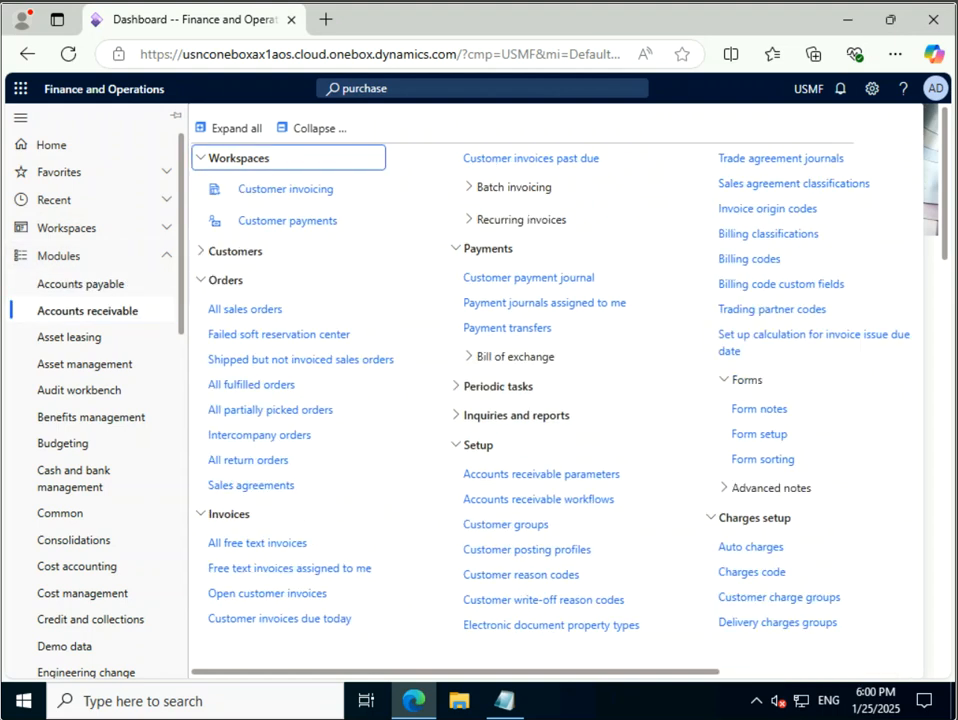
click(236, 251)
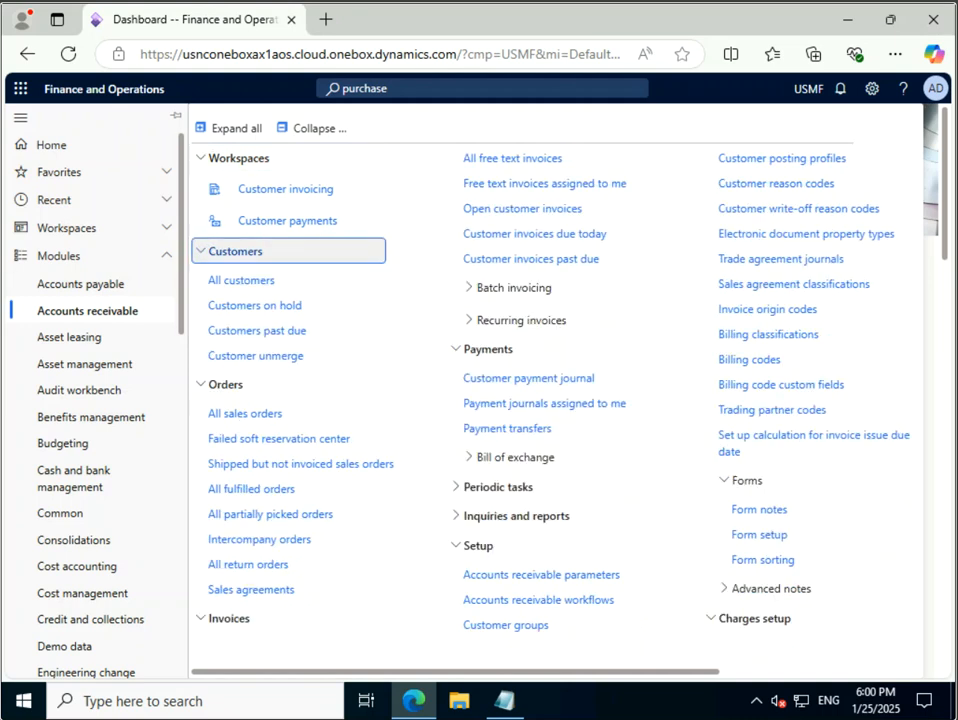
click(241, 280)
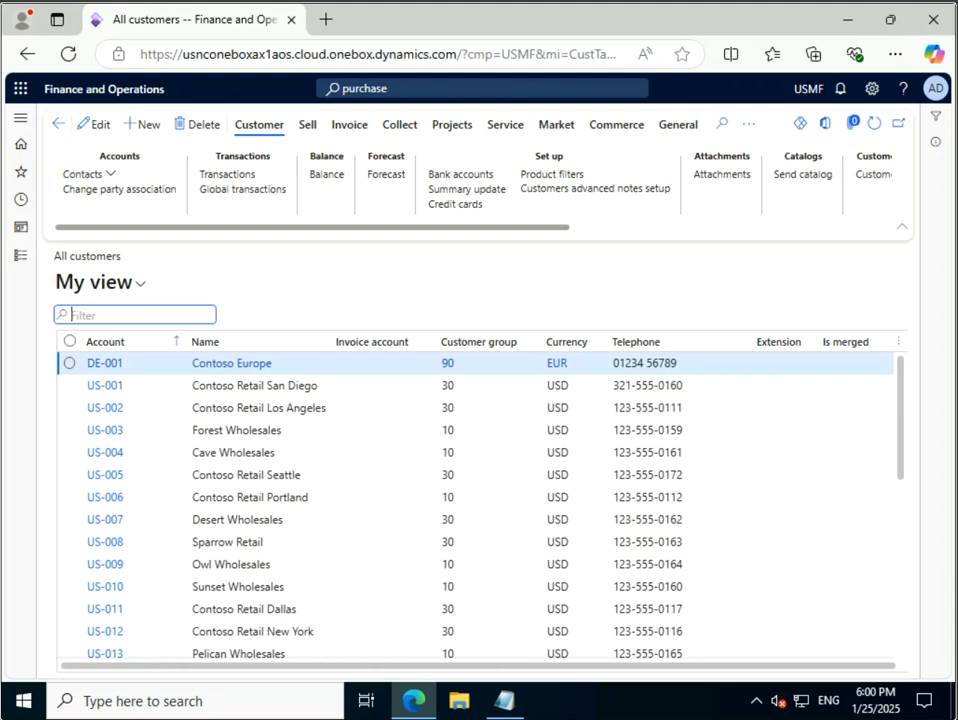
Step: Filter the customer list to accounts beginning with "us", sorted A to Z
click(105, 341)
text(us)
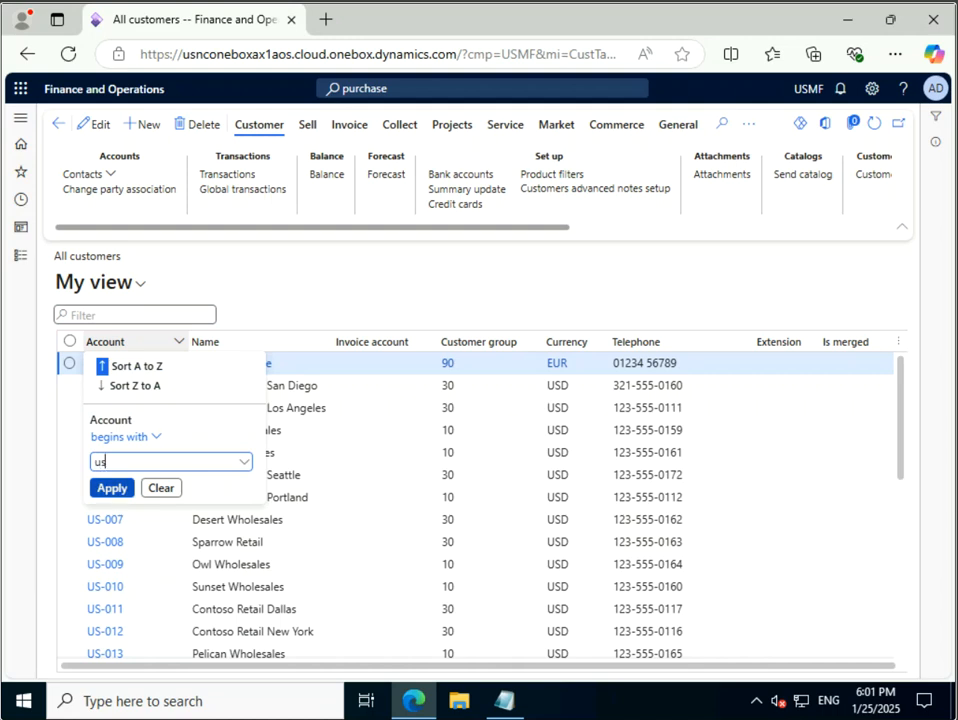
click(130, 366)
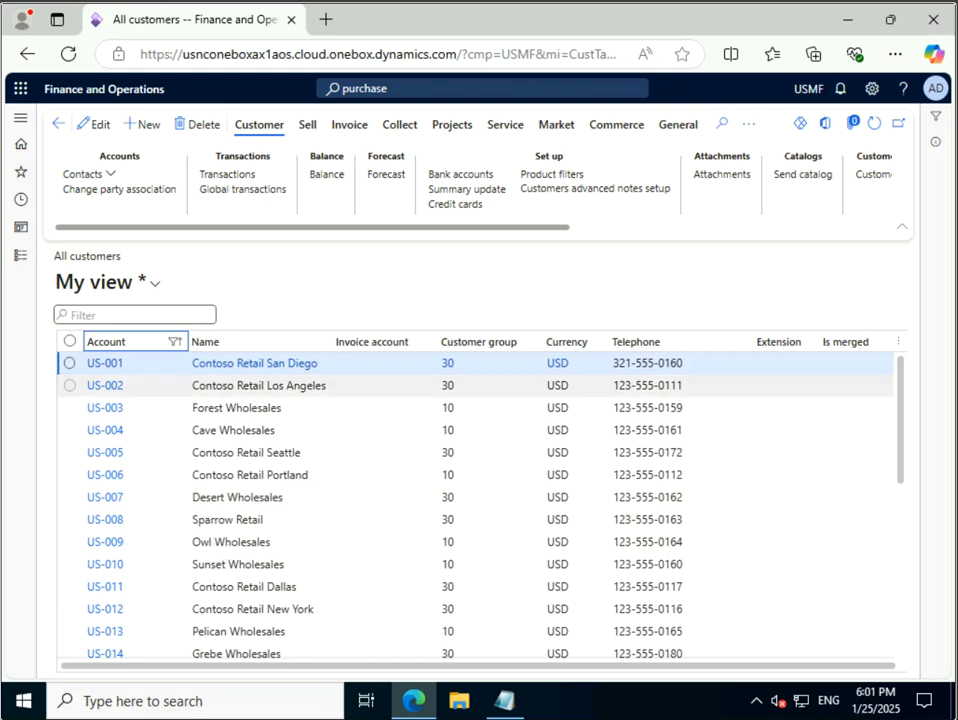
Step: Filter the customer list to names containing "wholesales"
click(255, 341)
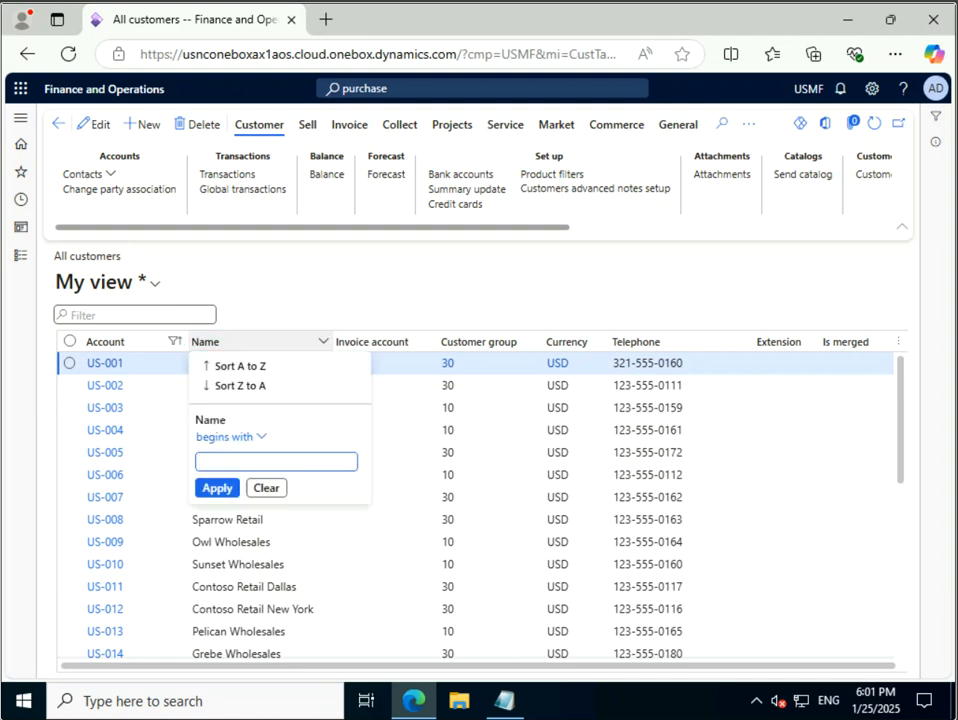
text(wholesales)
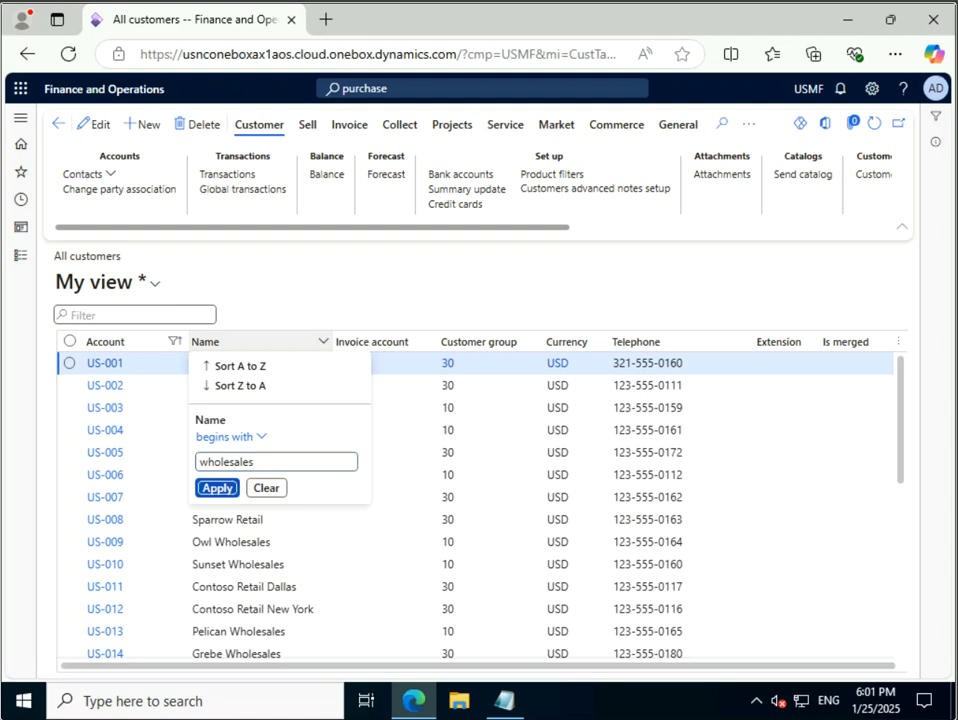
click(217, 489)
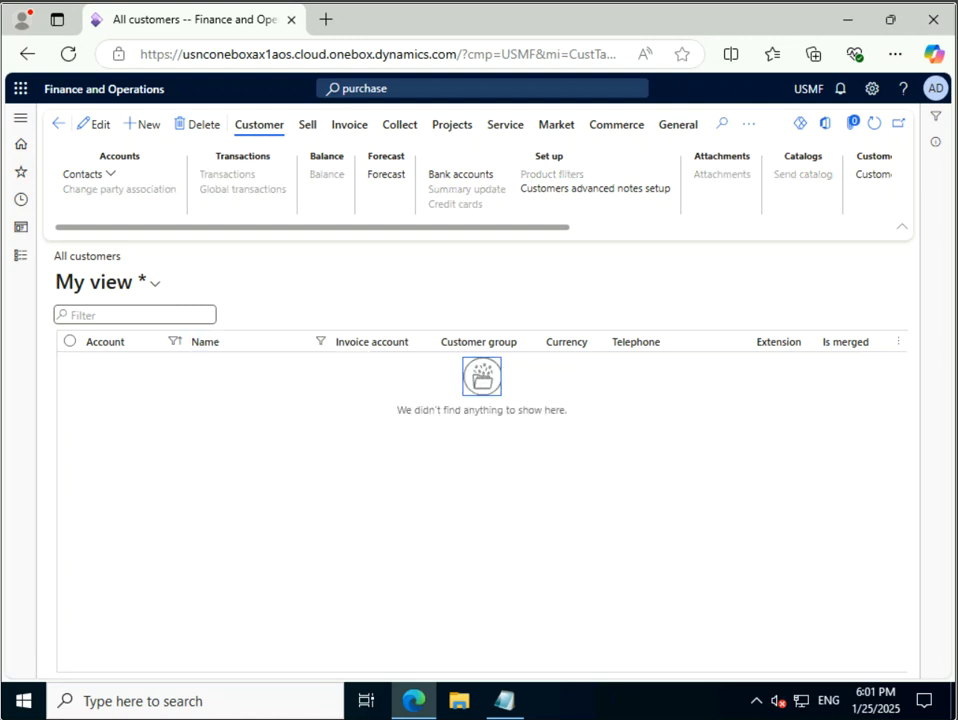
click(230, 341)
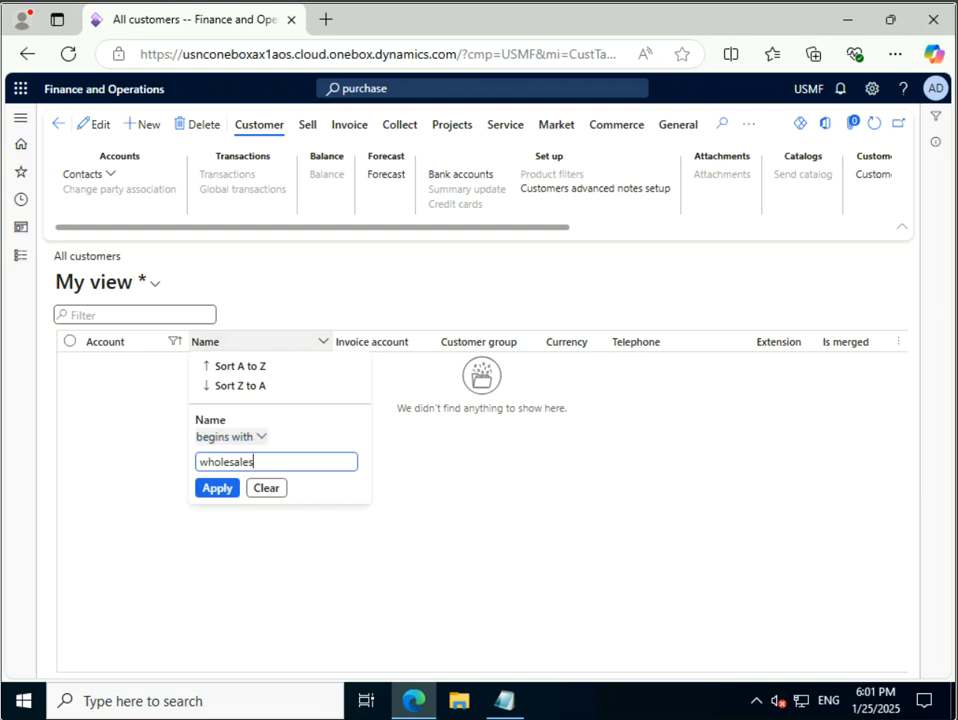
click(231, 436)
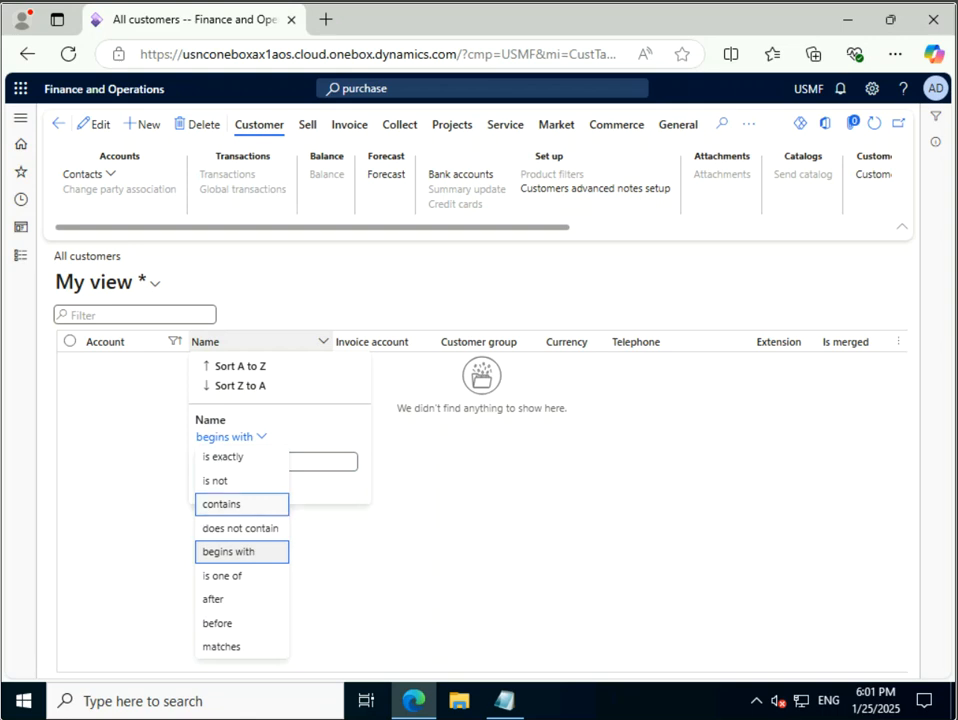
click(222, 504)
key(Return)
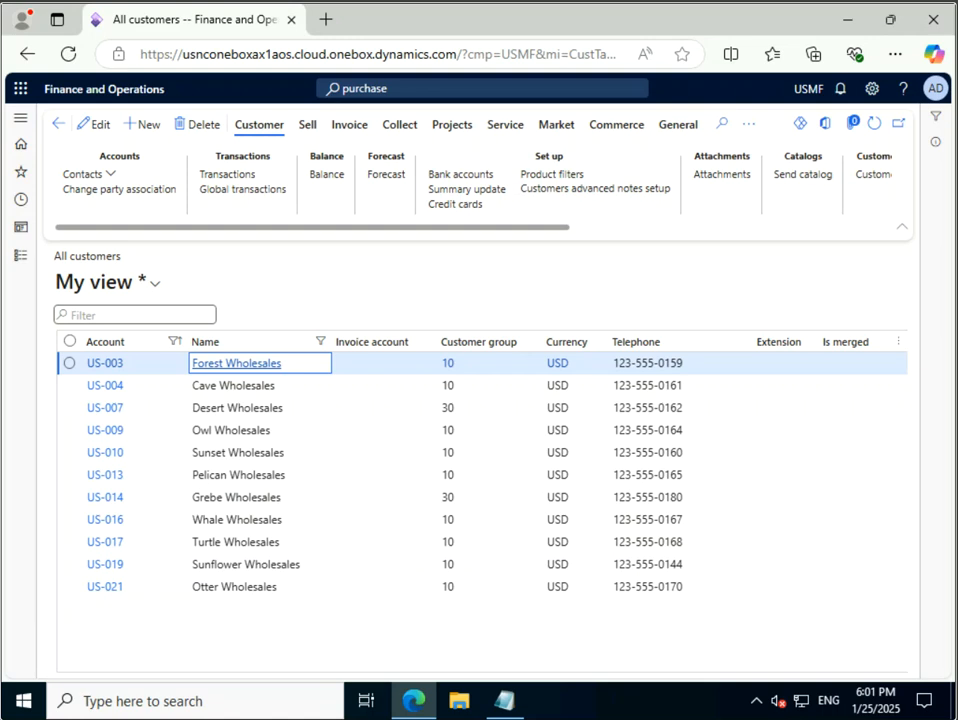
Step: Review the range criteria in the customer list's advanced filter or sort, then cancel without making changes
click(748, 123)
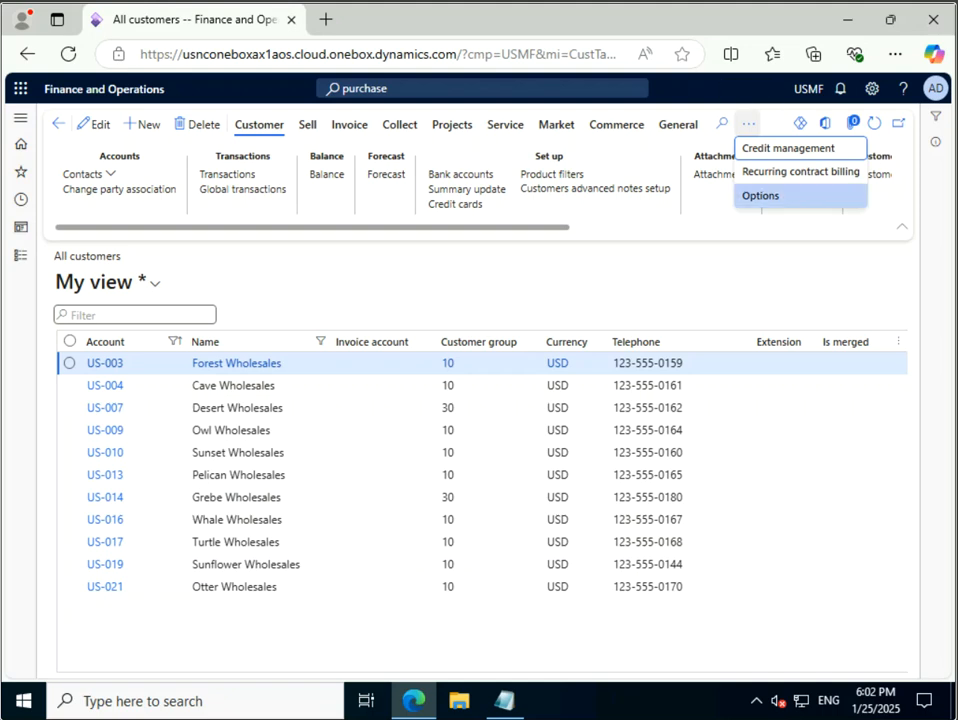
click(765, 196)
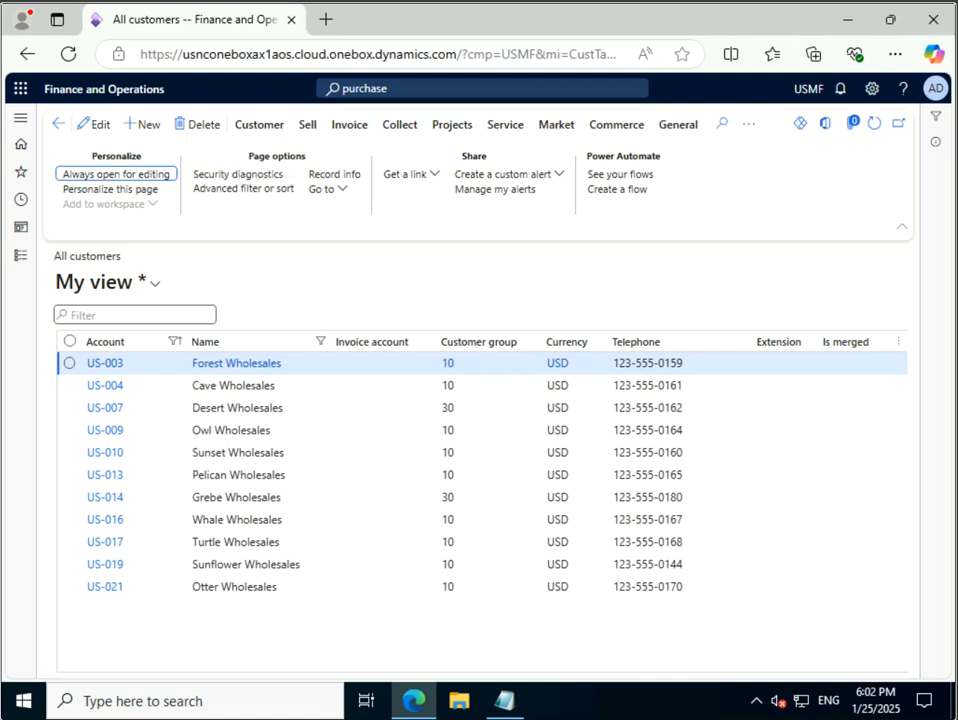
click(244, 188)
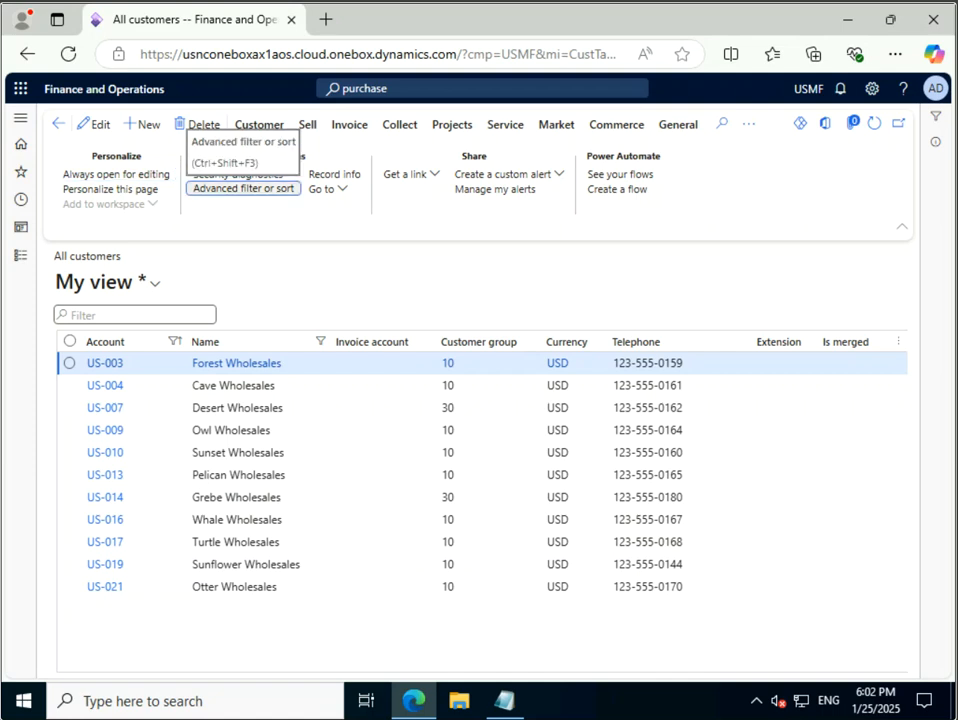
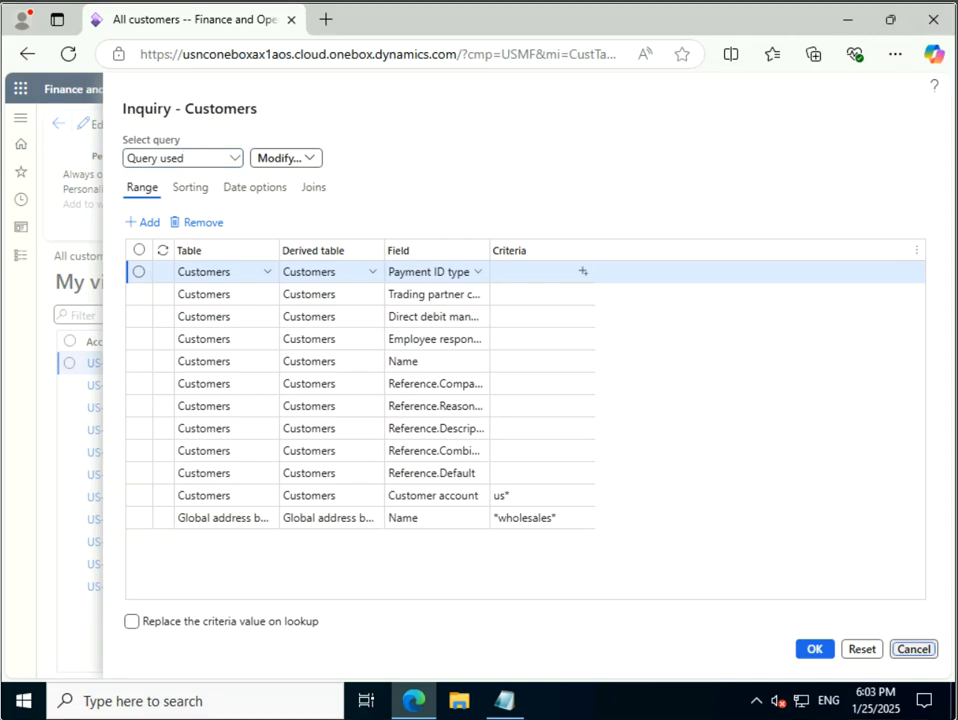
key(Return)
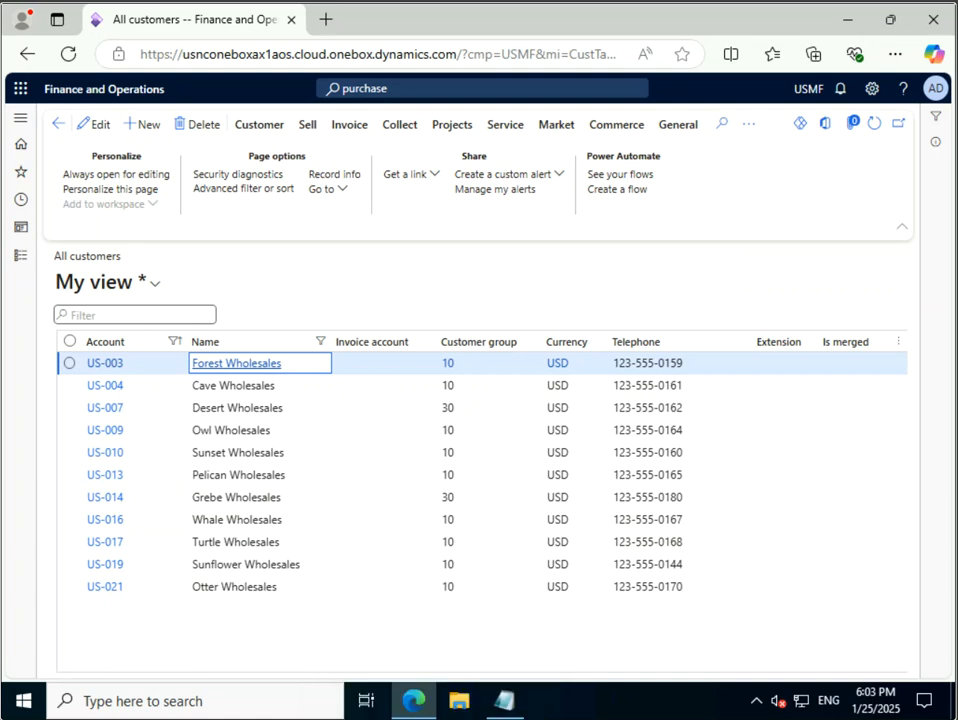
Step: Switch to Notepad, complete item 3 with "Create search queries and save for future use", and return to the customer list
mouse_move(504, 700)
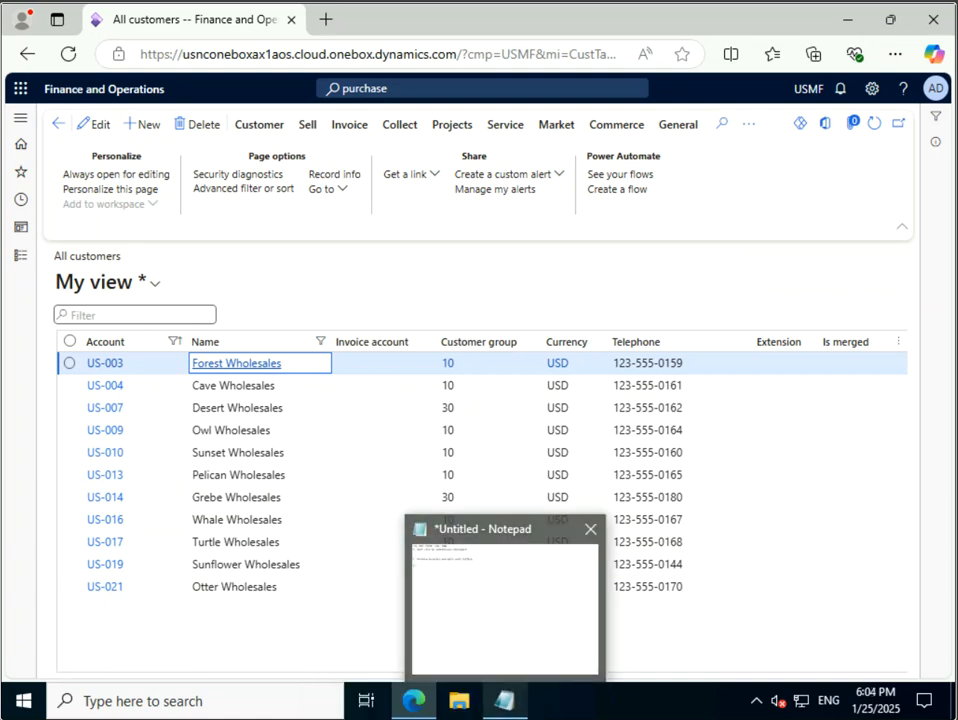
click(505, 605)
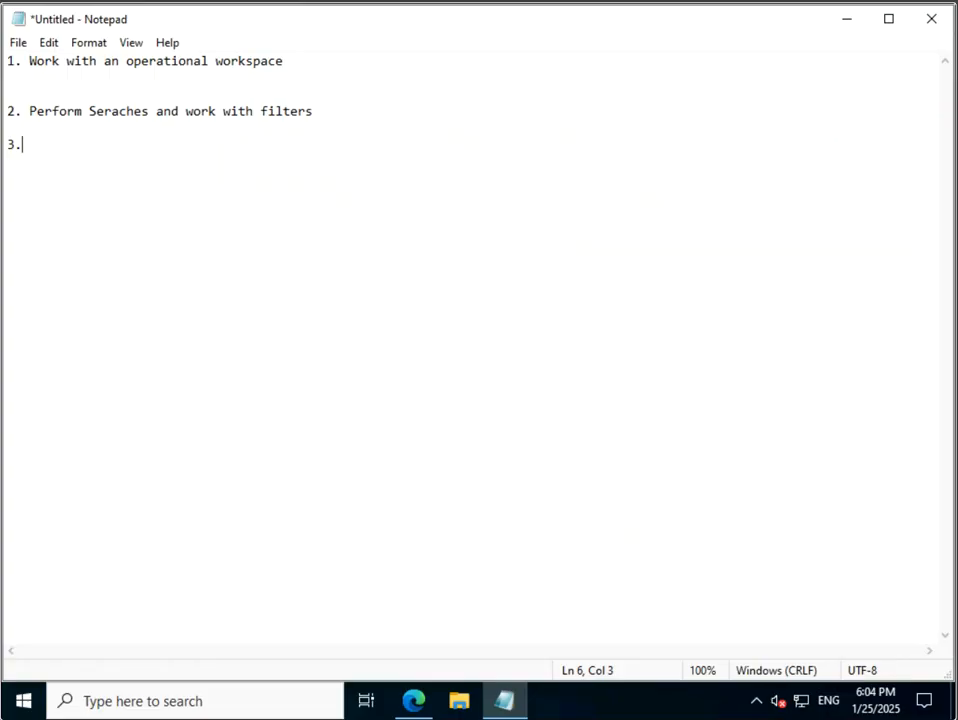
text(Cre)
text(sear)
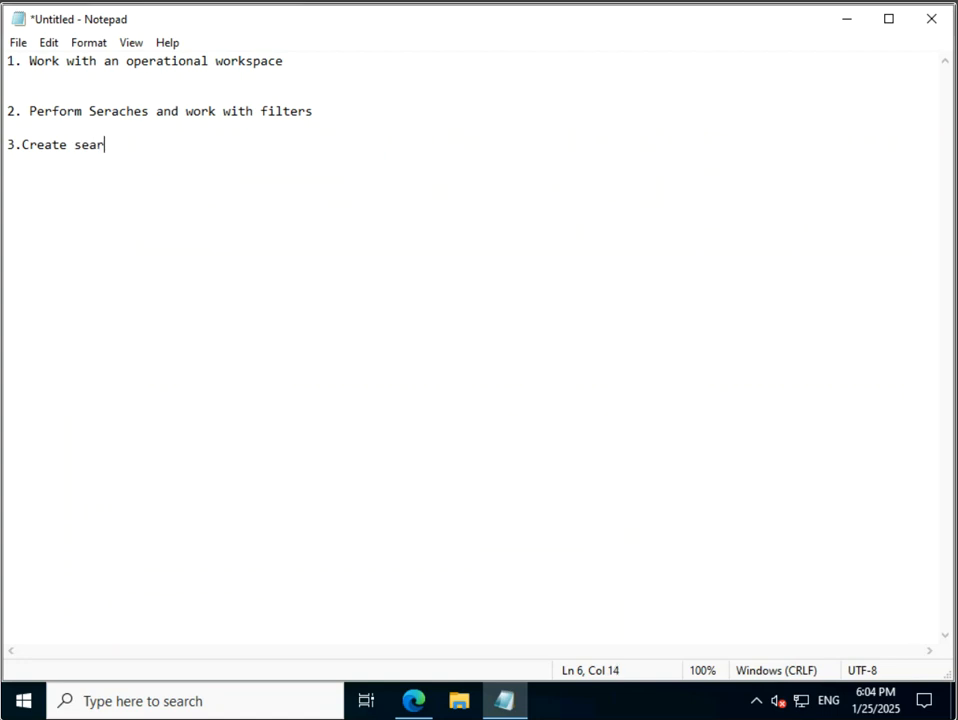
text(ch queries )
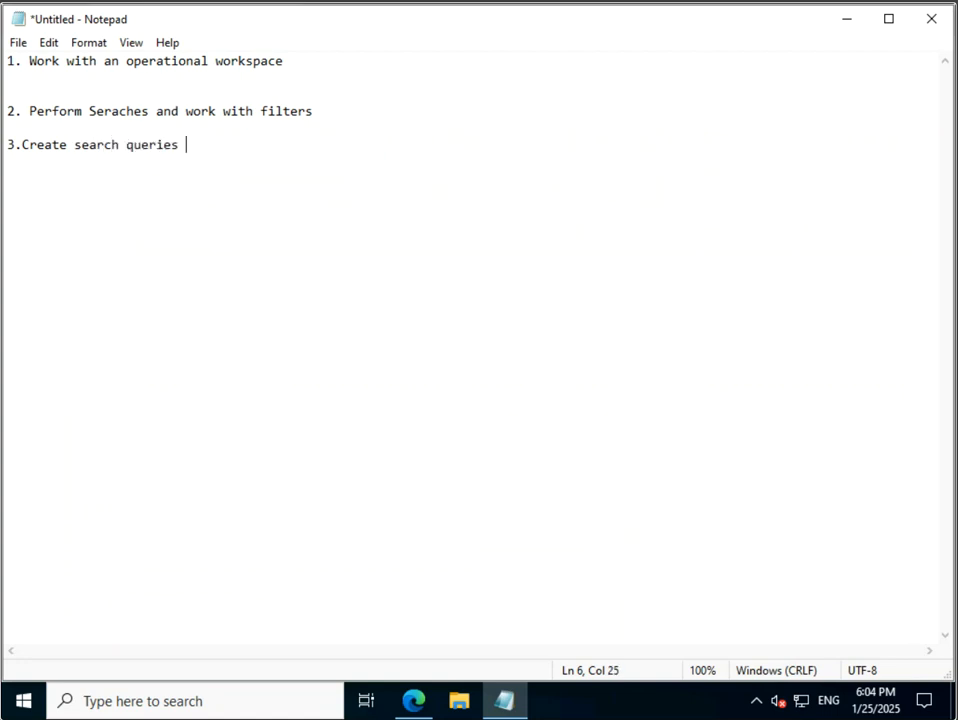
text(and save for furt)
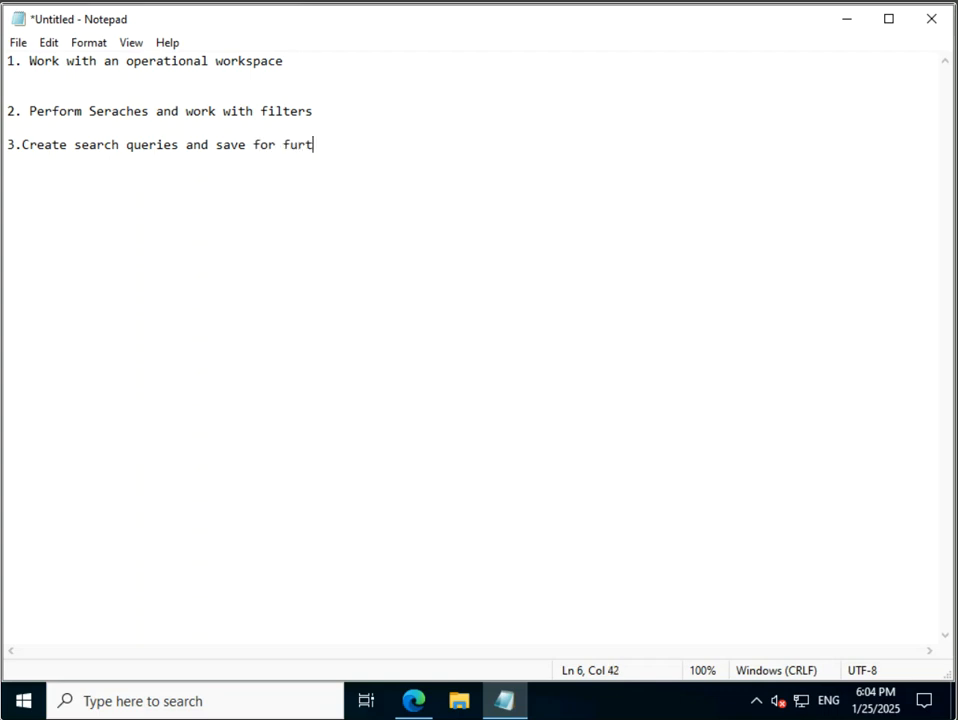
key(BackSpace)
key(BackSpace)
text(ture use)
key(Return)
key(Return)
key(BackSpace)
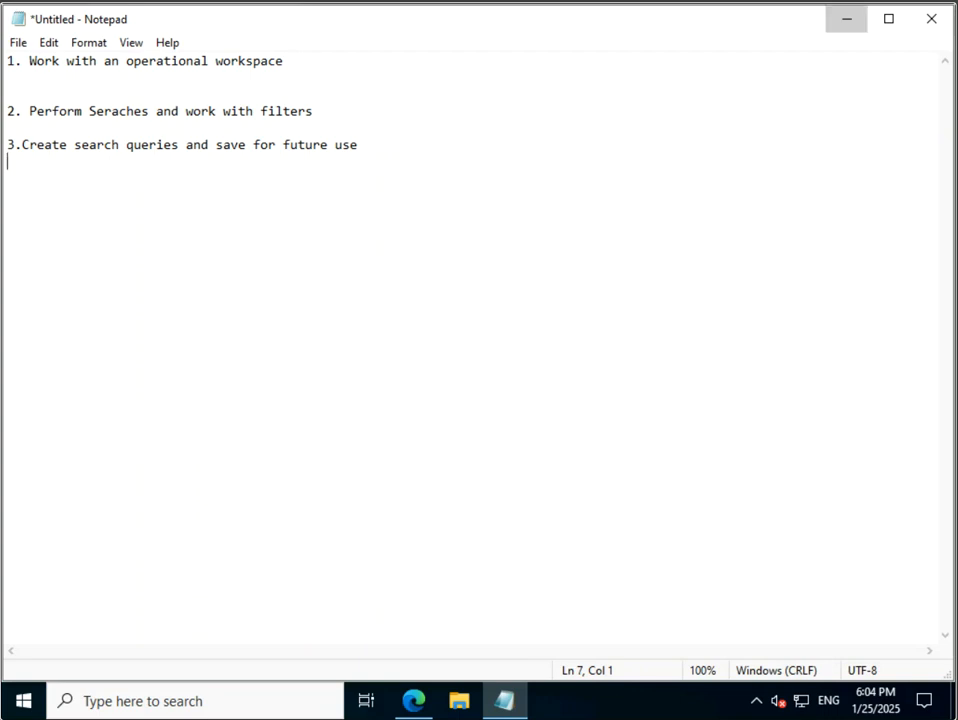
click(846, 18)
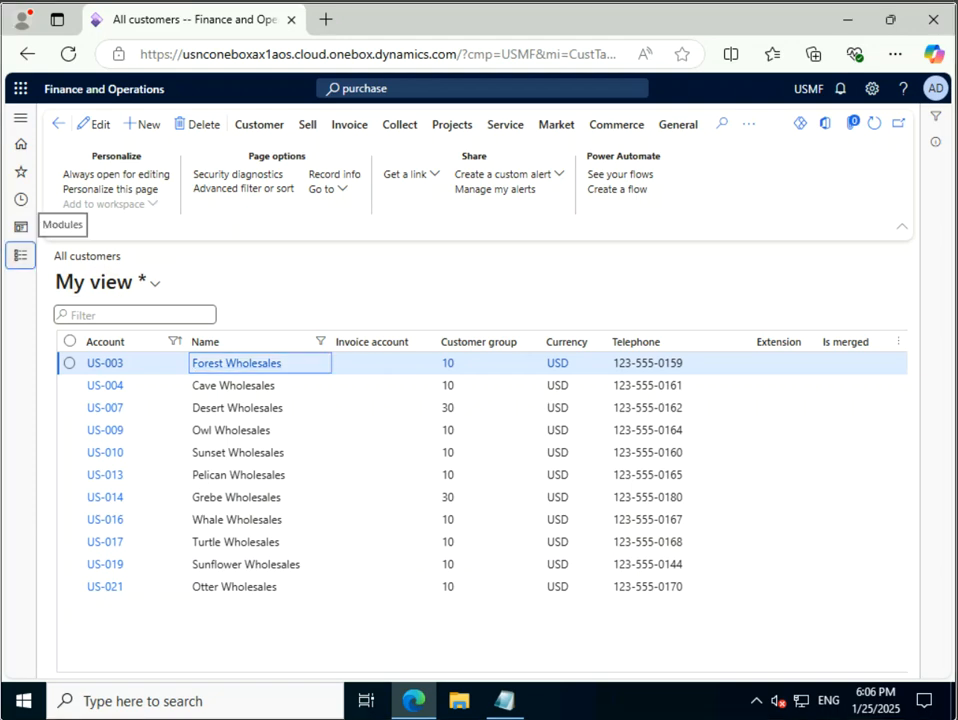
Step: Open the Fixed assets list from the Fixed assets module
click(20, 255)
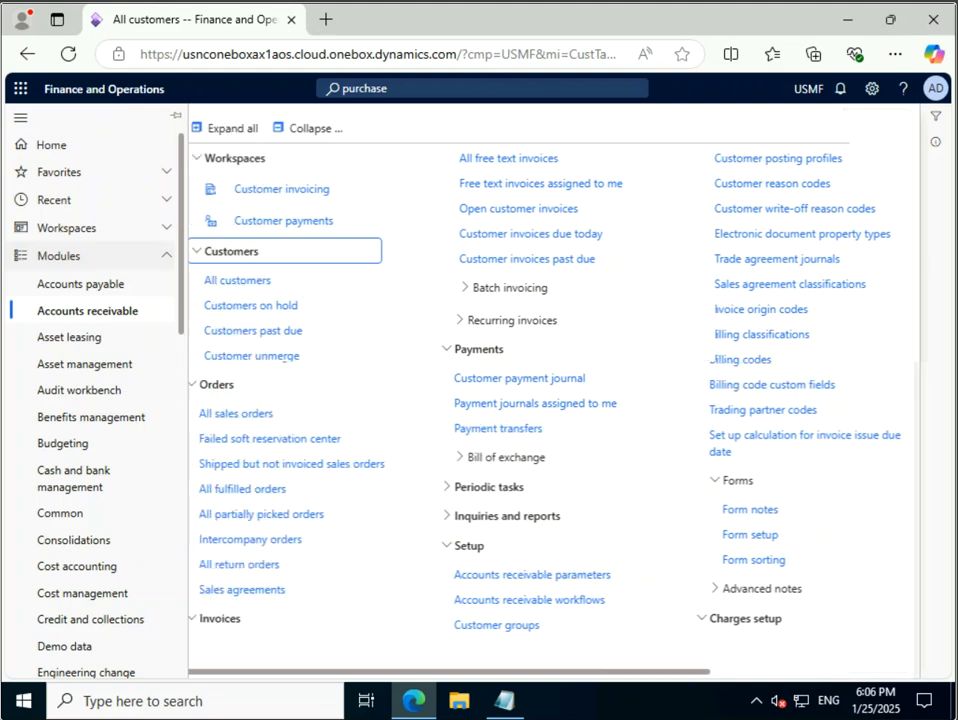
scroll(90, 292, down, 3)
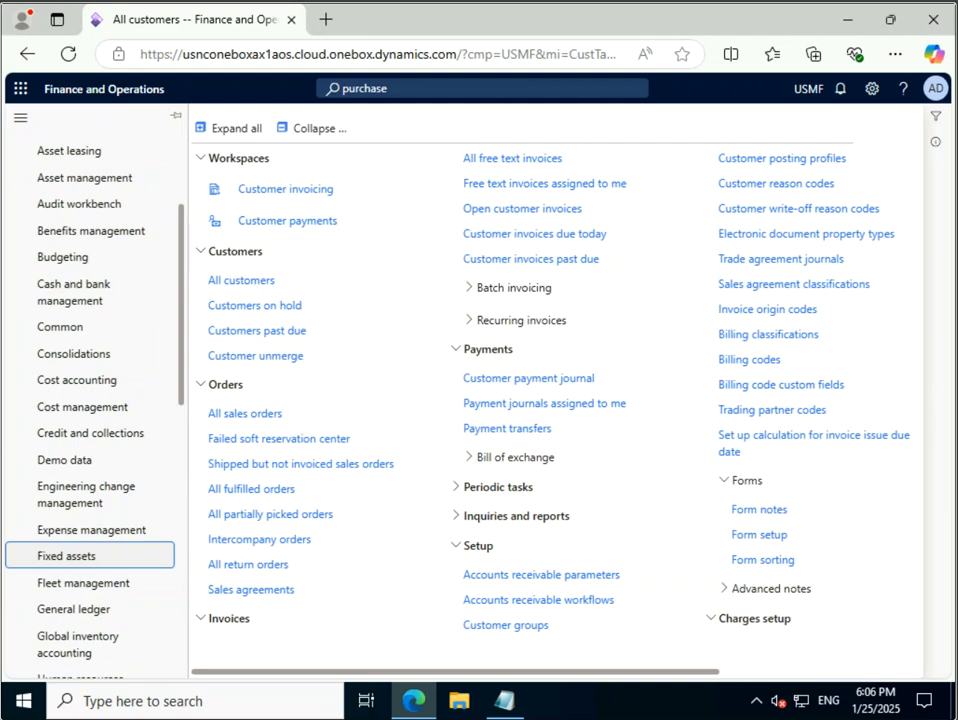
click(66, 555)
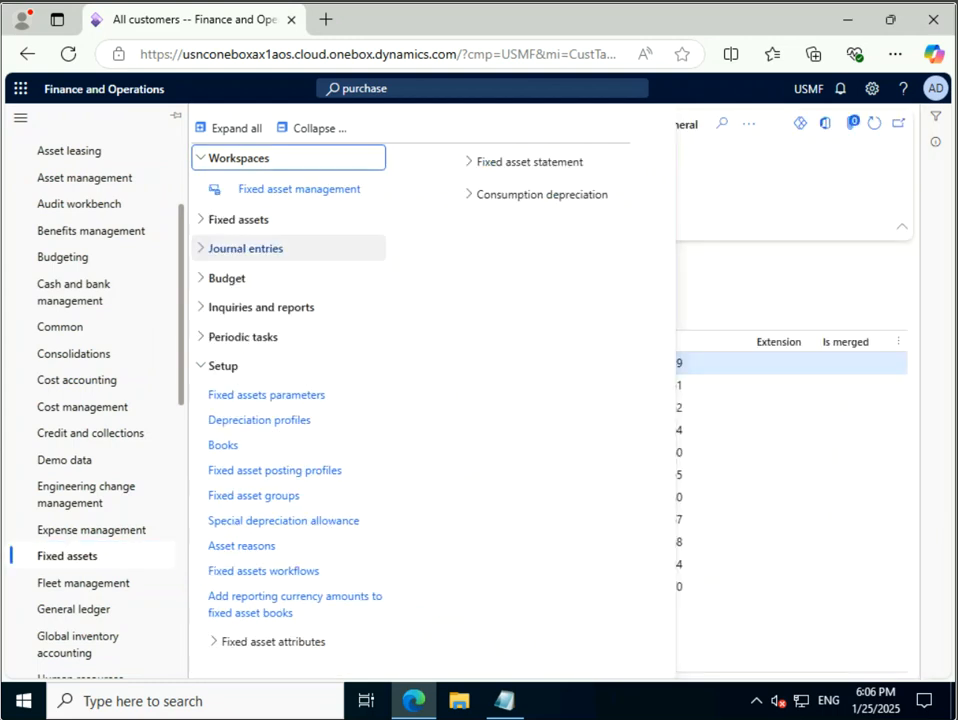
click(238, 219)
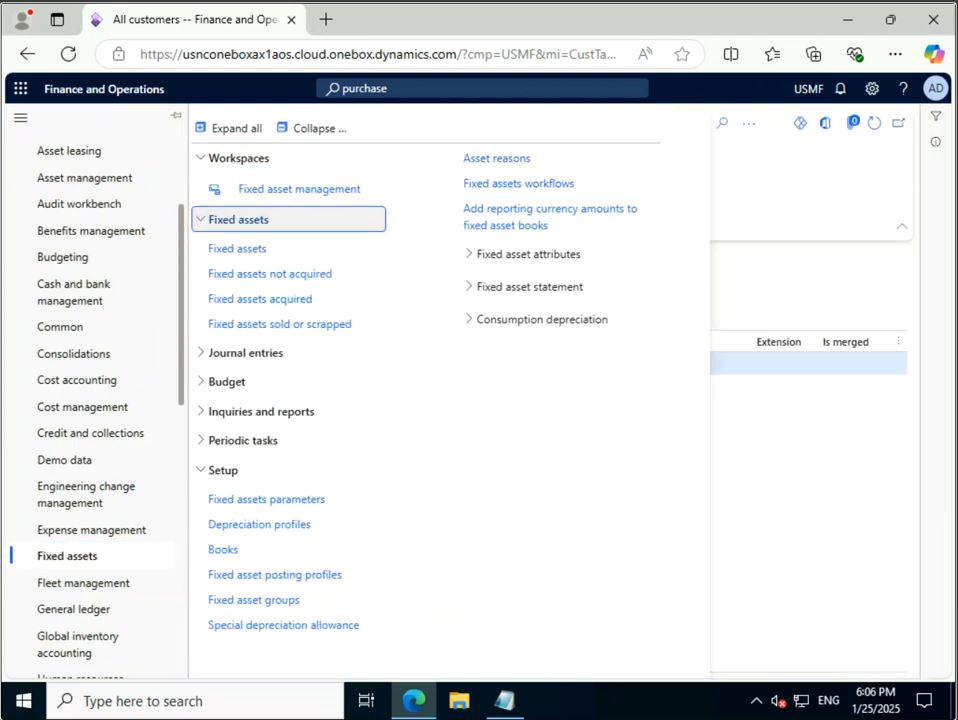
click(237, 248)
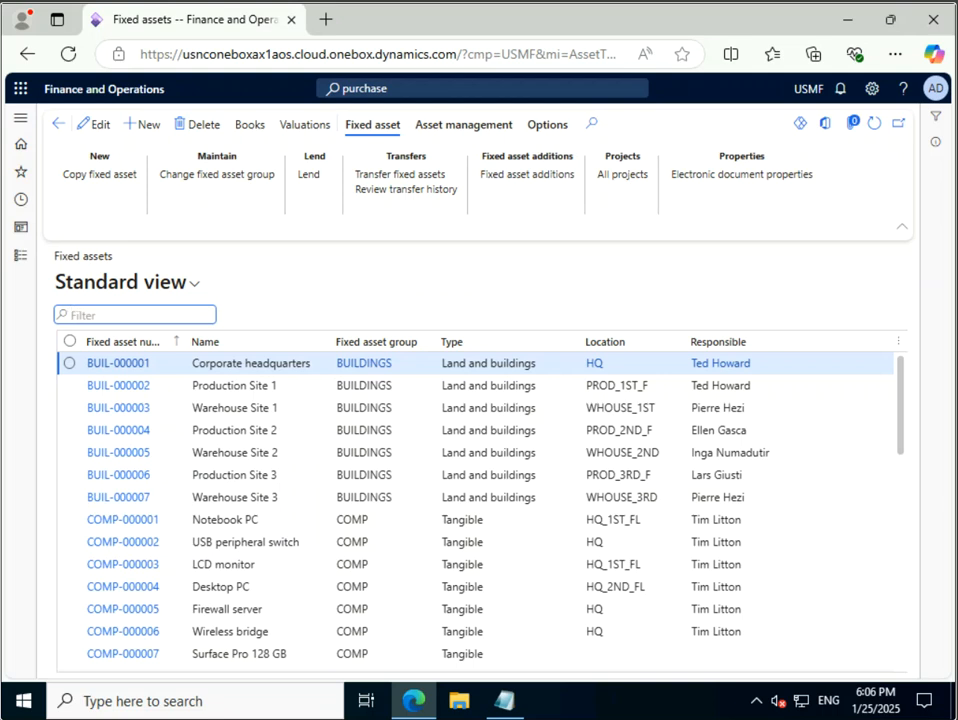
Step: Filter the fixed assets with an advanced filter setting the Fixed asset group criteria to COMP
click(547, 124)
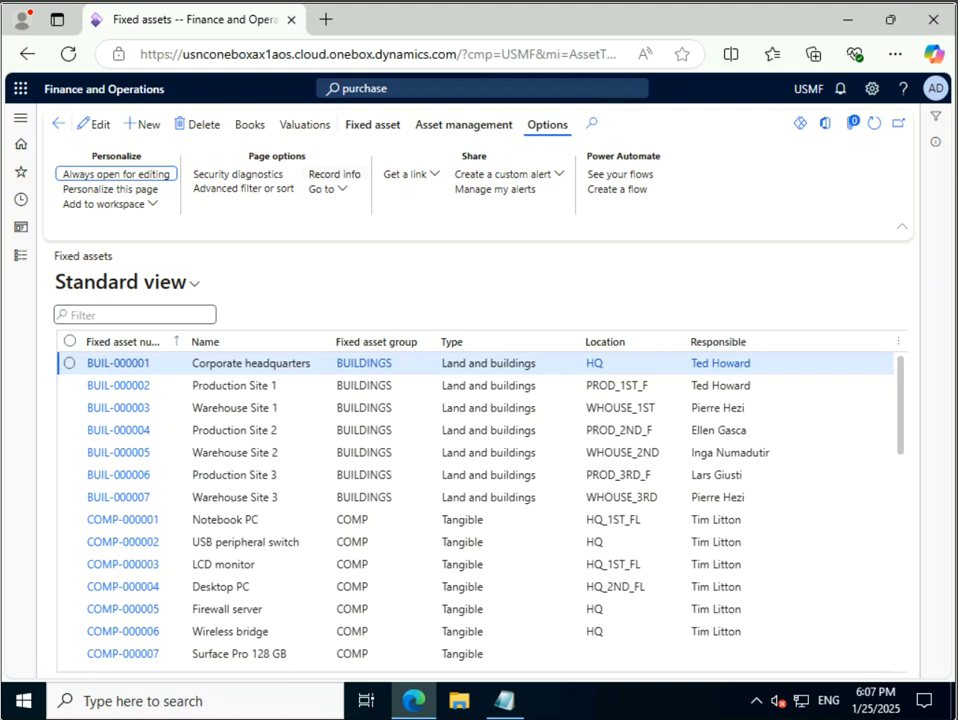
click(243, 188)
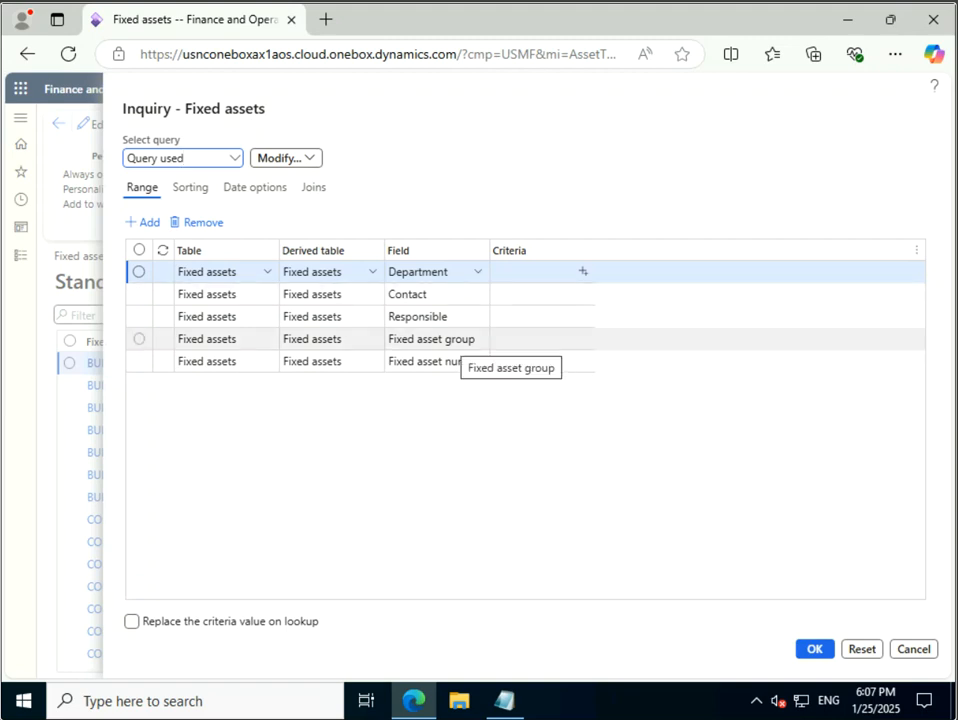
click(455, 339)
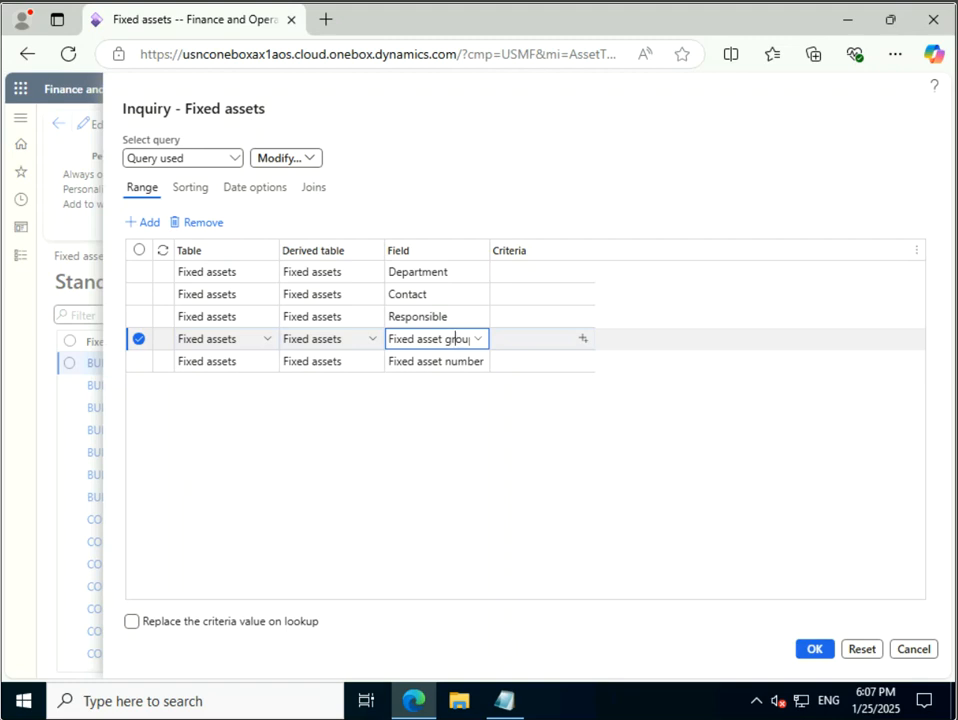
click(495, 339)
click(582, 339)
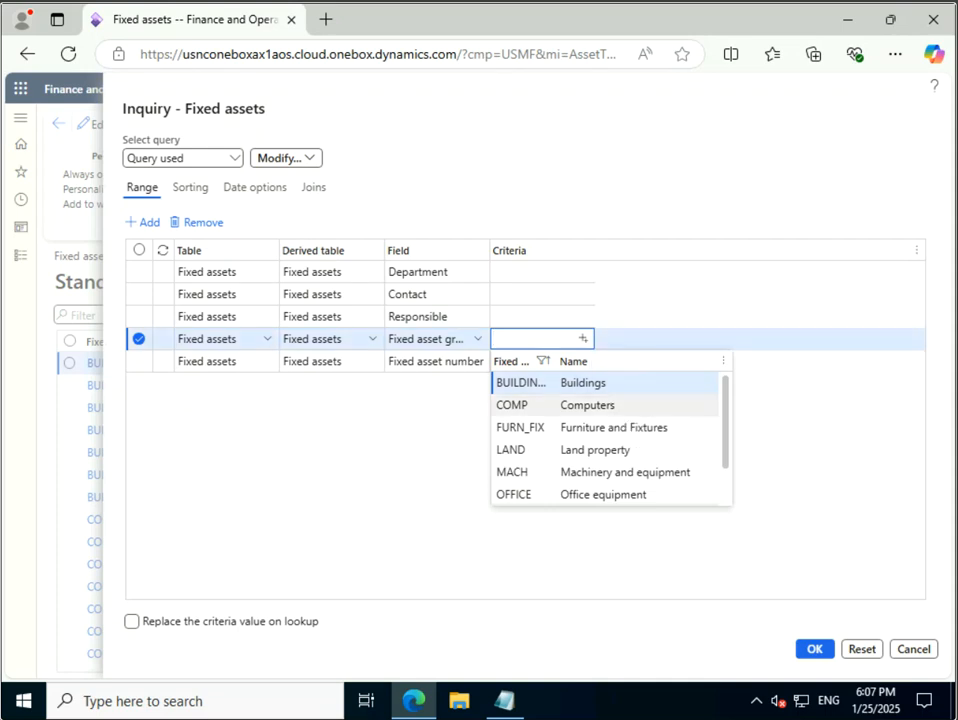
click(512, 405)
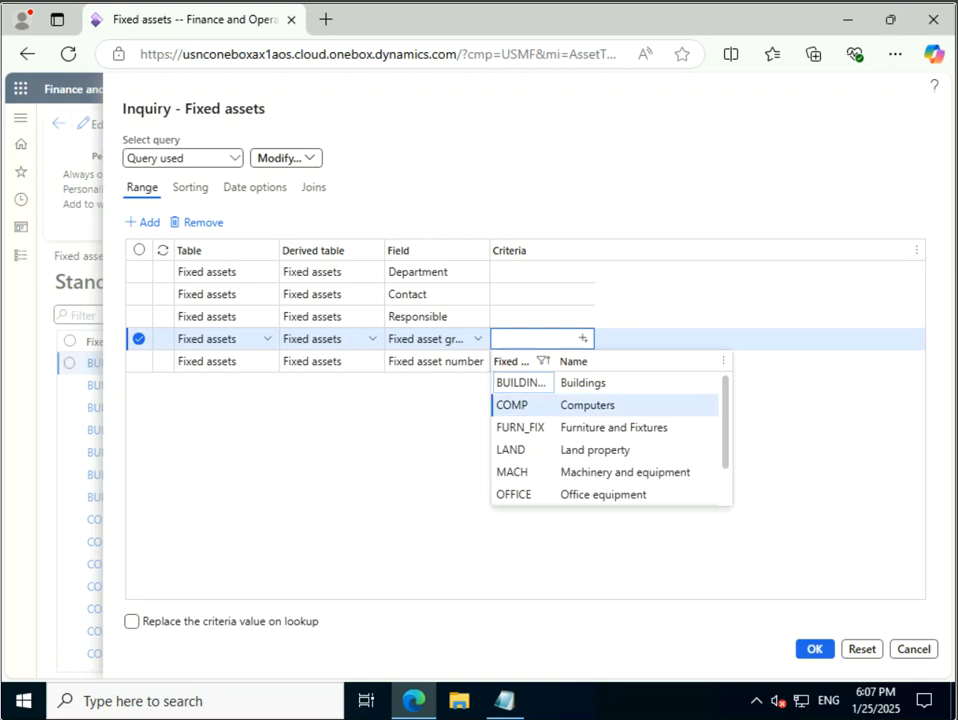
key(Return)
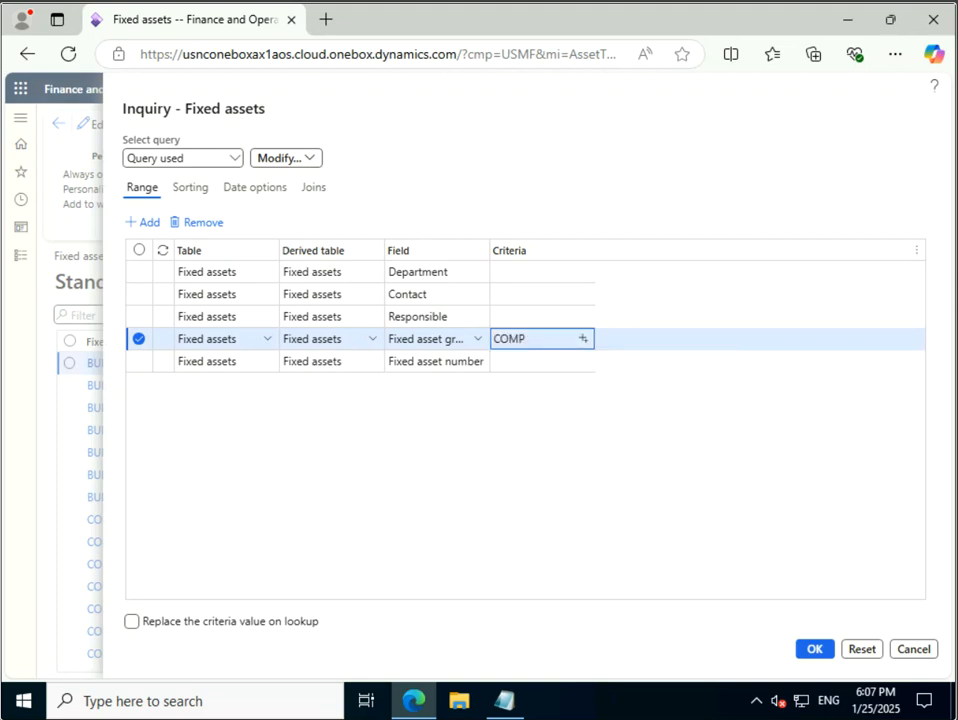
double_click(188, 250)
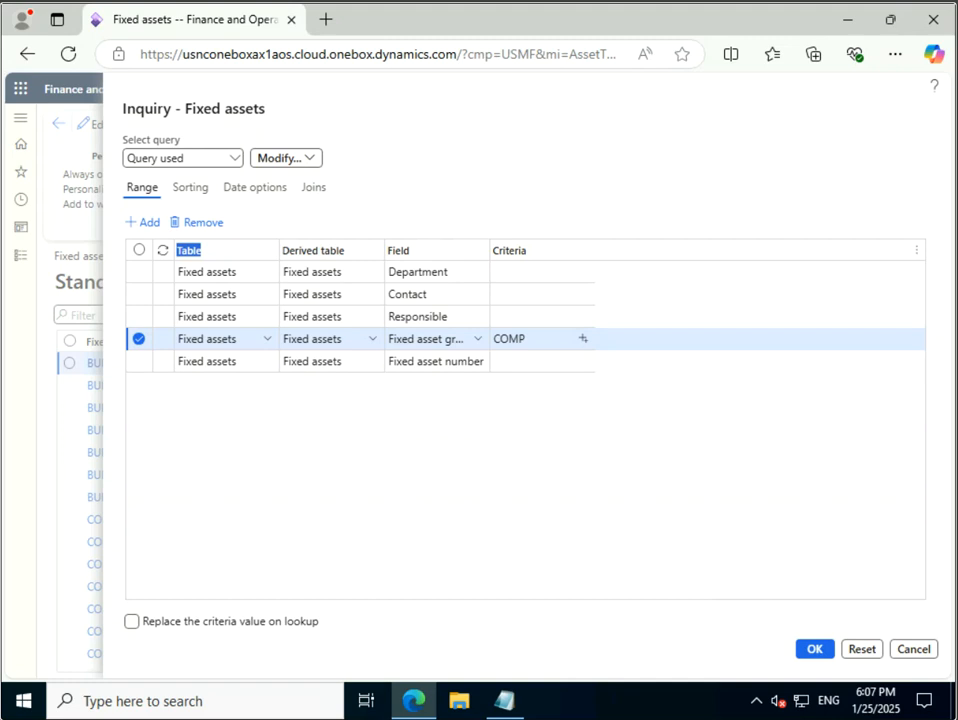
key(alt+Return)
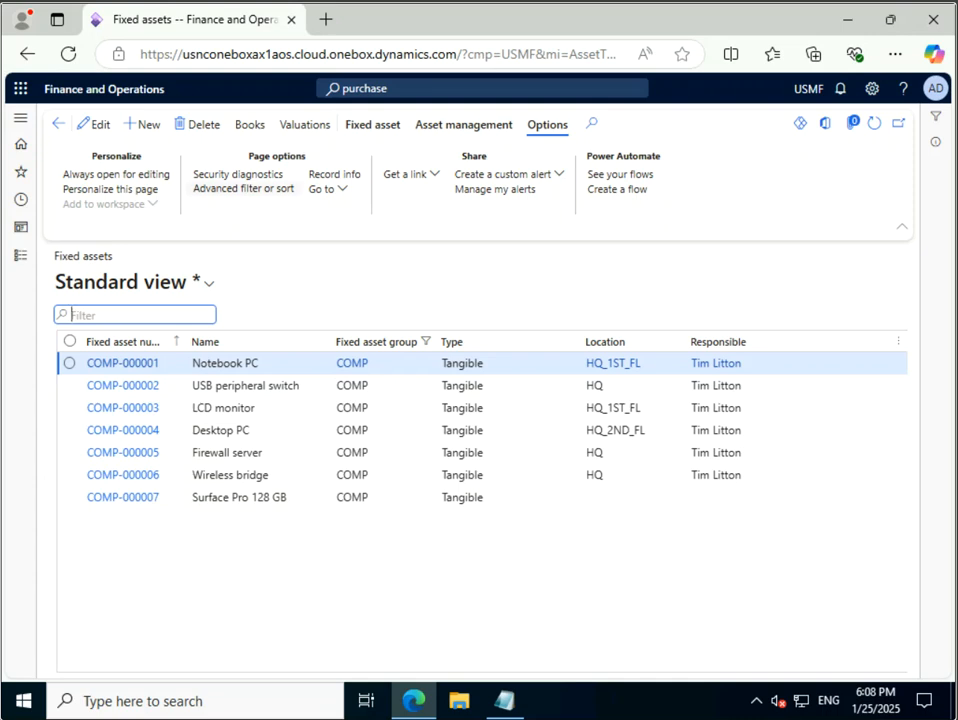
Step: Set the Fixed asset number criteria to 1 in the advanced filter for fixed assets
key(ctrl+shift+F3)
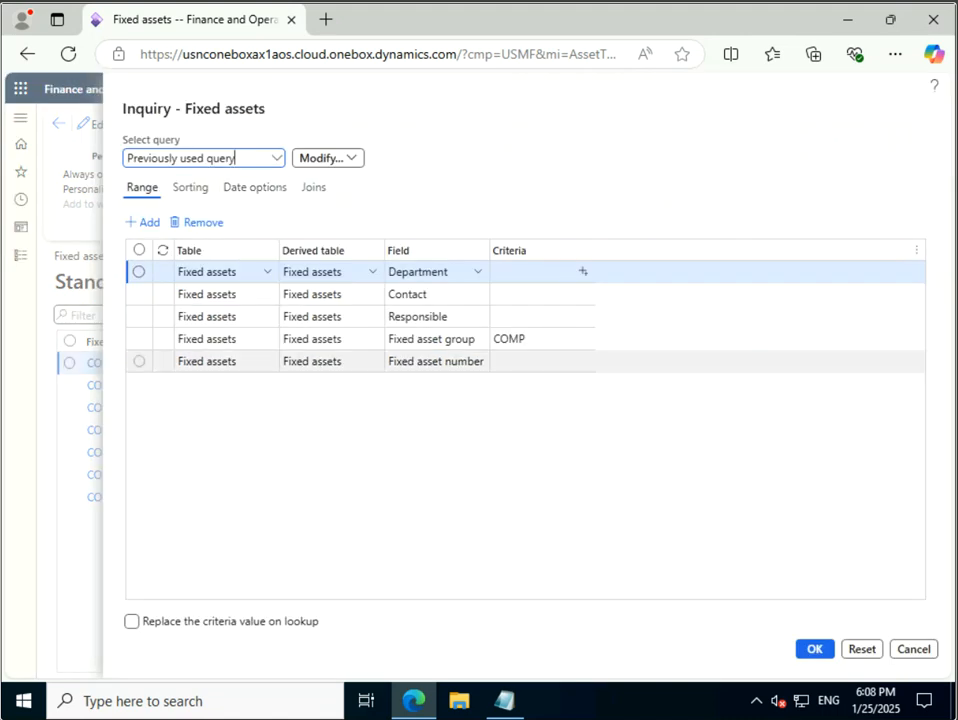
click(418, 361)
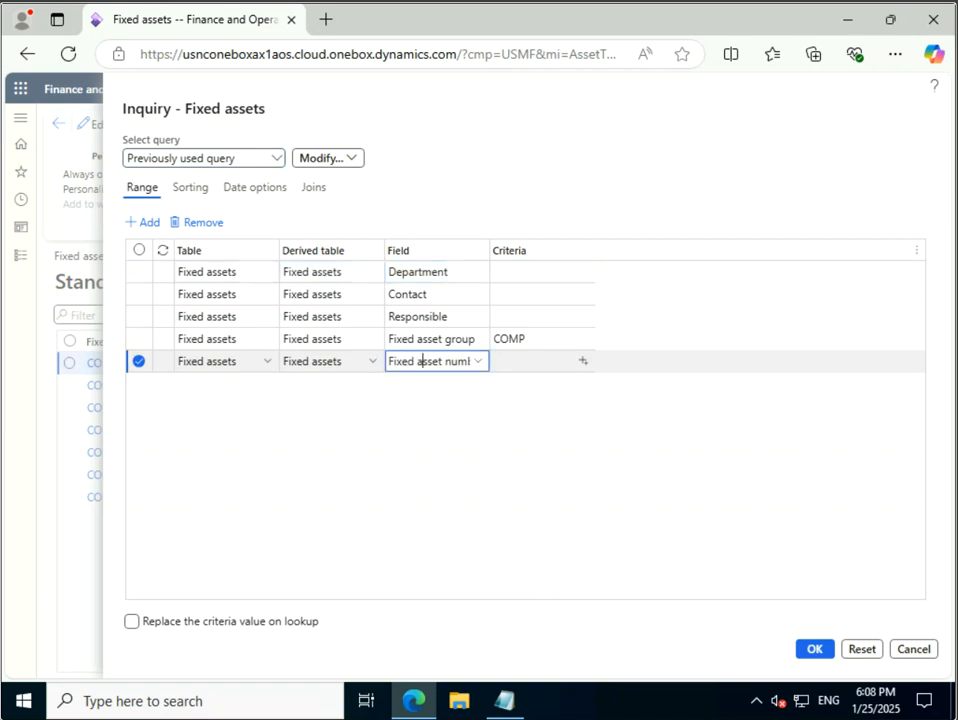
key(Tab)
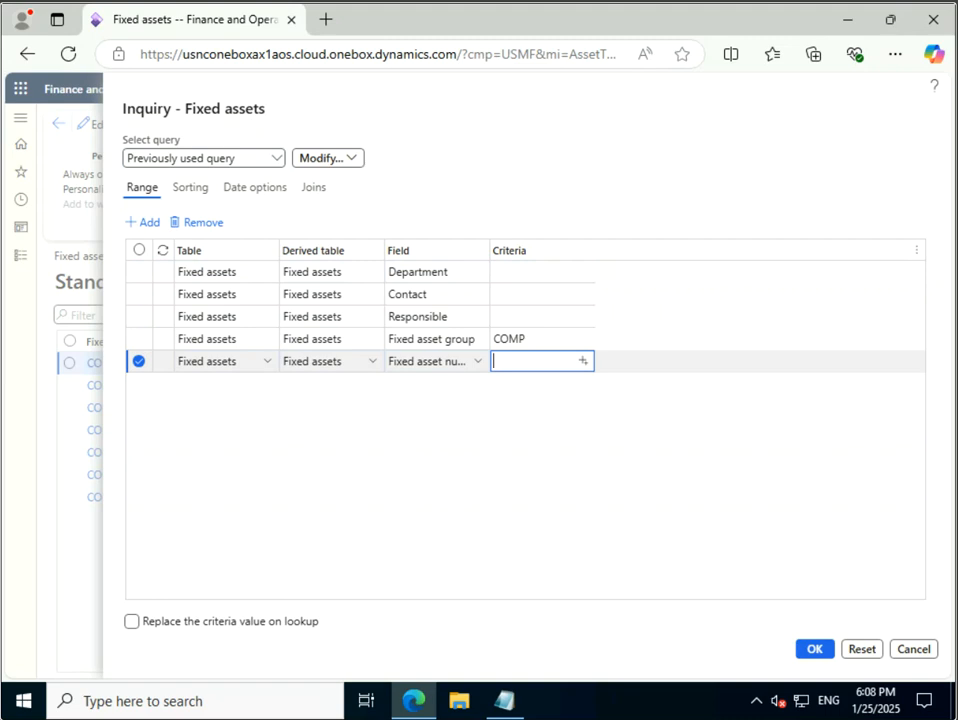
text(1)
click(582, 361)
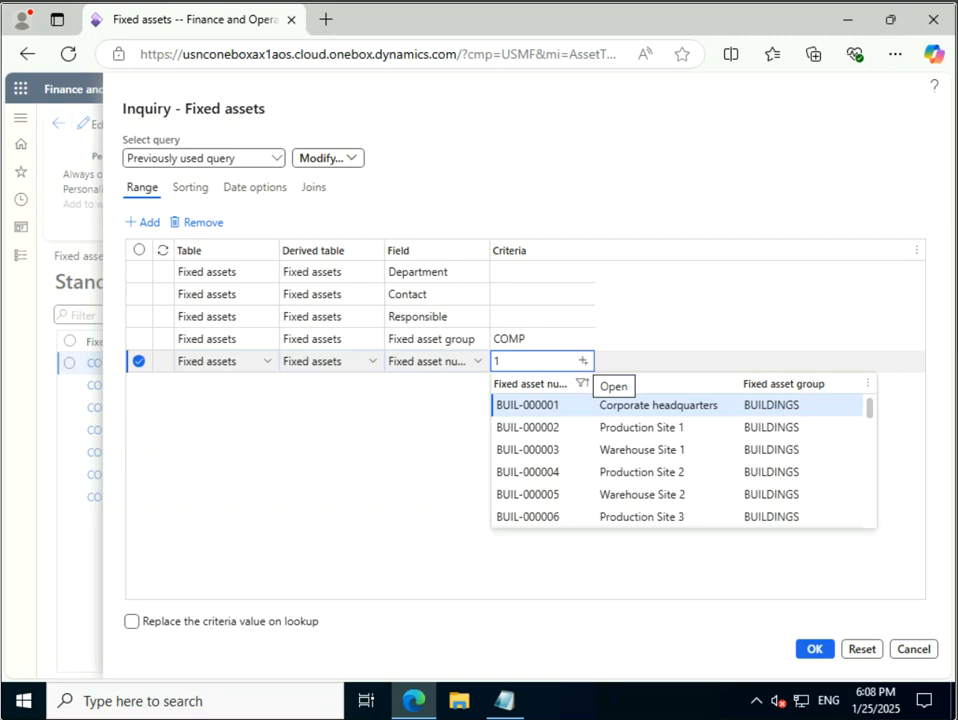
key(Escape)
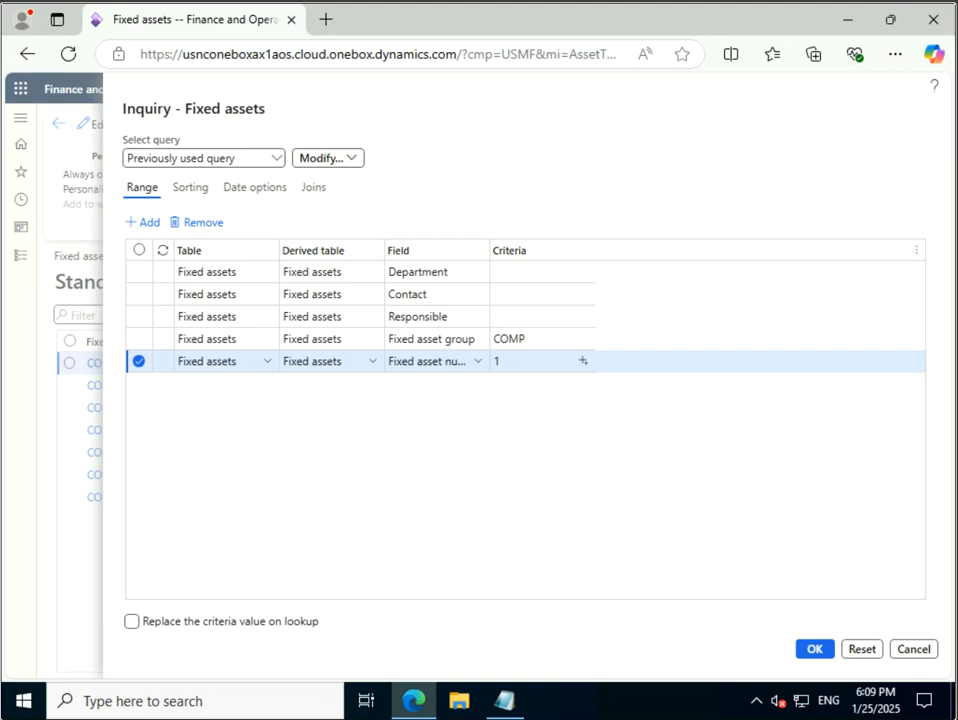
mouse_move(505, 700)
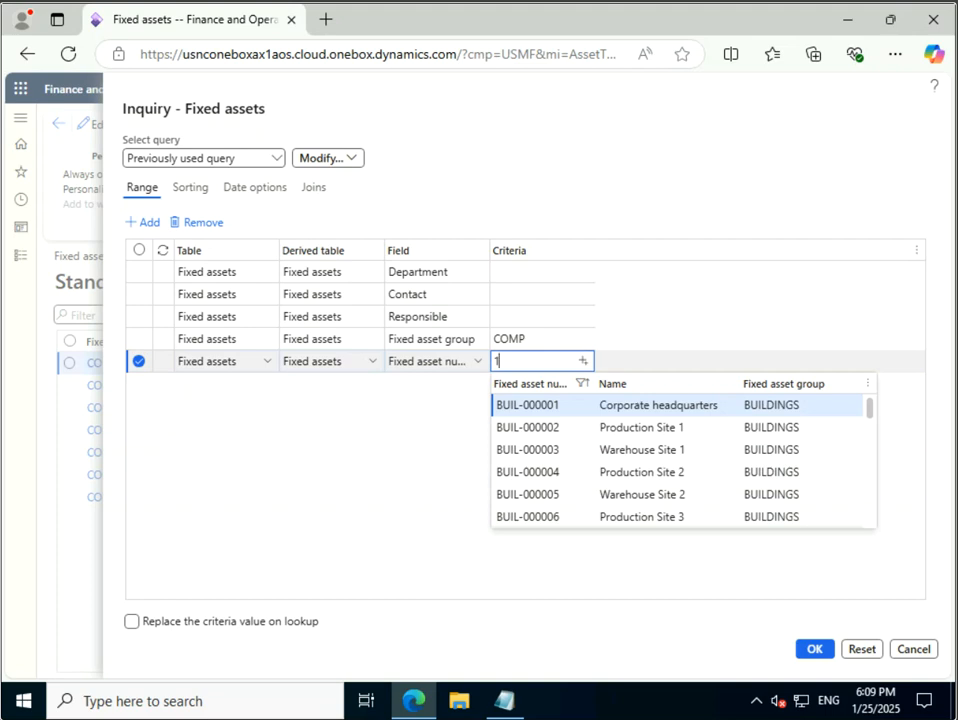
key(Tab)
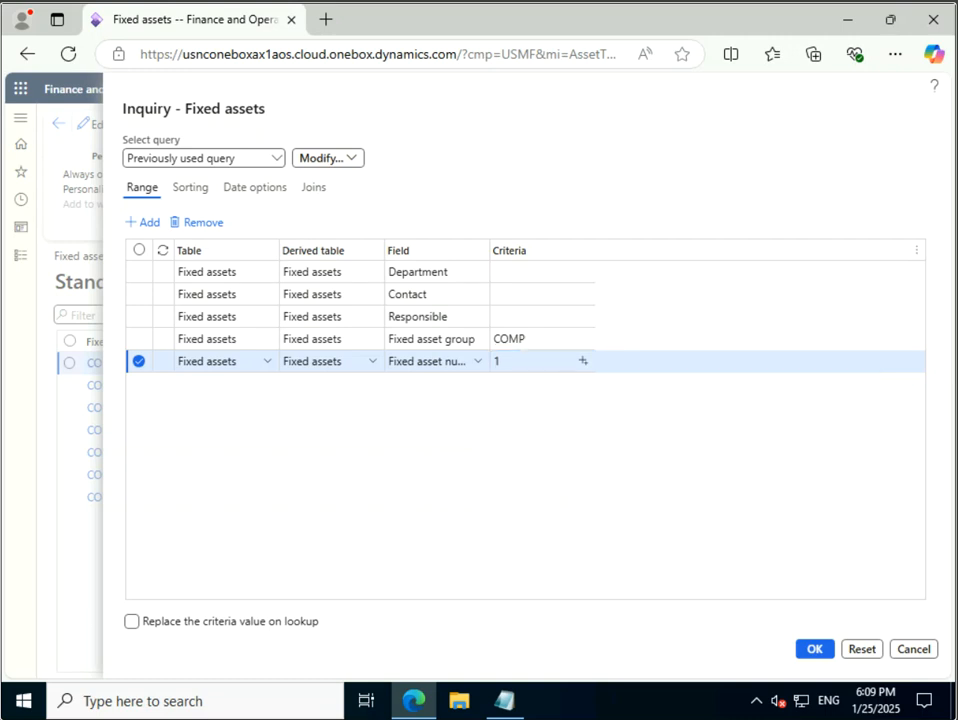
Step: Save the fixed assets filter criteria as a query named "My Query" and apply it to the list
click(328, 158)
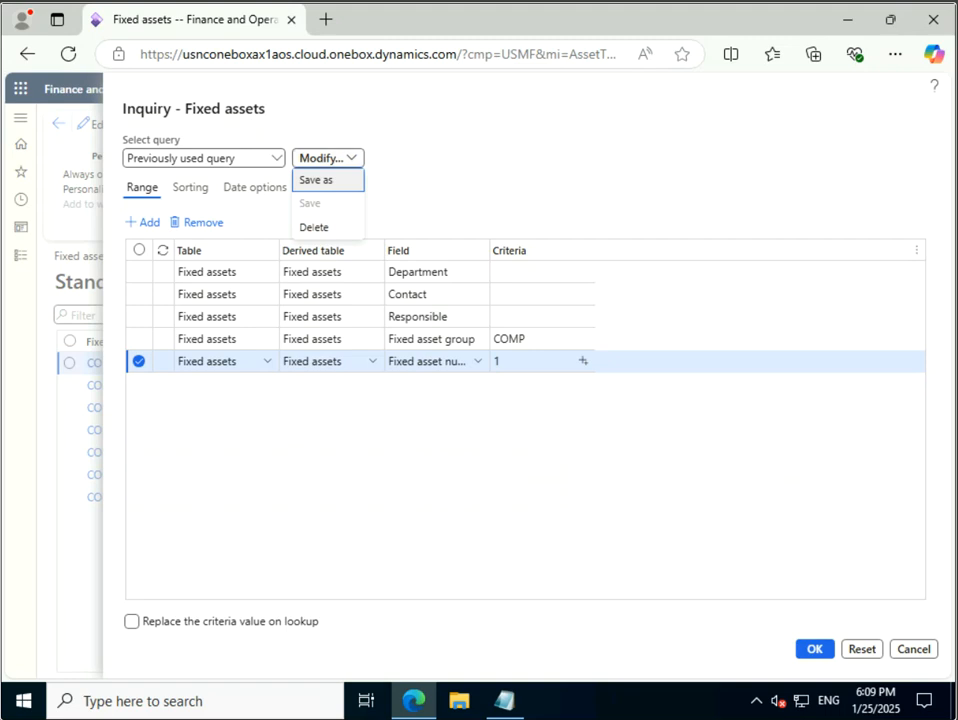
click(328, 180)
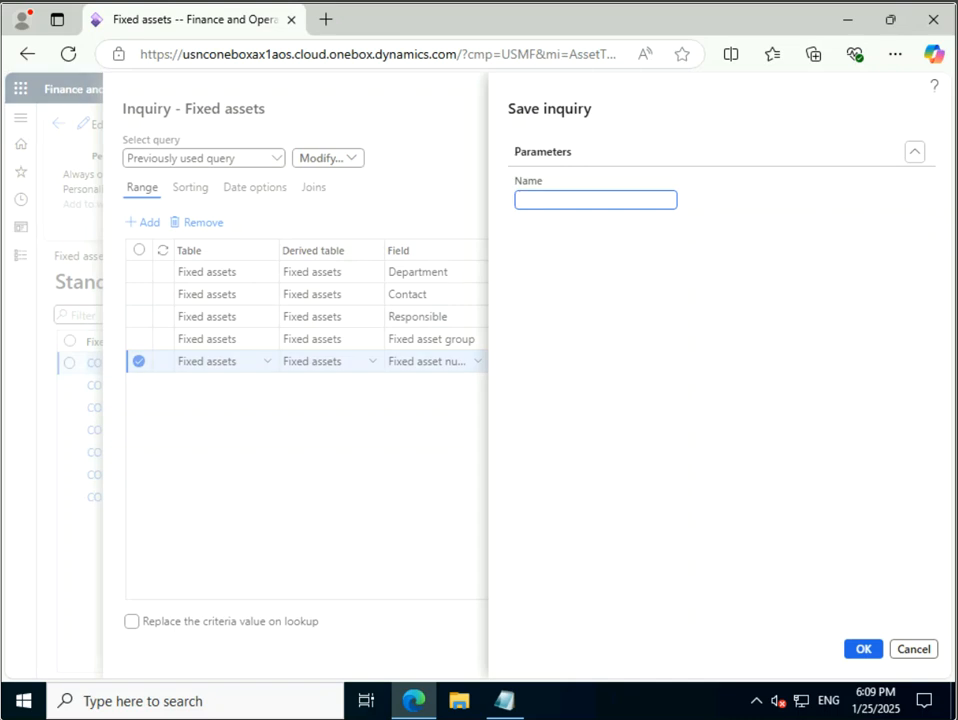
text(My Query)
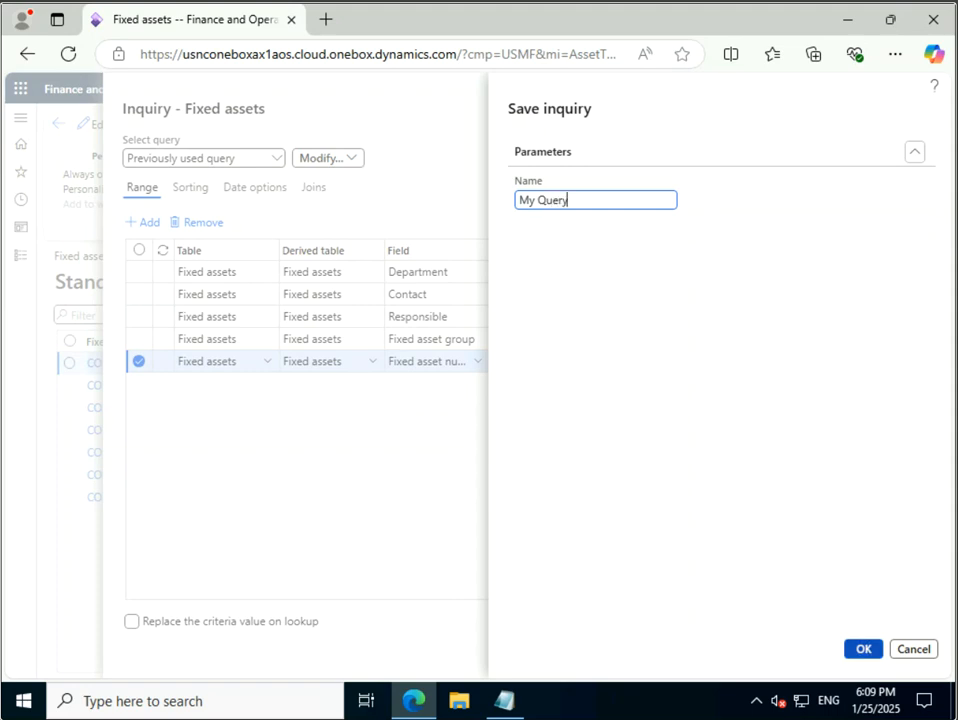
key(Return)
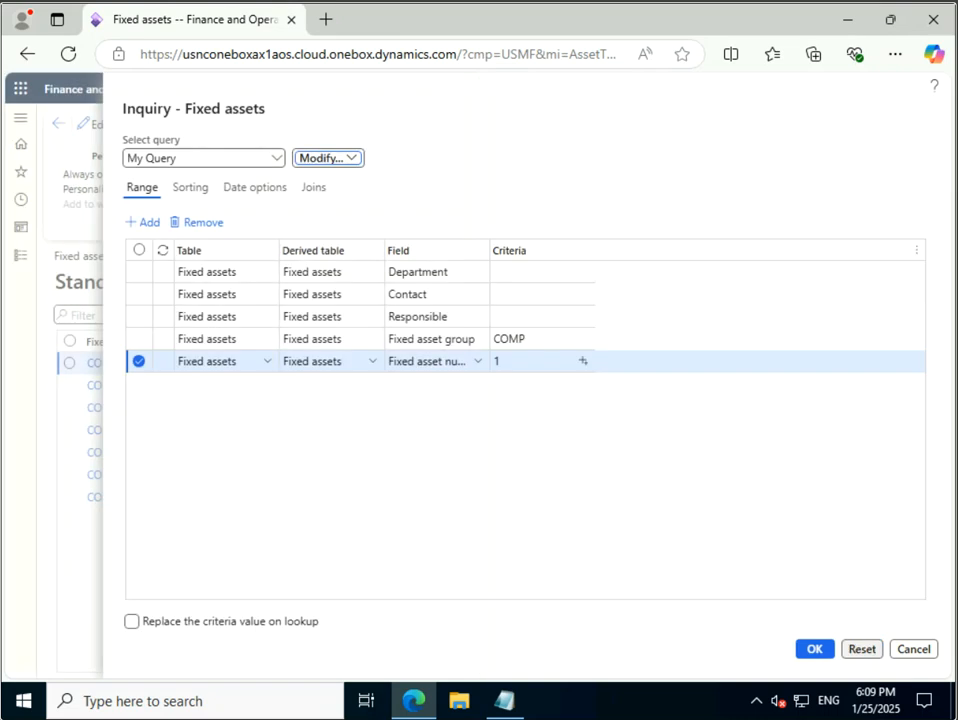
click(814, 649)
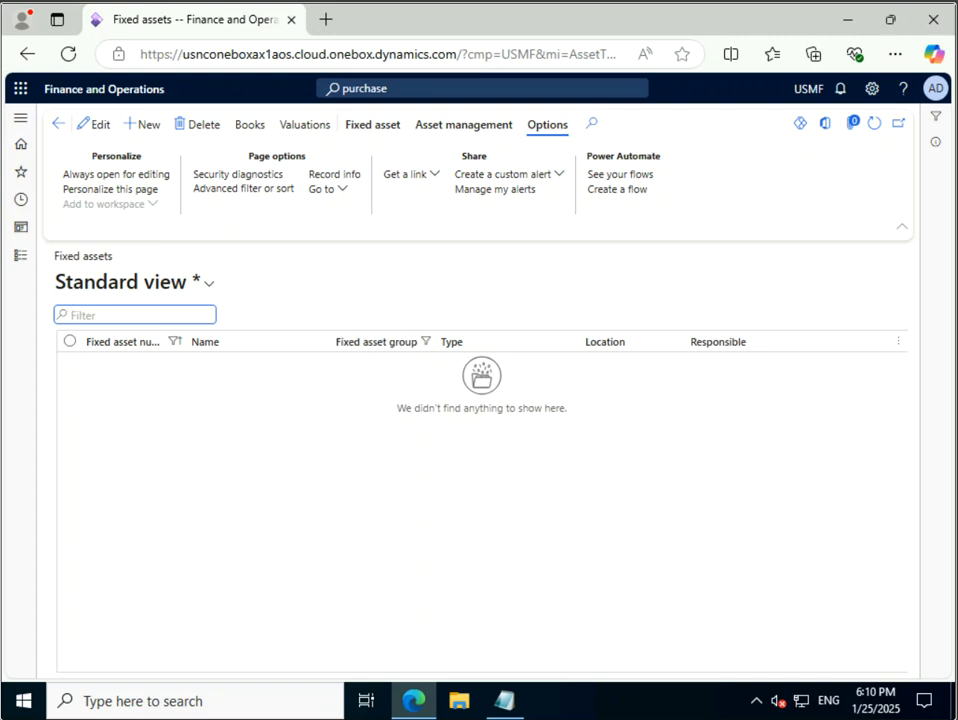
Step: Add asset VEHC-000004 from the lookup to the Fixed asset number criteria in the advanced filter and apply it
click(243, 188)
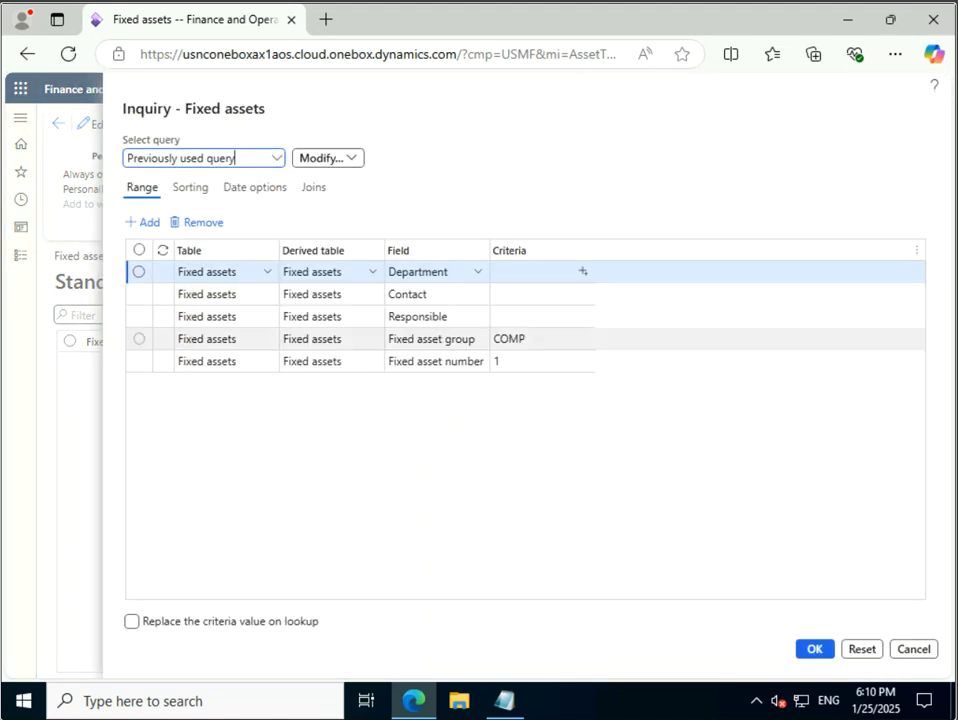
click(532, 361)
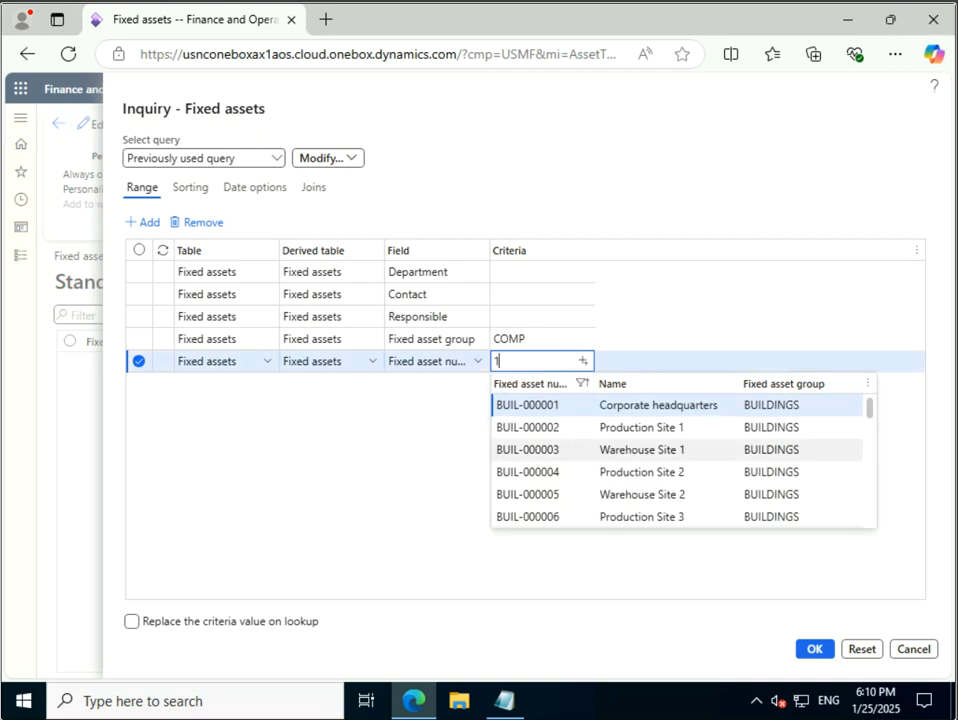
scroll(630, 455, down, 10)
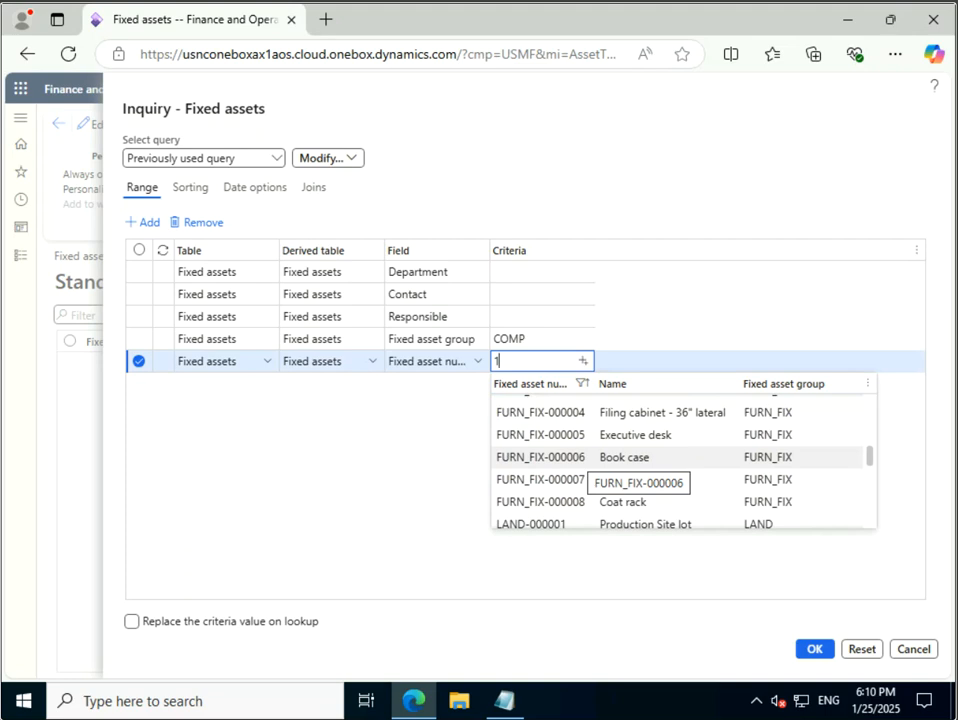
scroll(630, 457, down, 6)
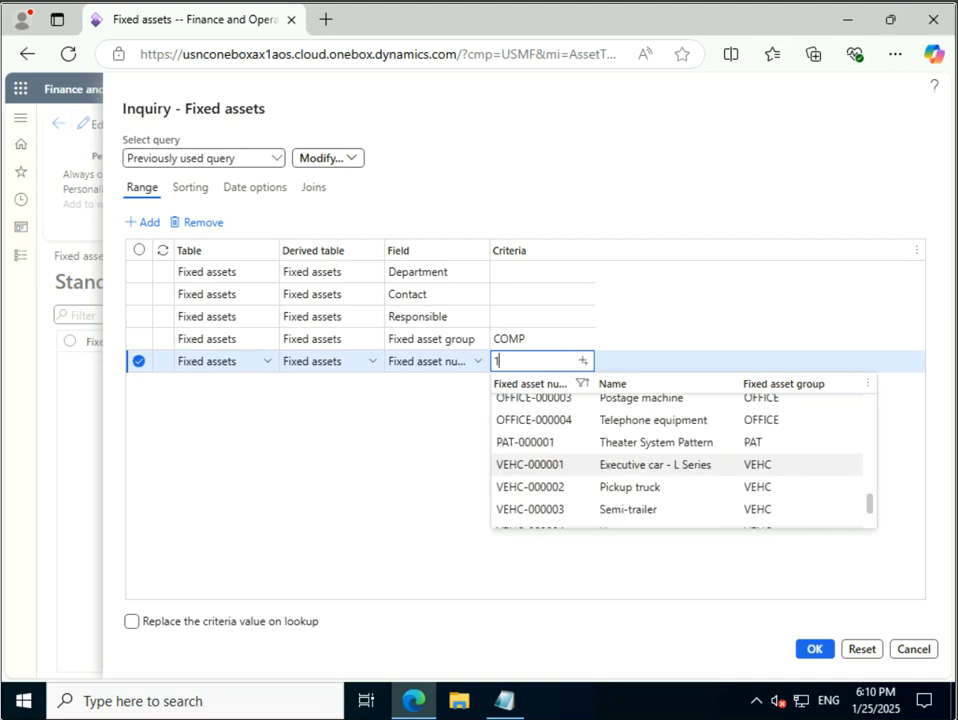
scroll(630, 460, up, 15)
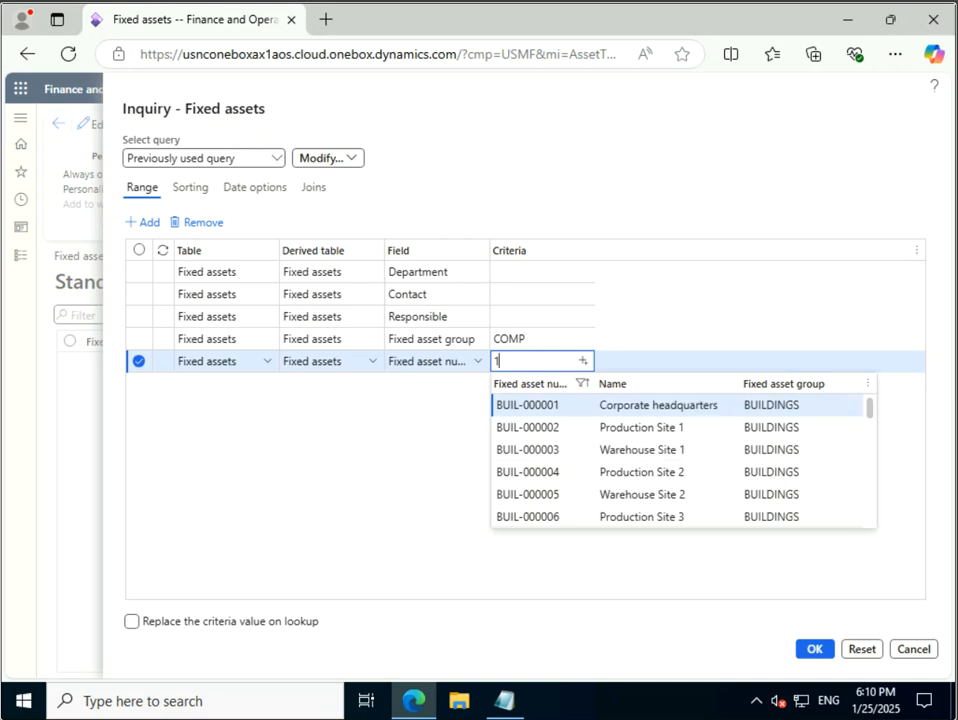
scroll(620, 449, down, 10)
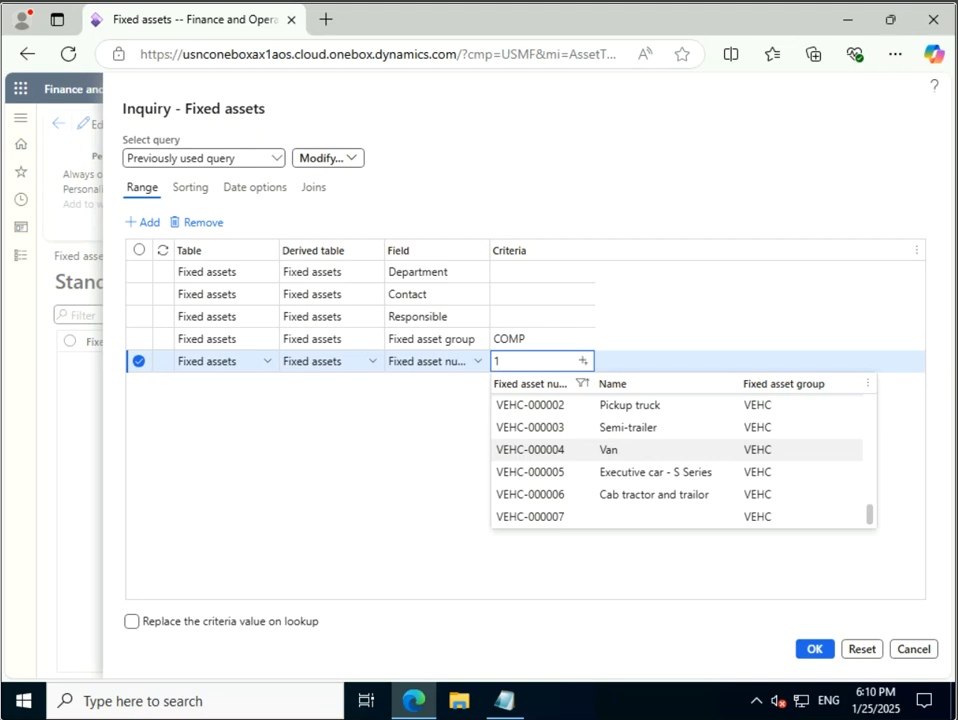
click(565, 452)
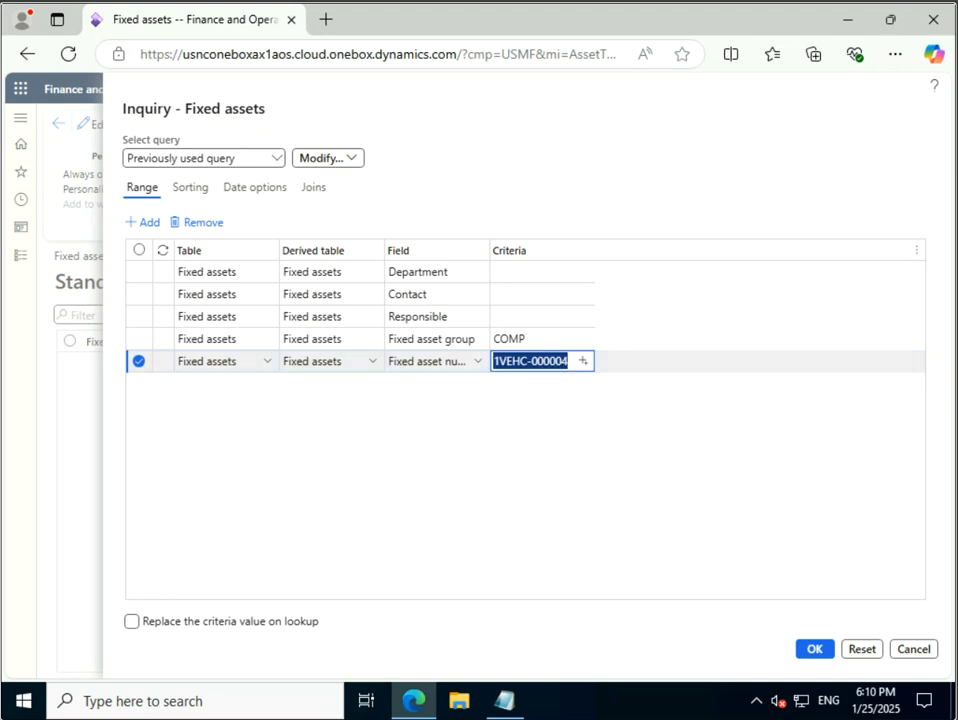
click(327, 157)
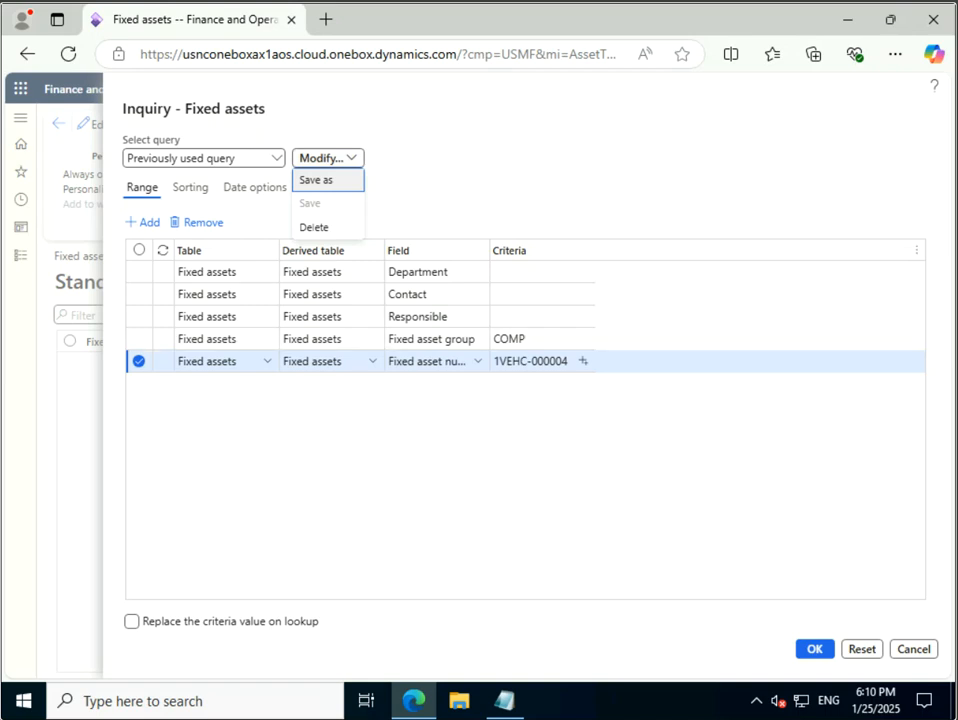
key(Escape)
key(Return)
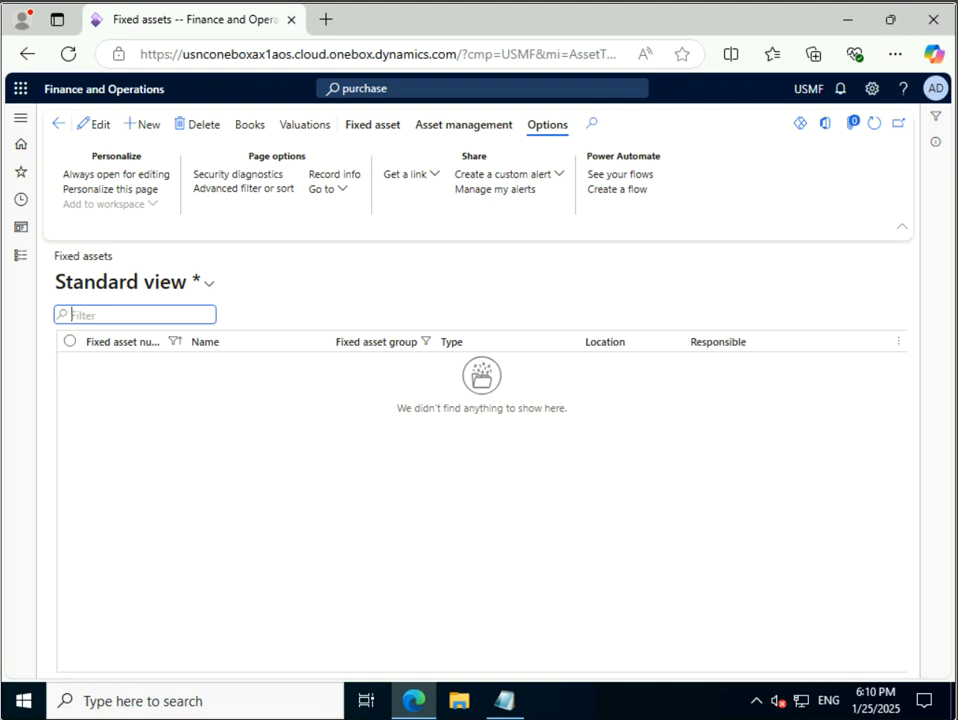
Step: Reset the advanced filter to its default criteria and apply it to the fixed assets list
click(243, 188)
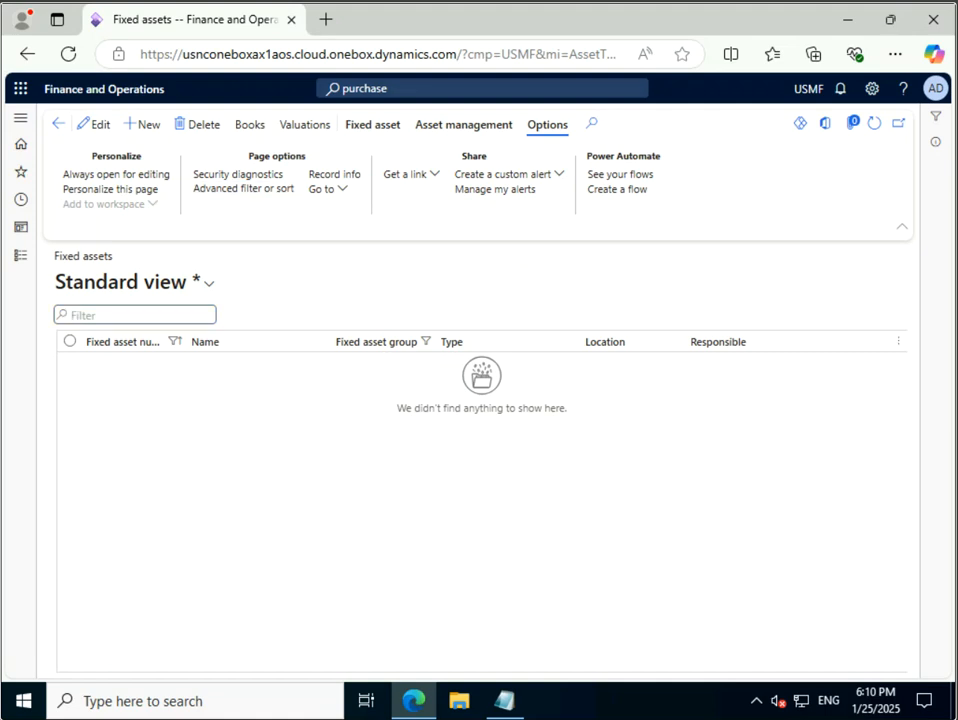
click(222, 293)
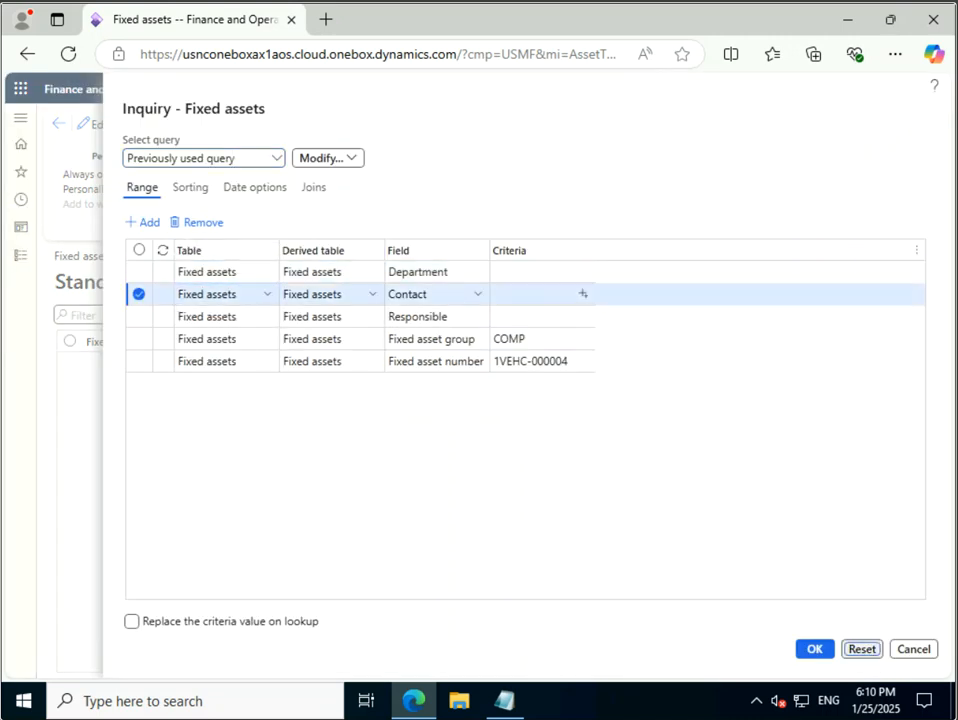
click(862, 648)
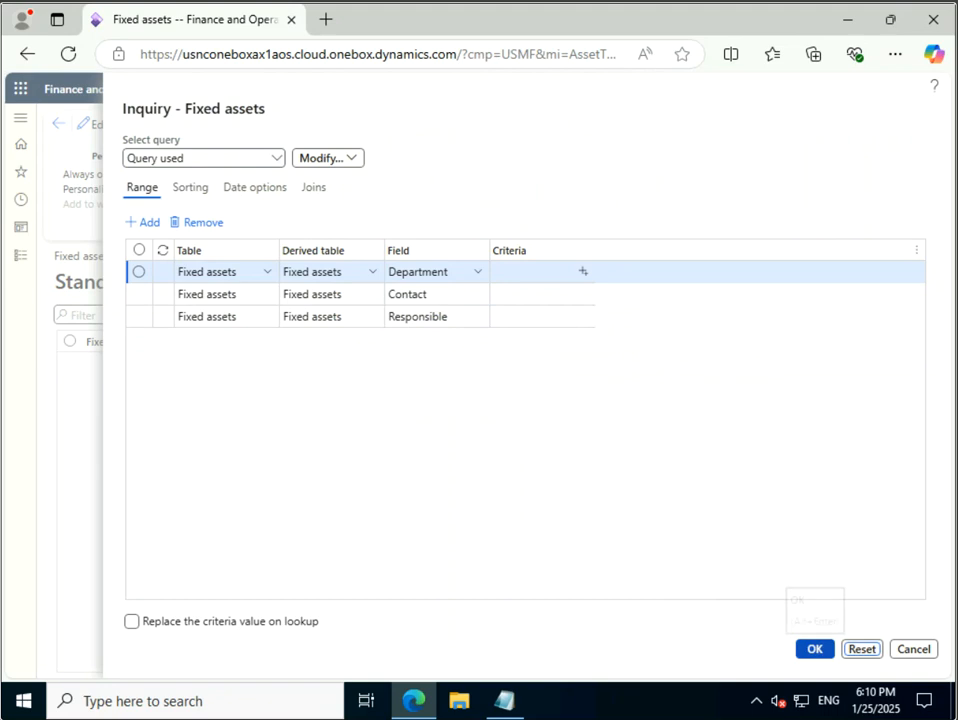
click(815, 648)
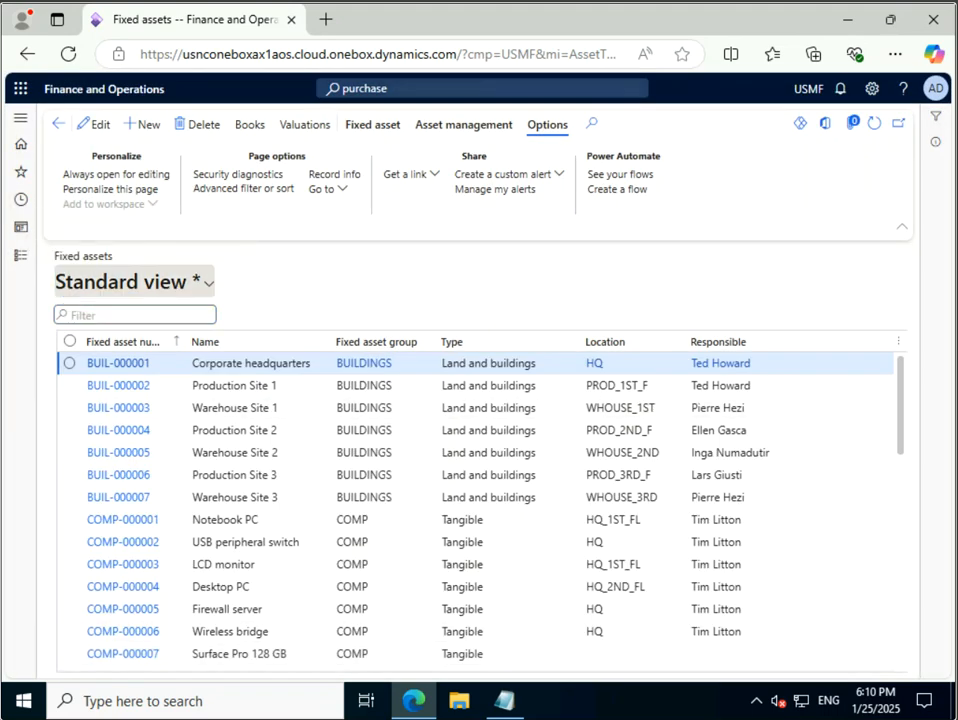
click(133, 282)
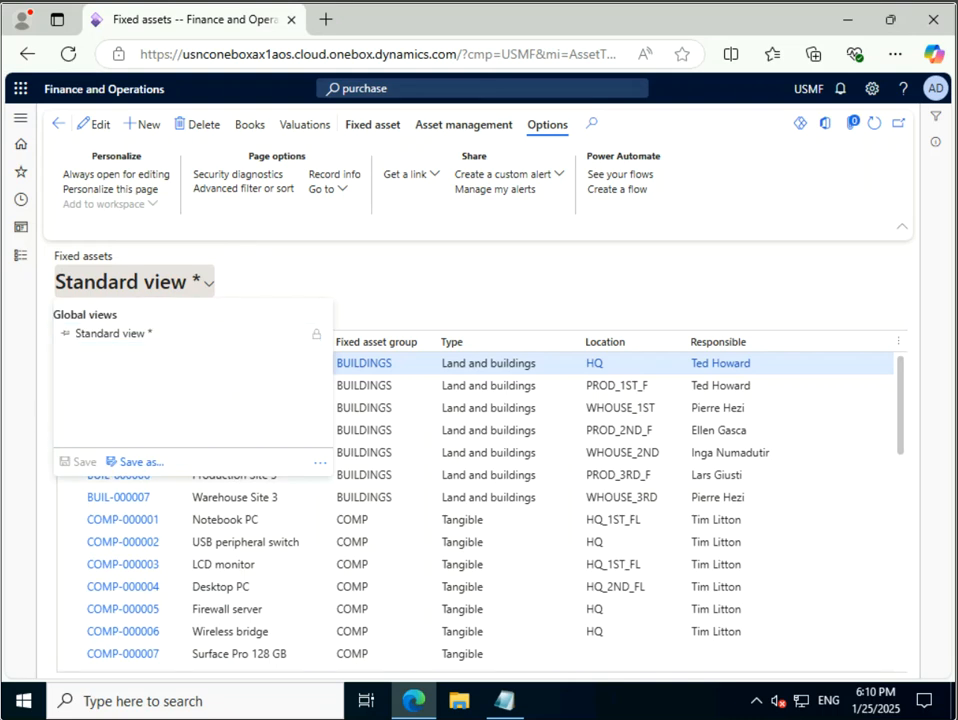
key(Escape)
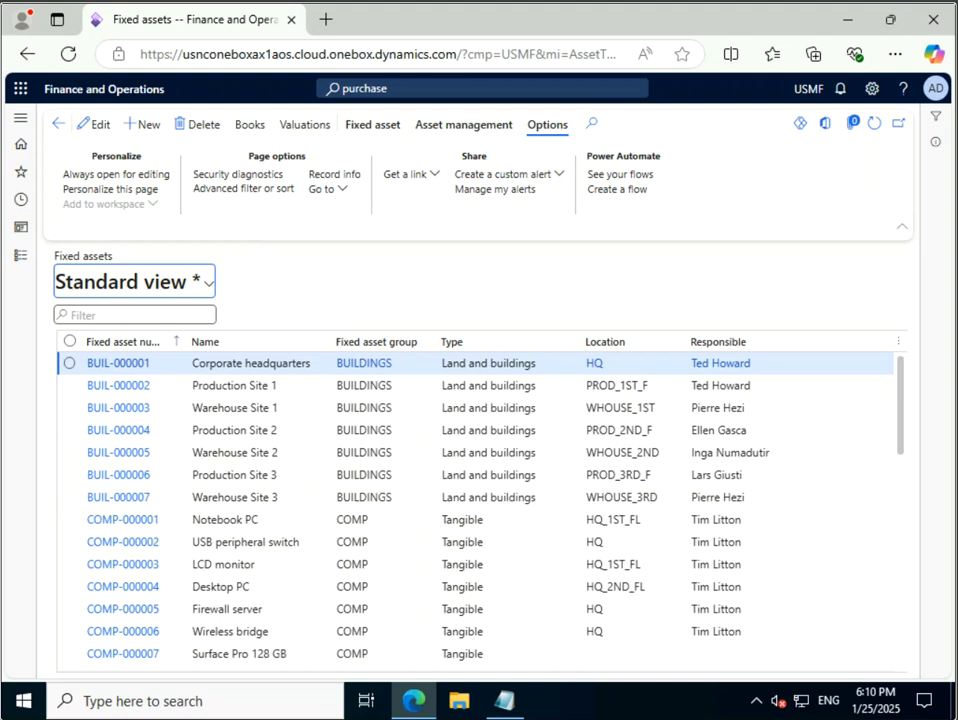
Step: Load the saved query "My Query" in the advanced filter and apply it to the fixed assets list
click(243, 188)
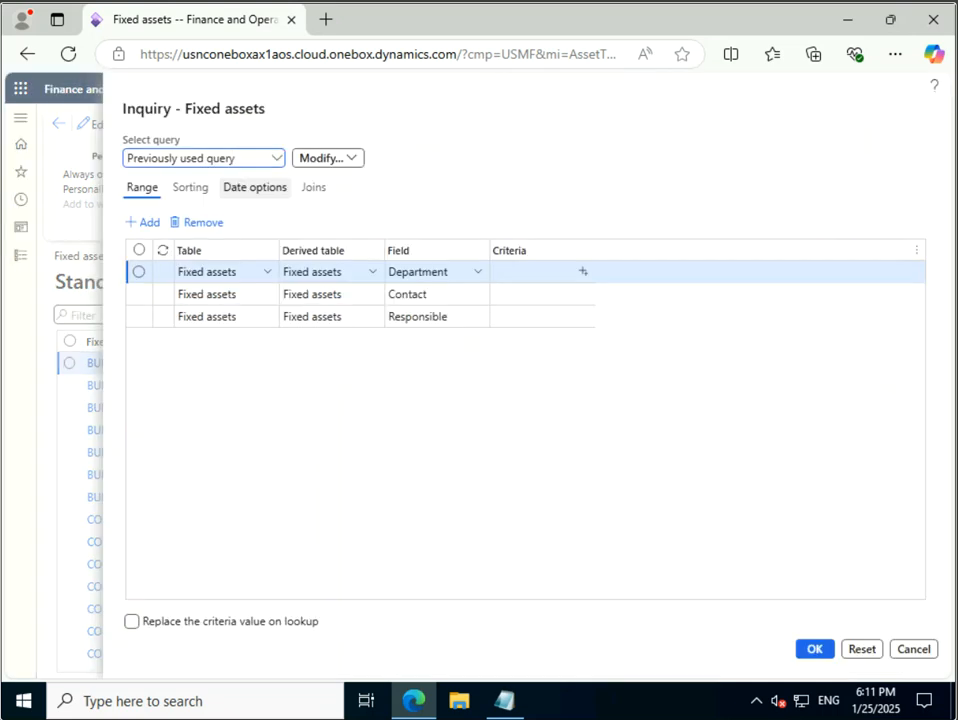
click(235, 158)
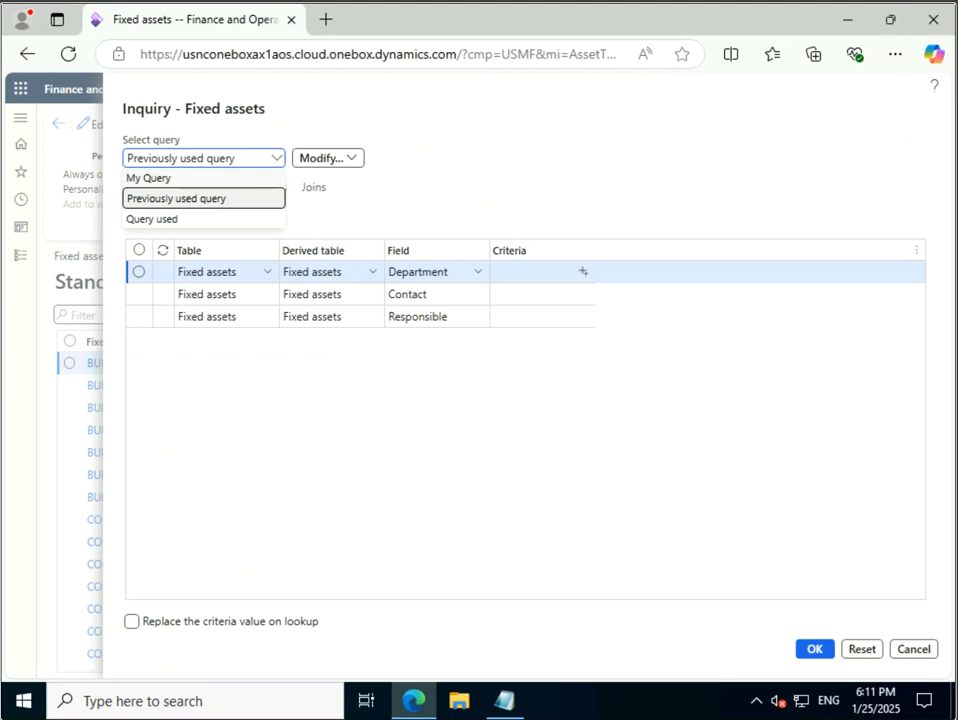
key(Up)
key(Return)
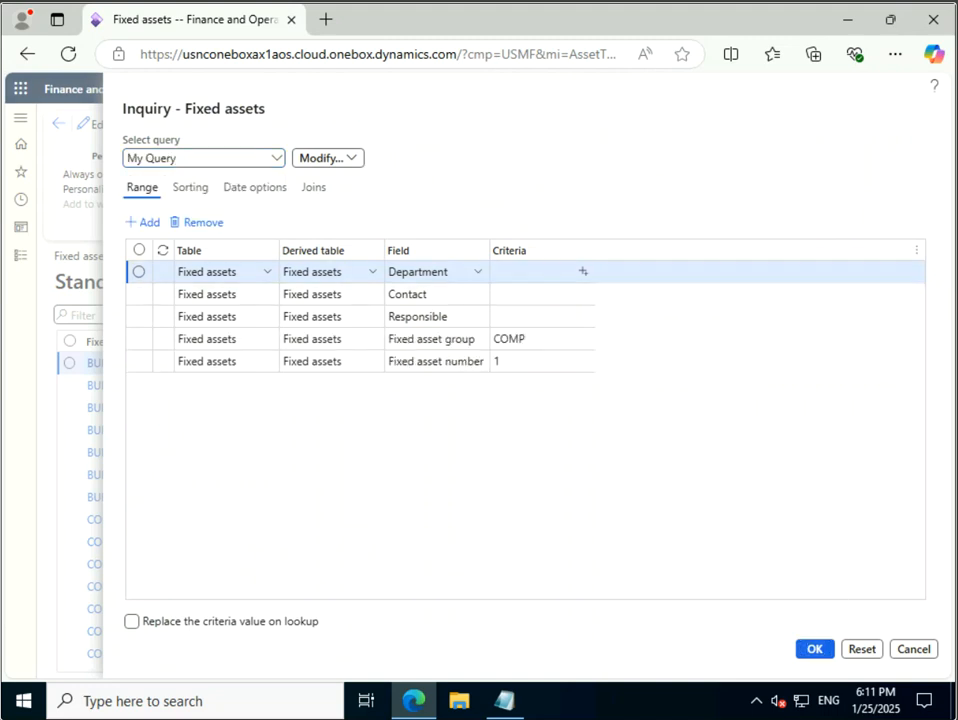
key(Return)
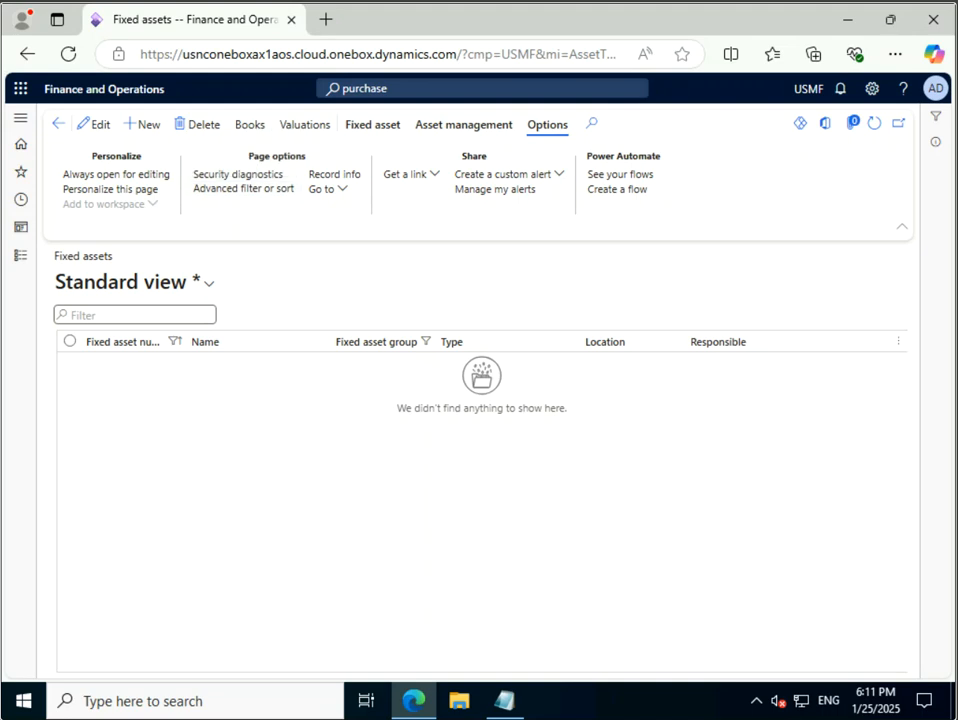
Step: Reopen the advanced filter for the fixed assets list and select the saved query "My Query"
key(Return)
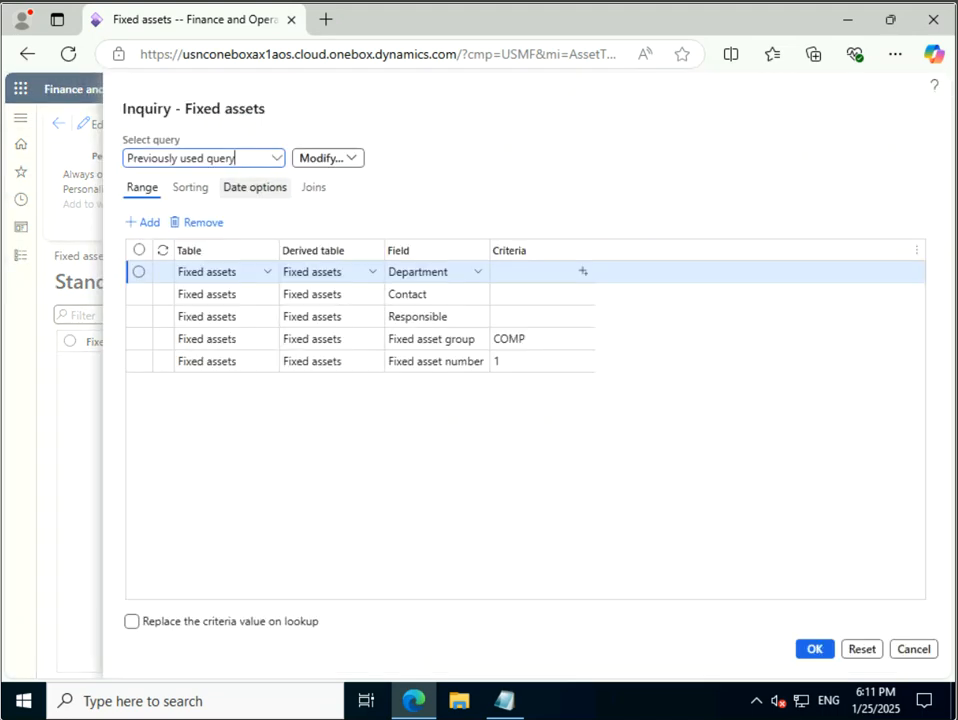
click(235, 158)
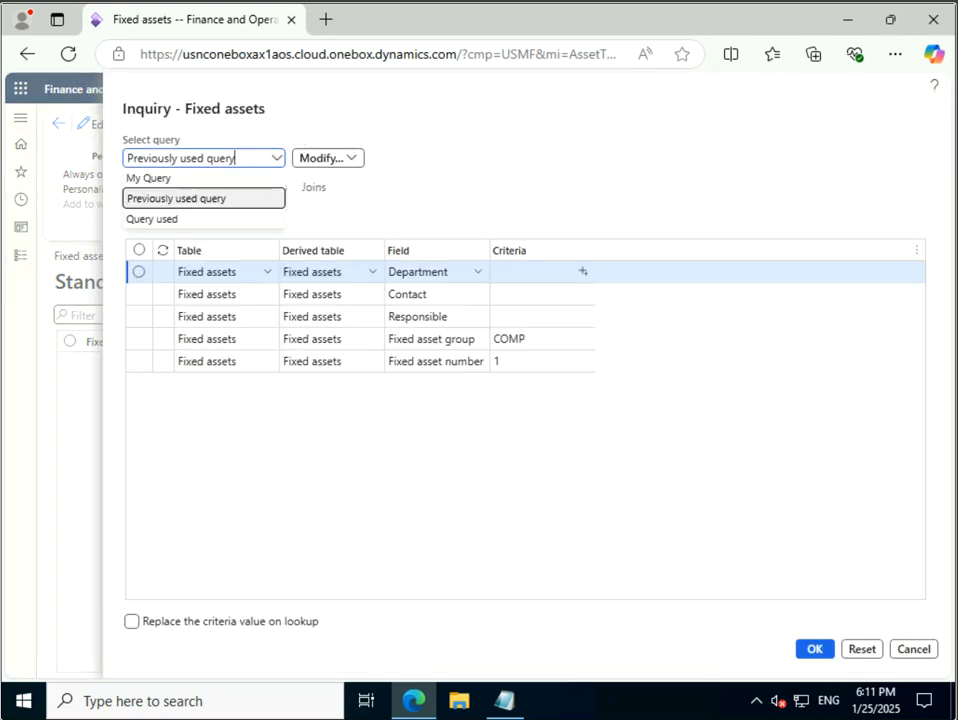
key(Up)
key(Return)
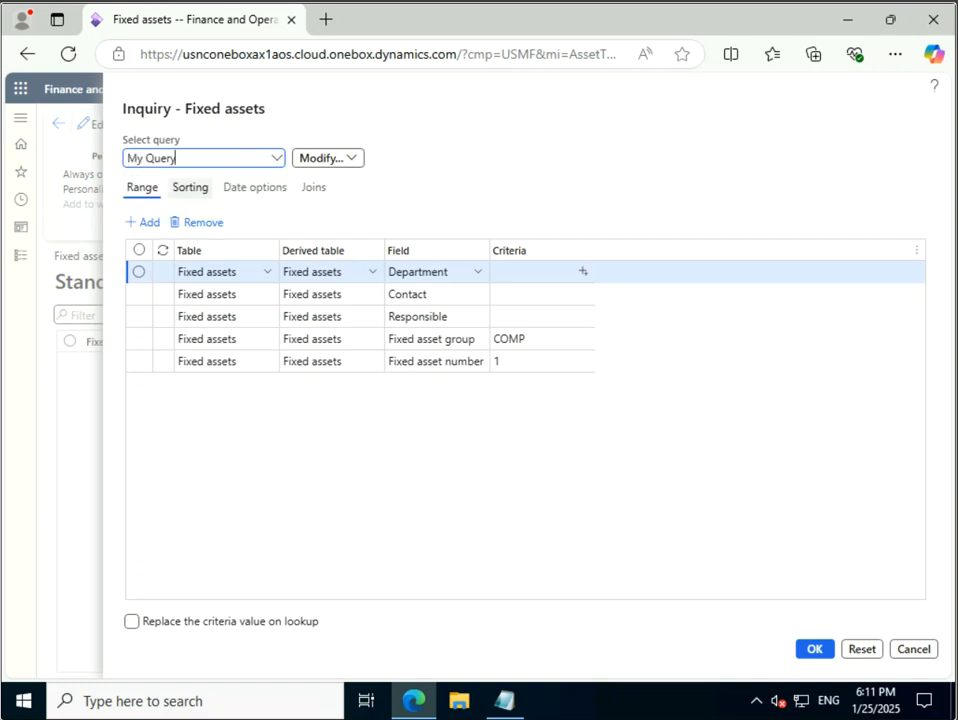
Step: Replace the Fixed asset number criteria in "My Query" with asset BUIL-000002 from the lookup
click(540, 361)
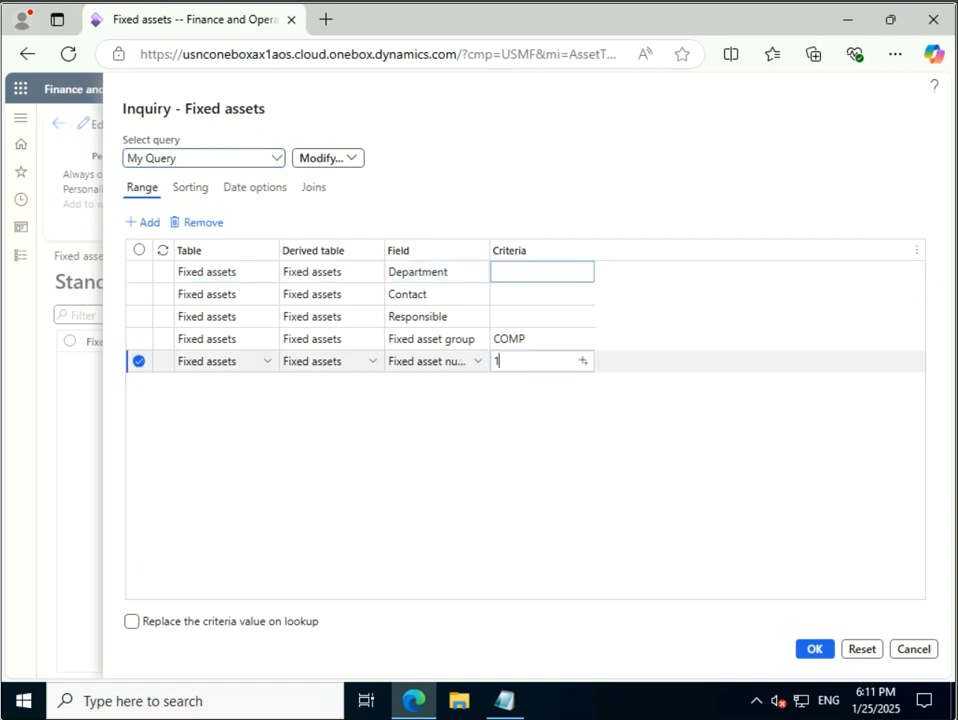
key(BackSpace)
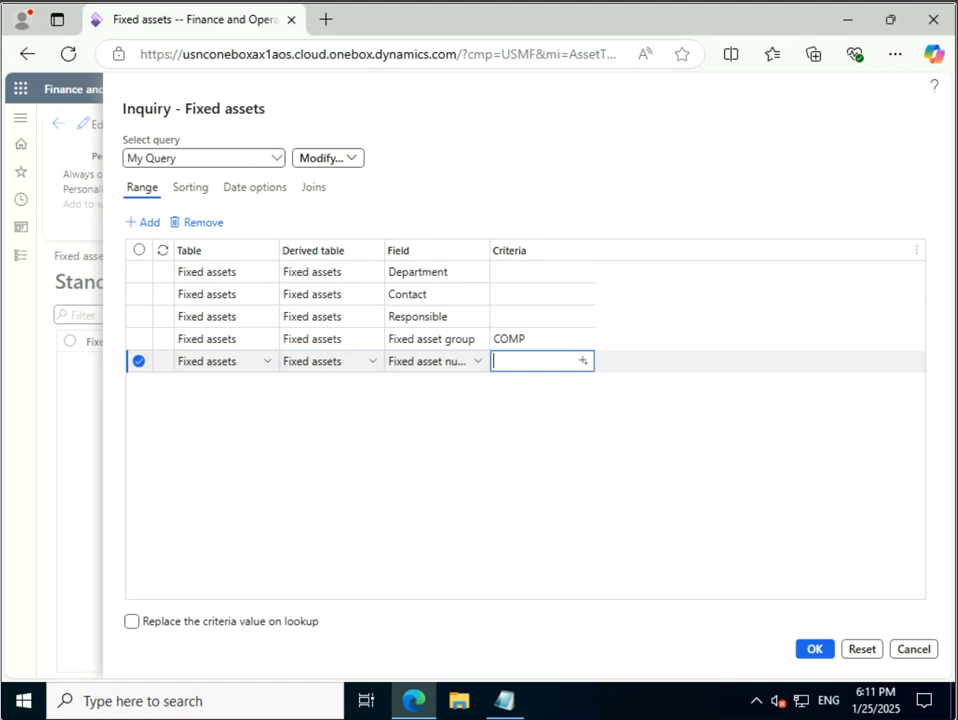
click(582, 361)
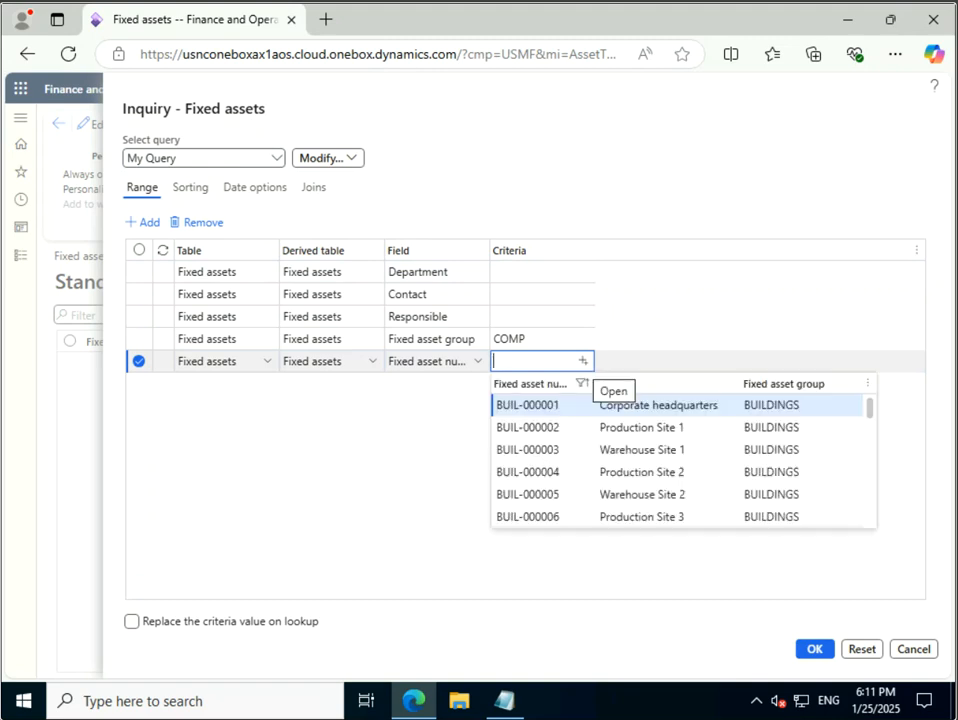
click(582, 361)
click(582, 361)
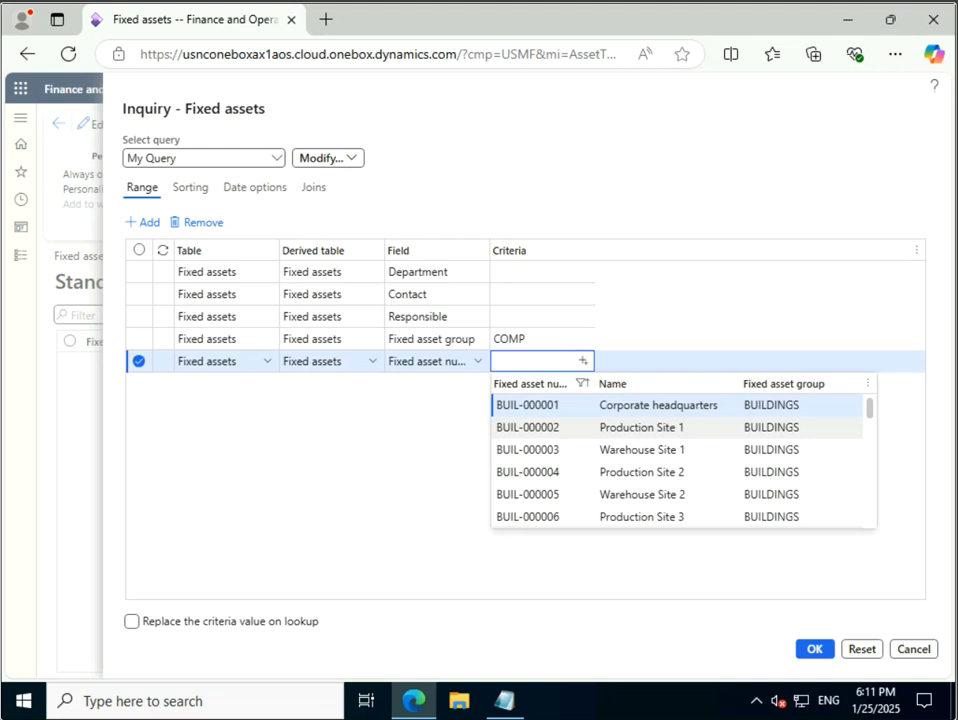
click(640, 427)
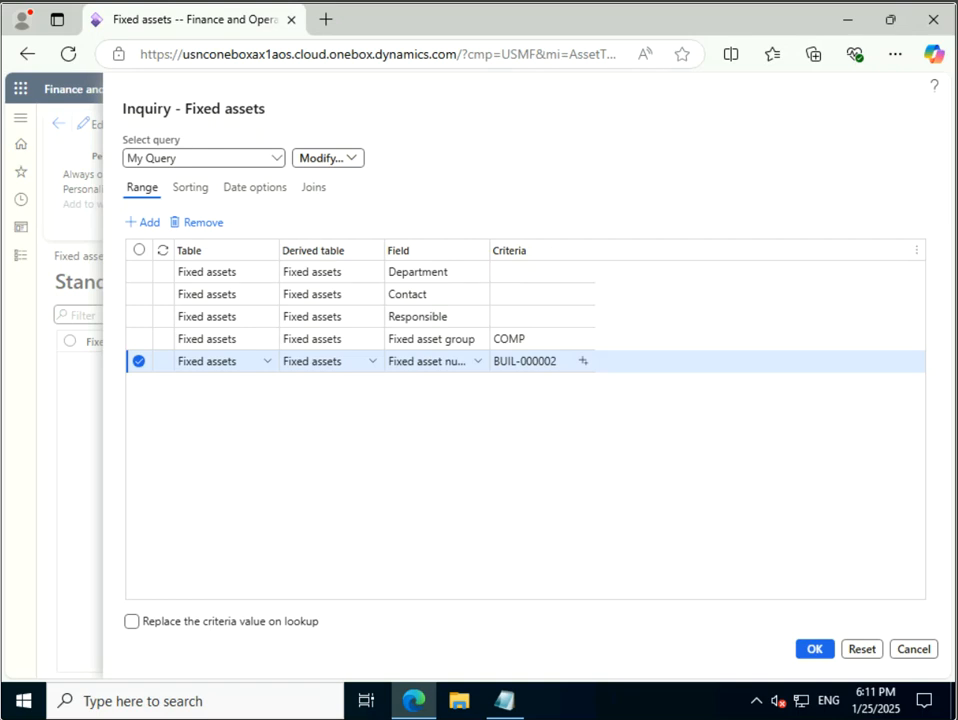
key(Return)
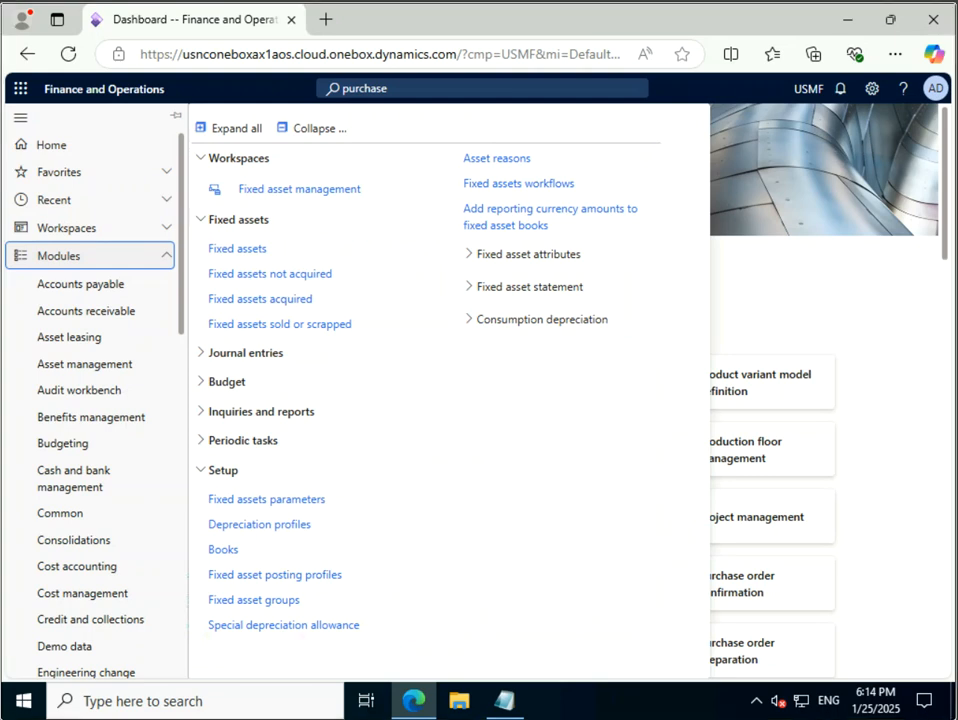
Step: Browse the list of modules and open the Fixed assets list page of the Fixed assets module
mouse_move(413, 700)
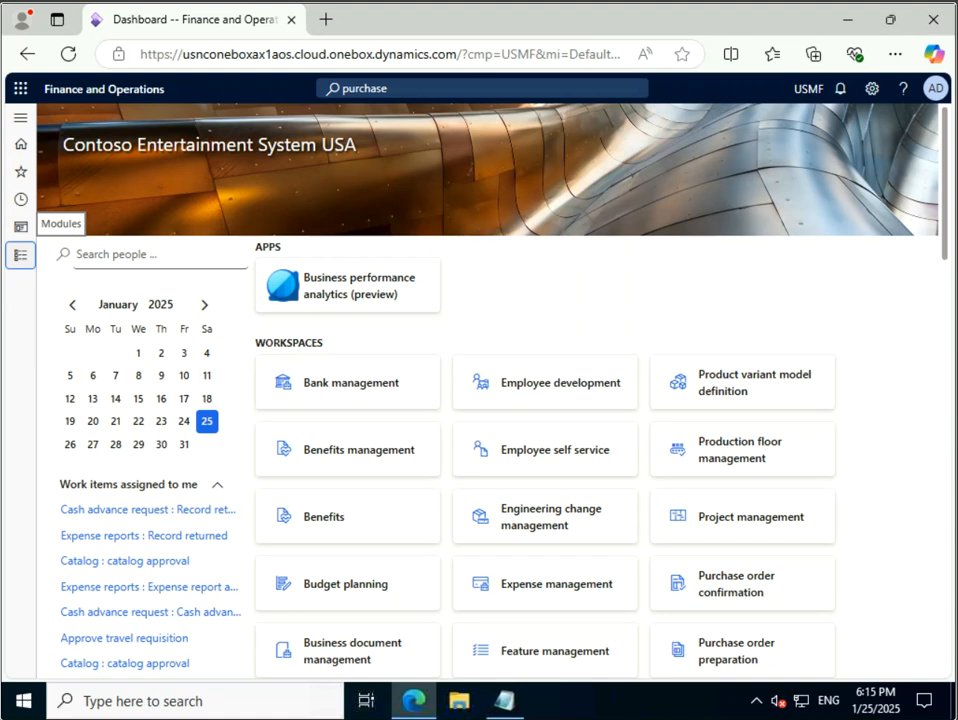
click(20, 255)
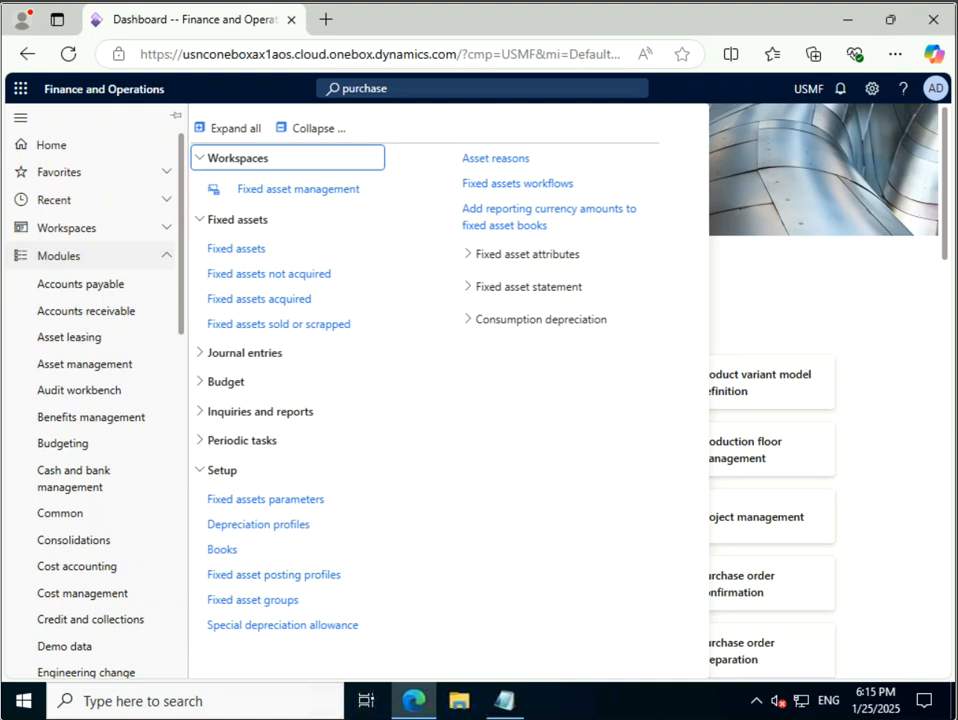
scroll(90, 450, down, 6)
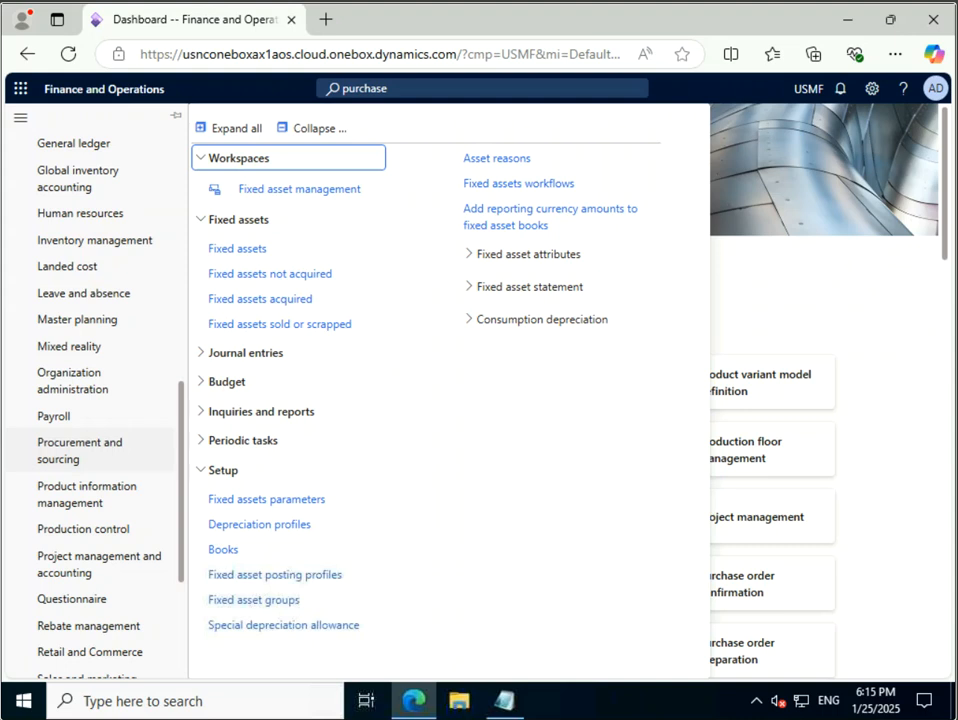
scroll(90, 450, down, 5)
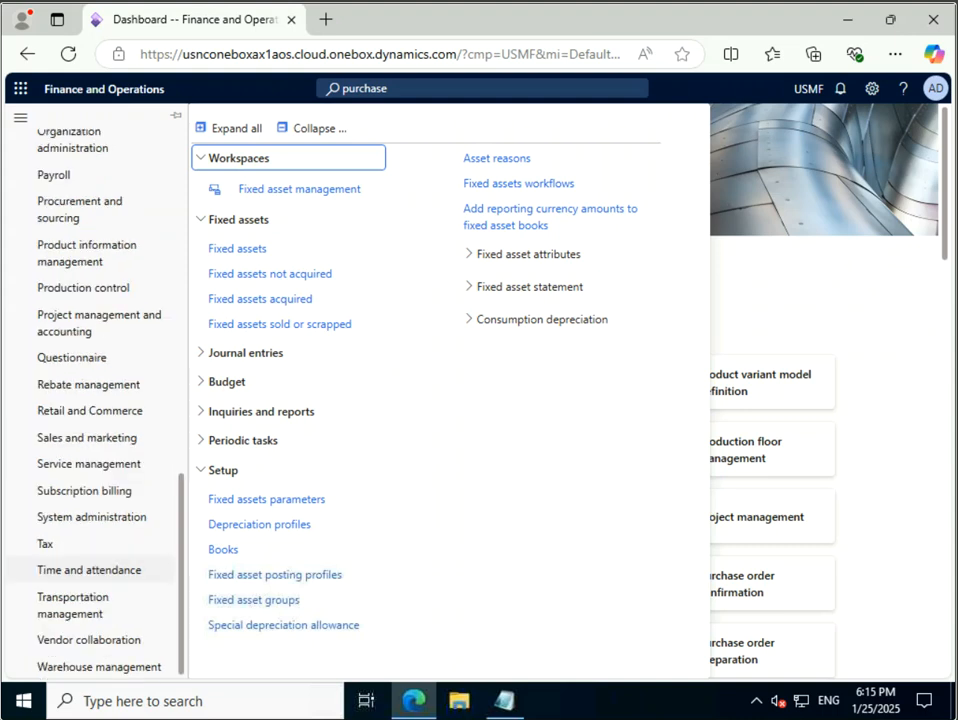
scroll(90, 569, up, 4)
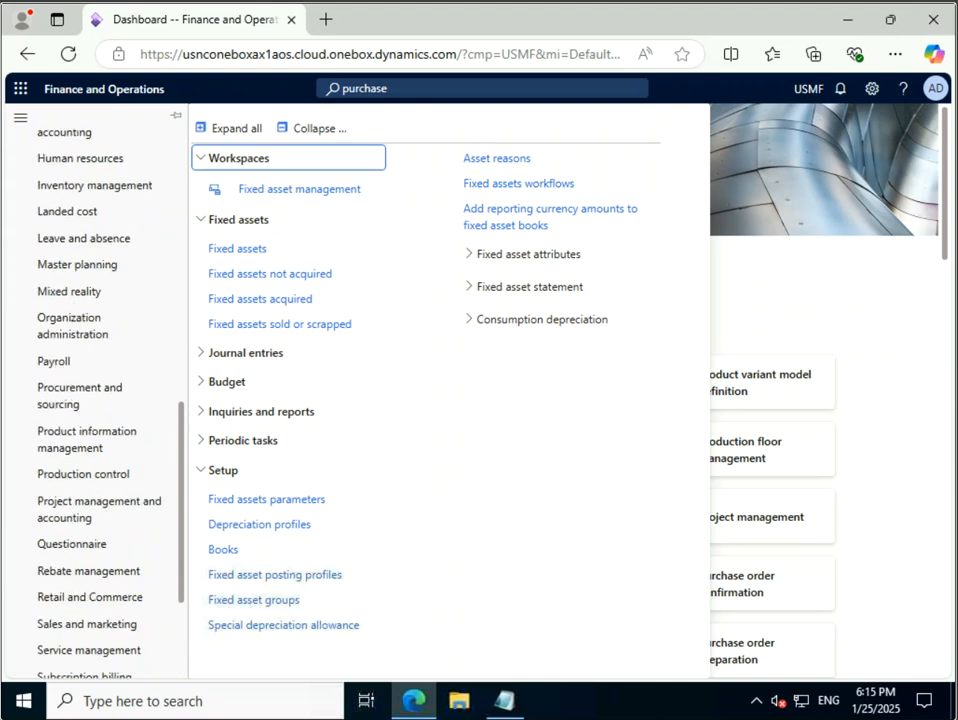
scroll(90, 570, up, 8)
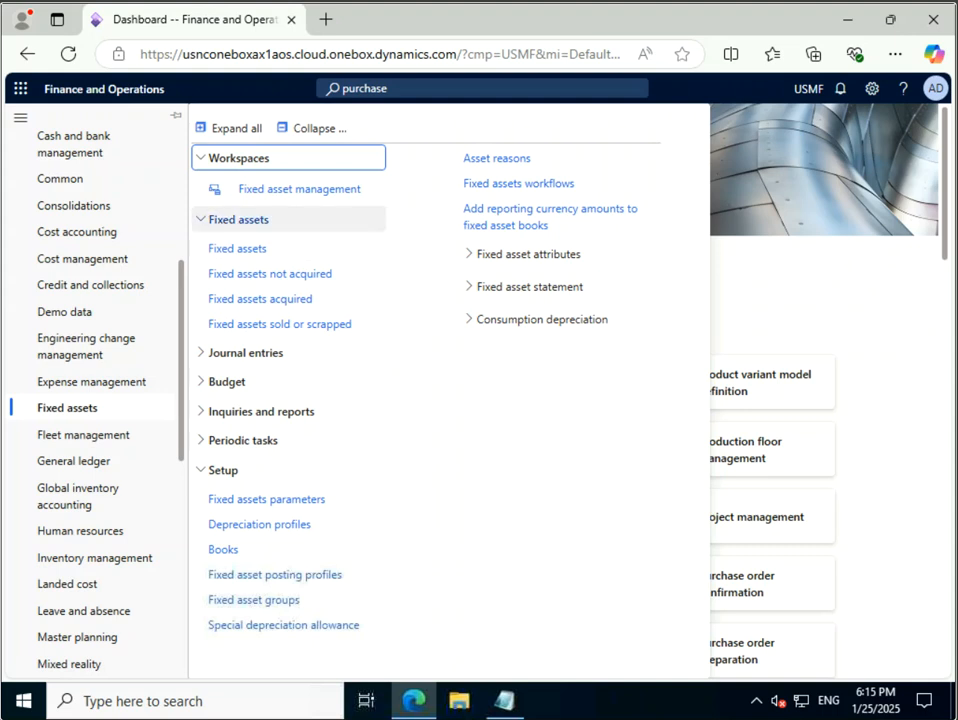
click(237, 248)
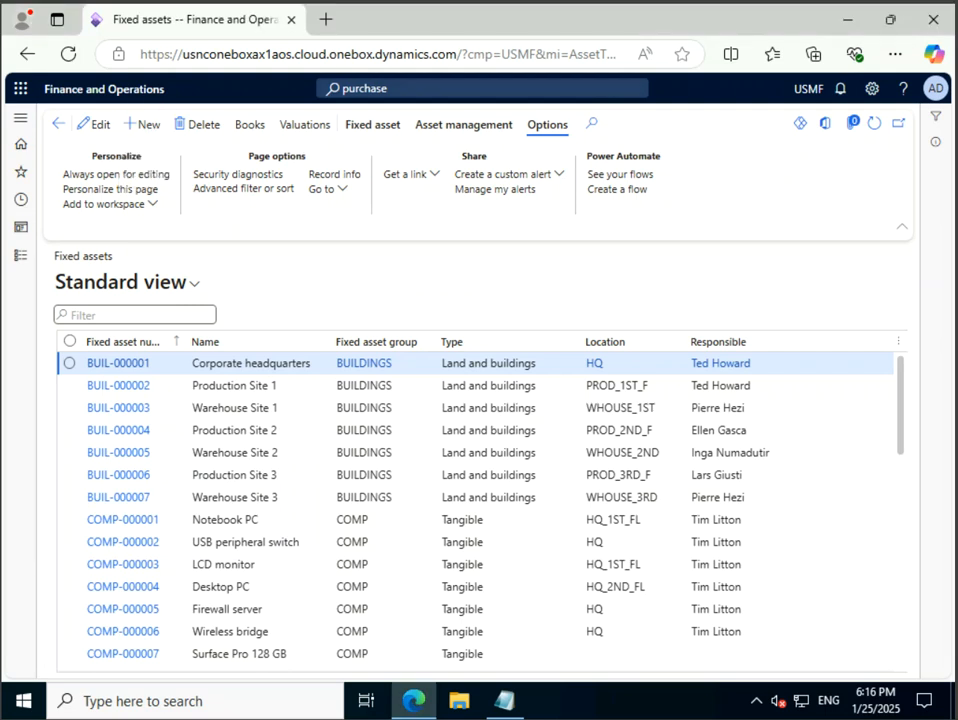
Step: Create a new fixed asset in the COMP group with the name "Corporate Laptop" and the search name "laptop"
click(142, 124)
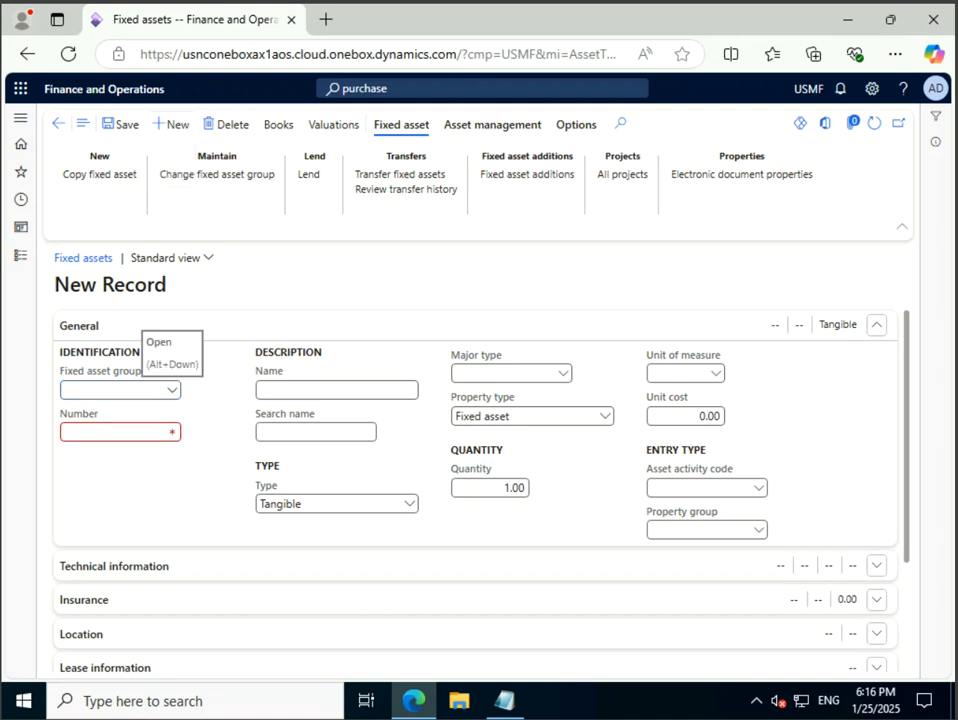
key(alt+Down)
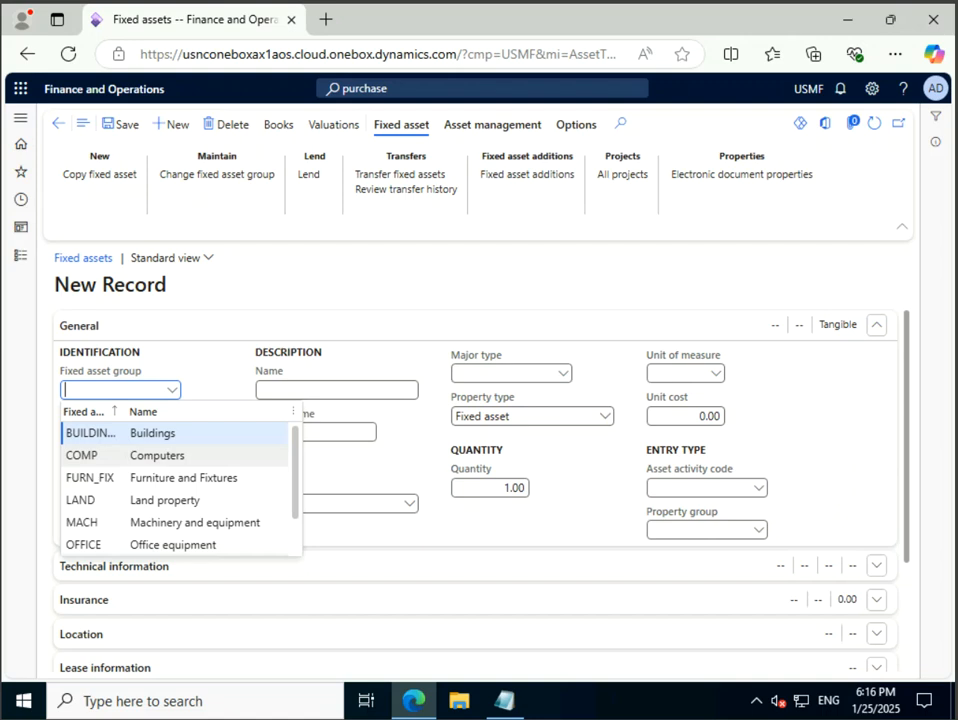
click(157, 455)
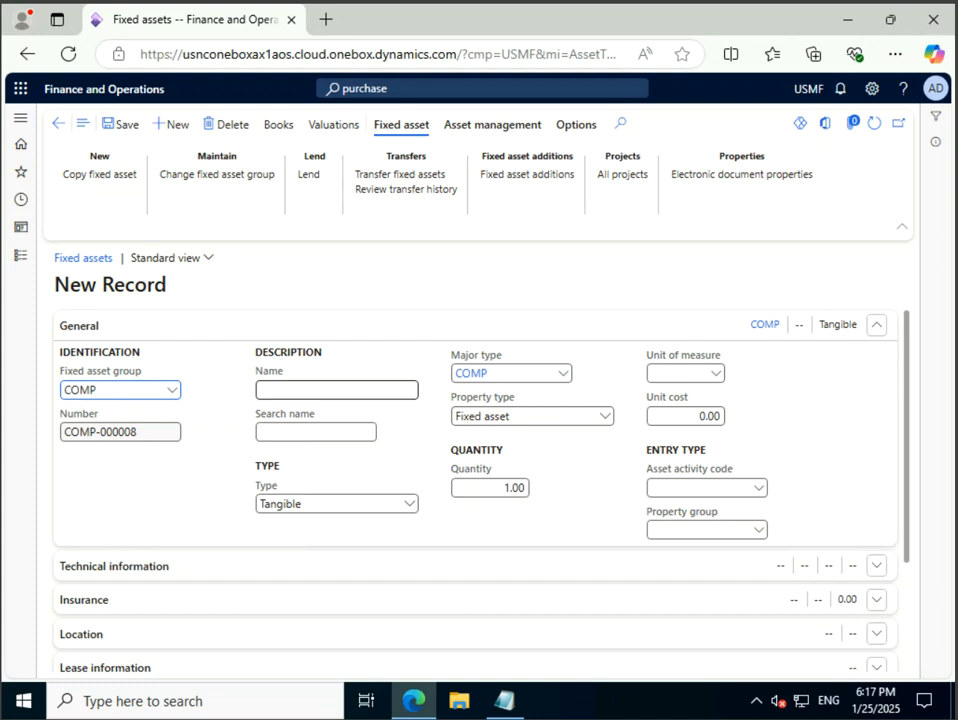
click(336, 390)
text(Corporate )
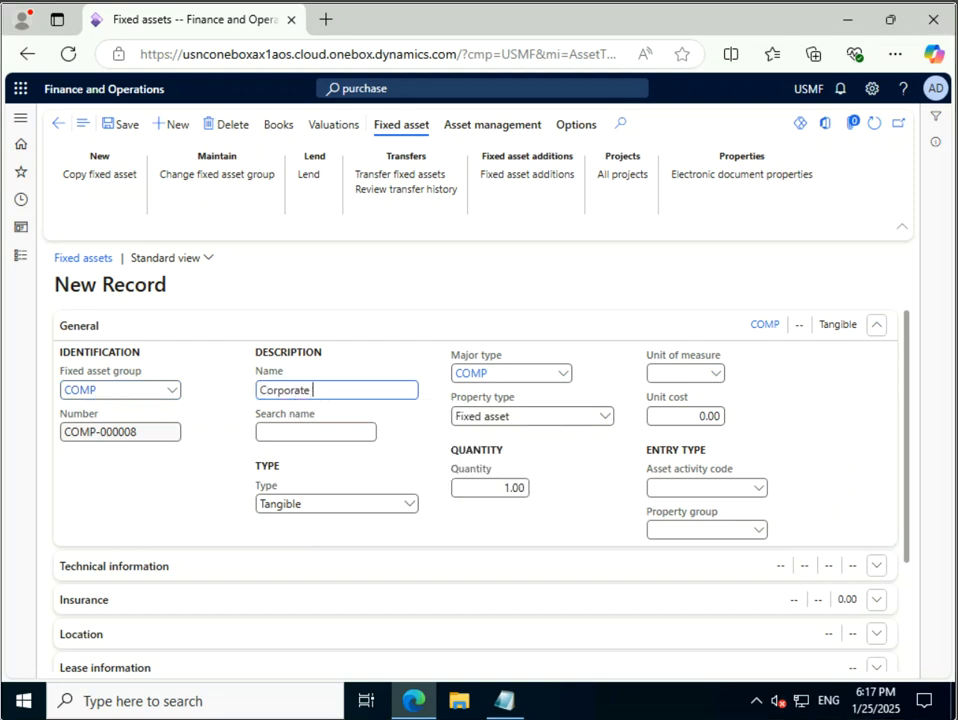
text(Laptop)
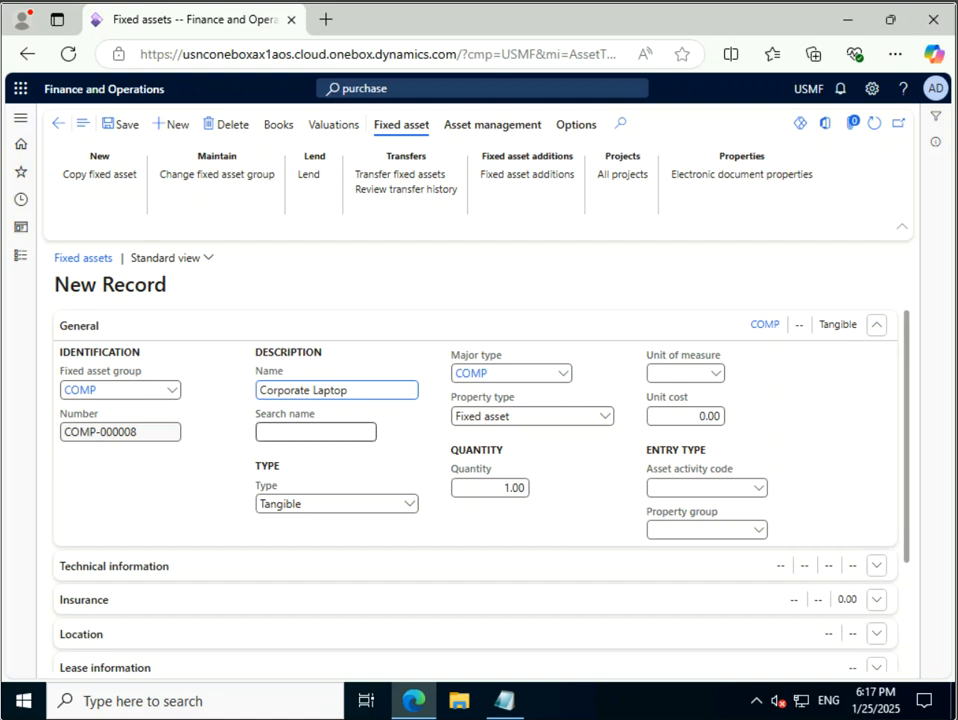
click(300, 432)
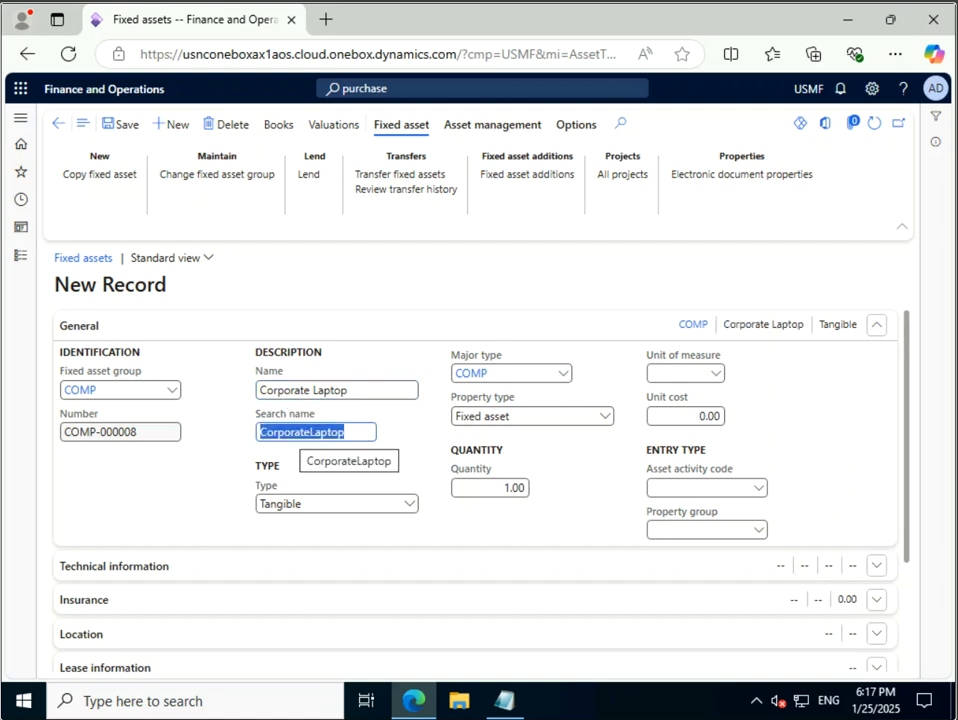
text(laptop)
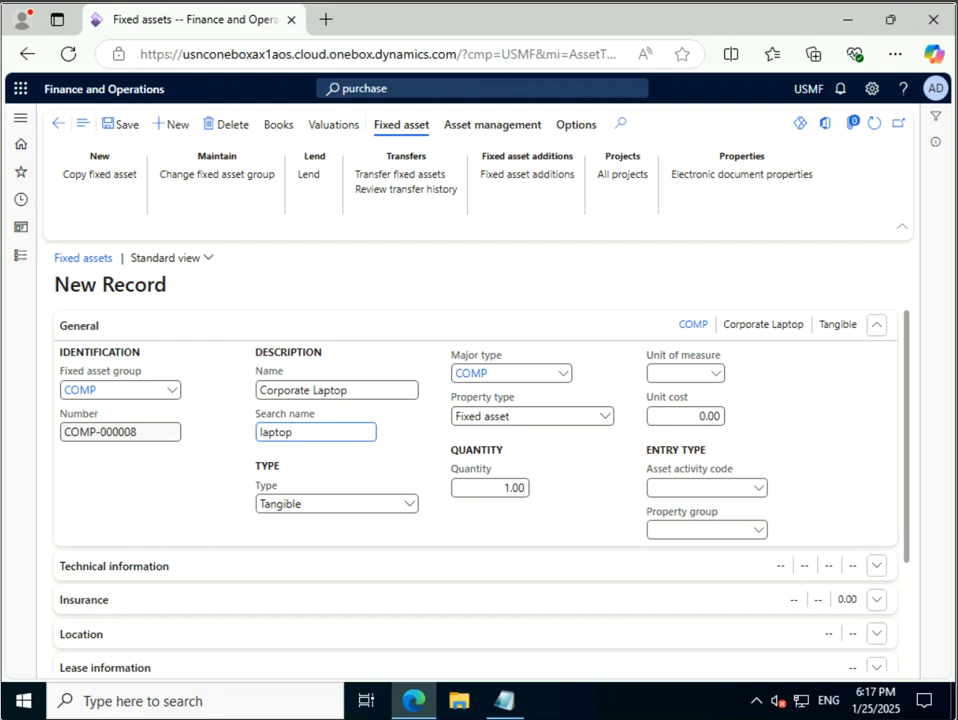
Step: Fill in the asset's technical information with make Lenovo, model Thinkpad E16 and model year 2025
click(115, 566)
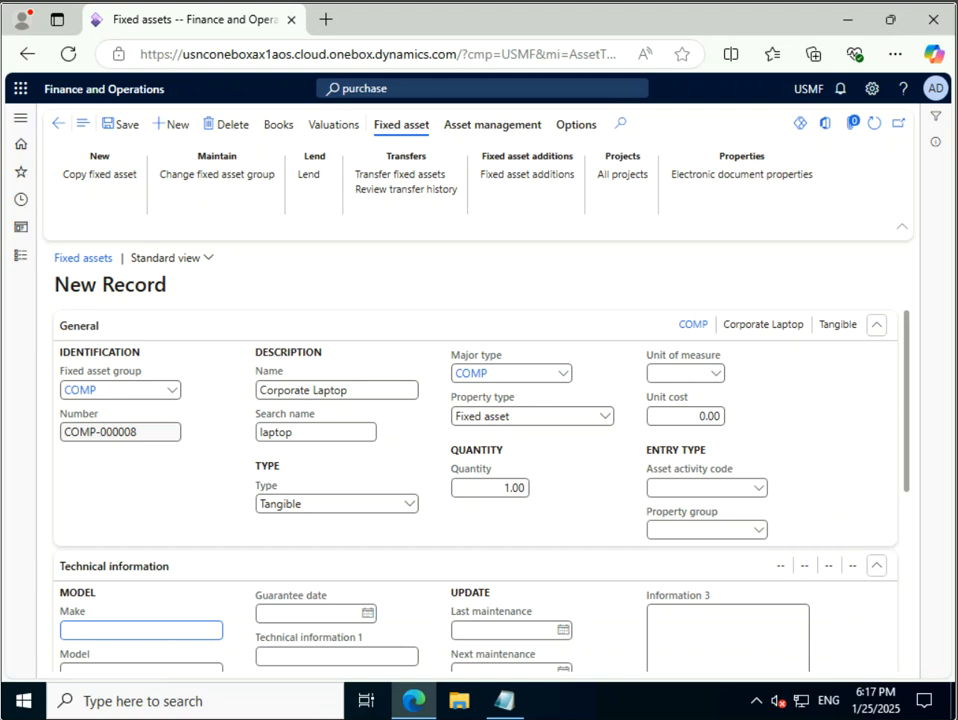
scroll(475, 450, down, 3)
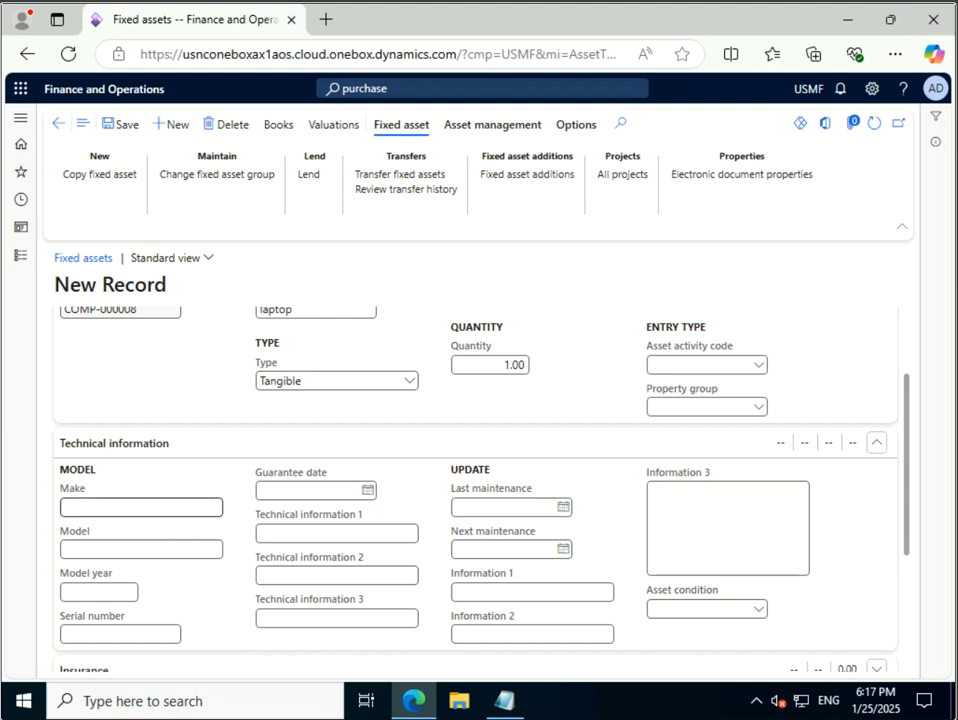
click(141, 507)
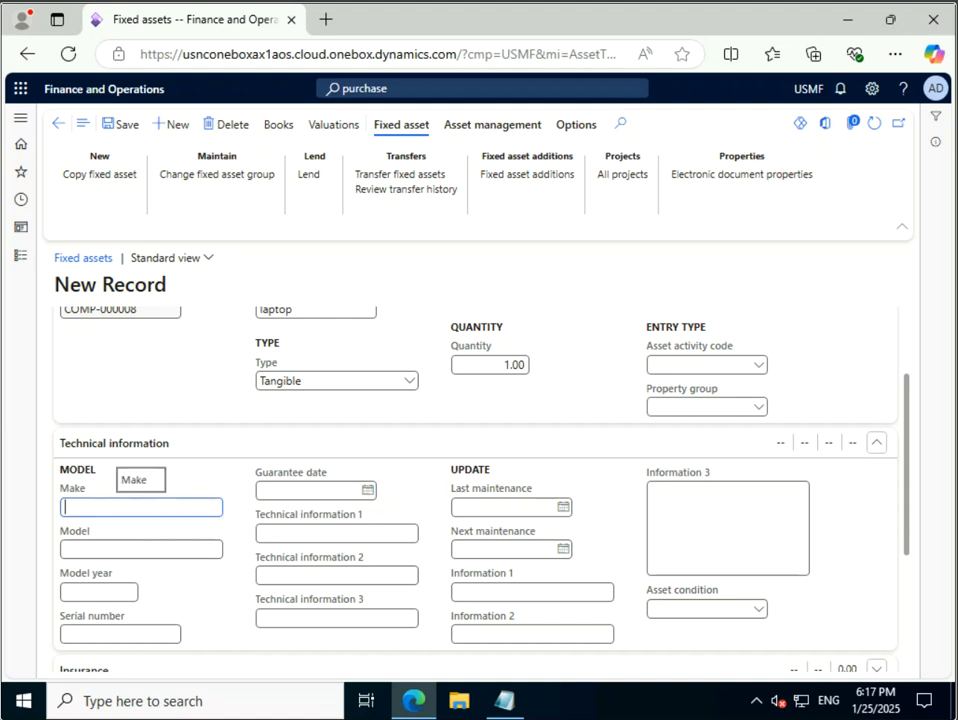
text(Leno)
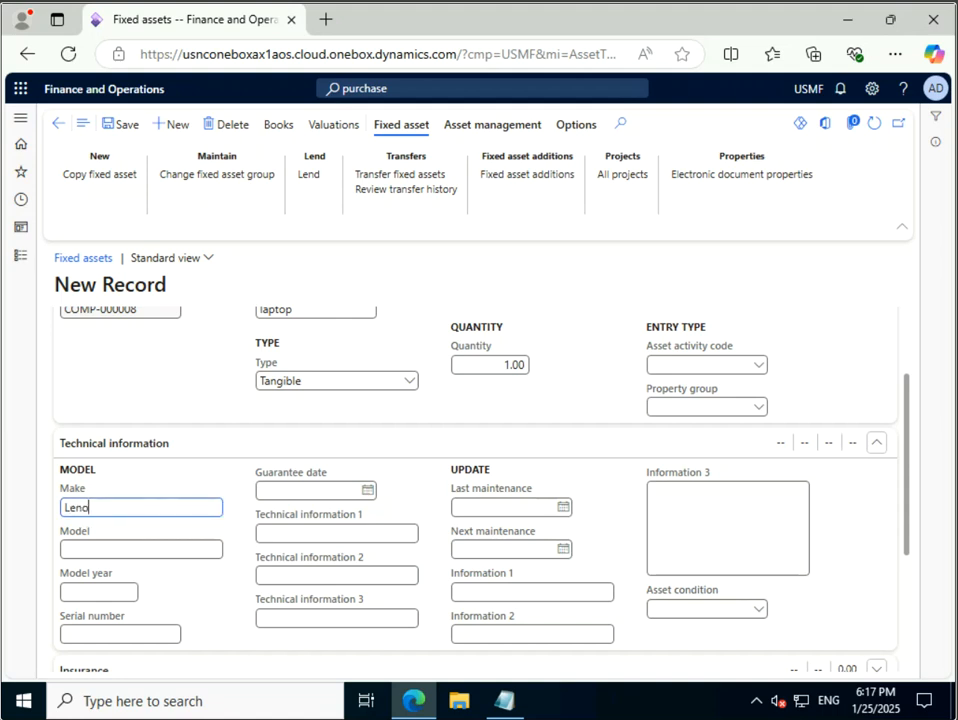
text(vo)
click(141, 549)
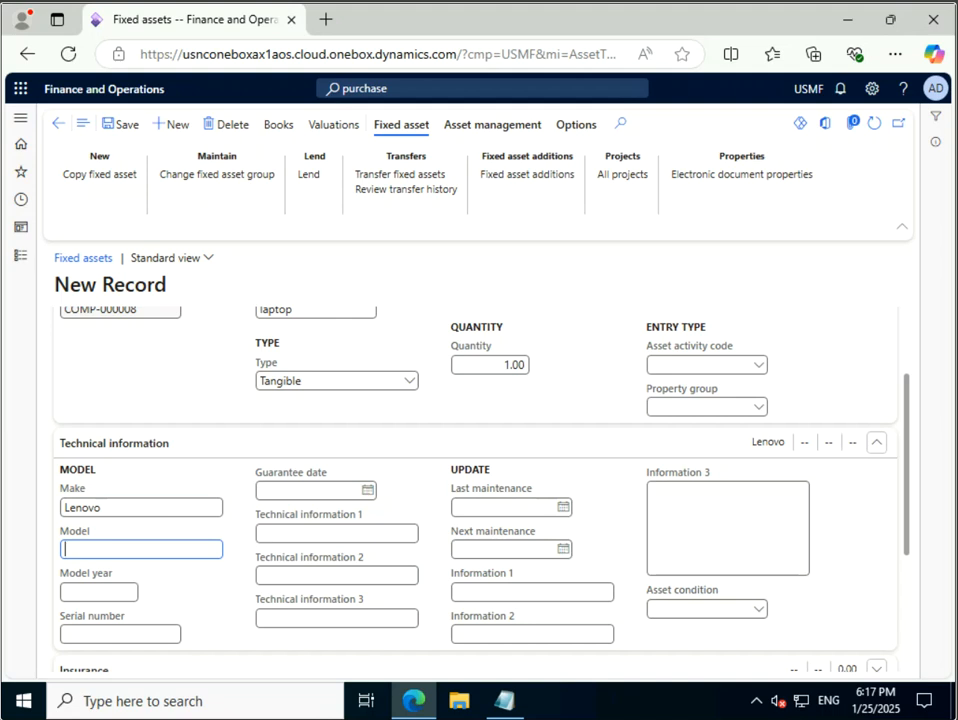
text(Thinkpad E16)
key(Tab)
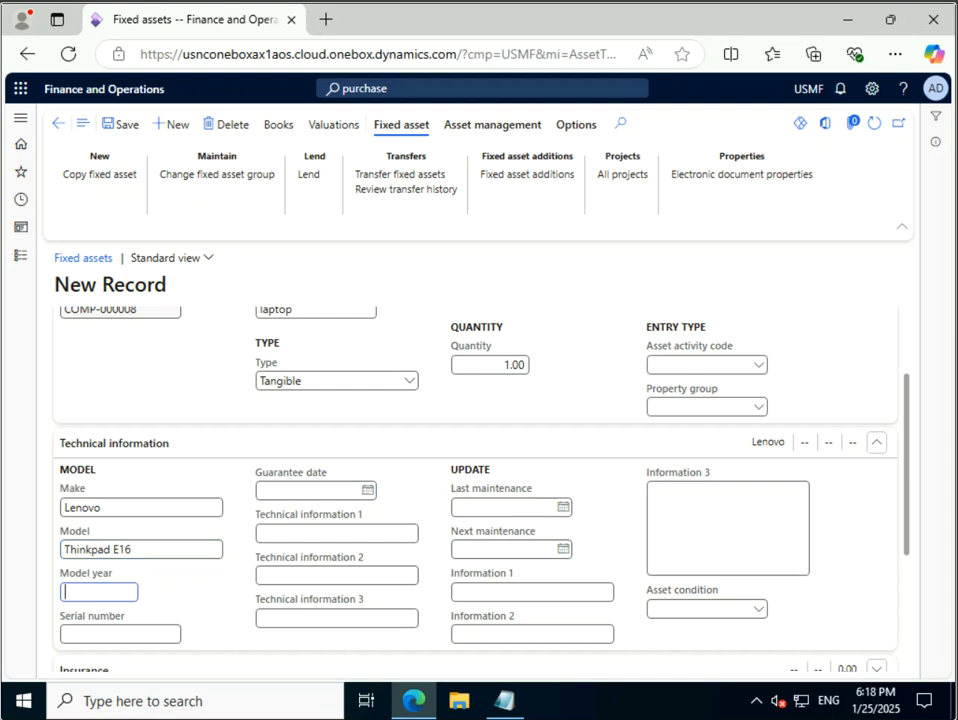
text(2025)
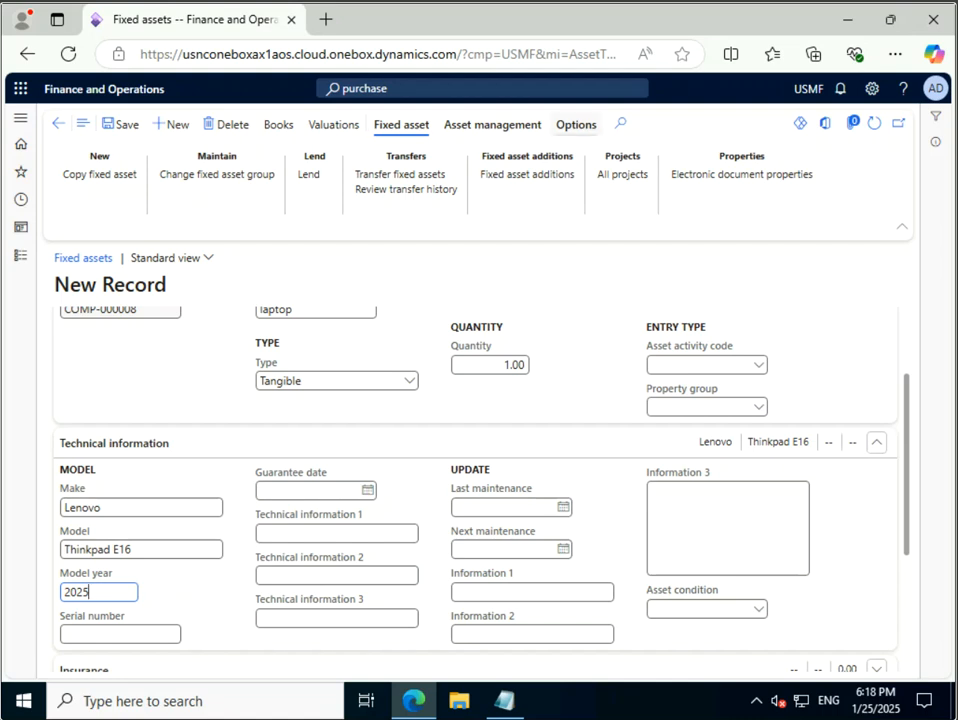
Step: Save the laptop record as a user template named "Comp-0069" with the description "My Computer" and close the record information
click(576, 124)
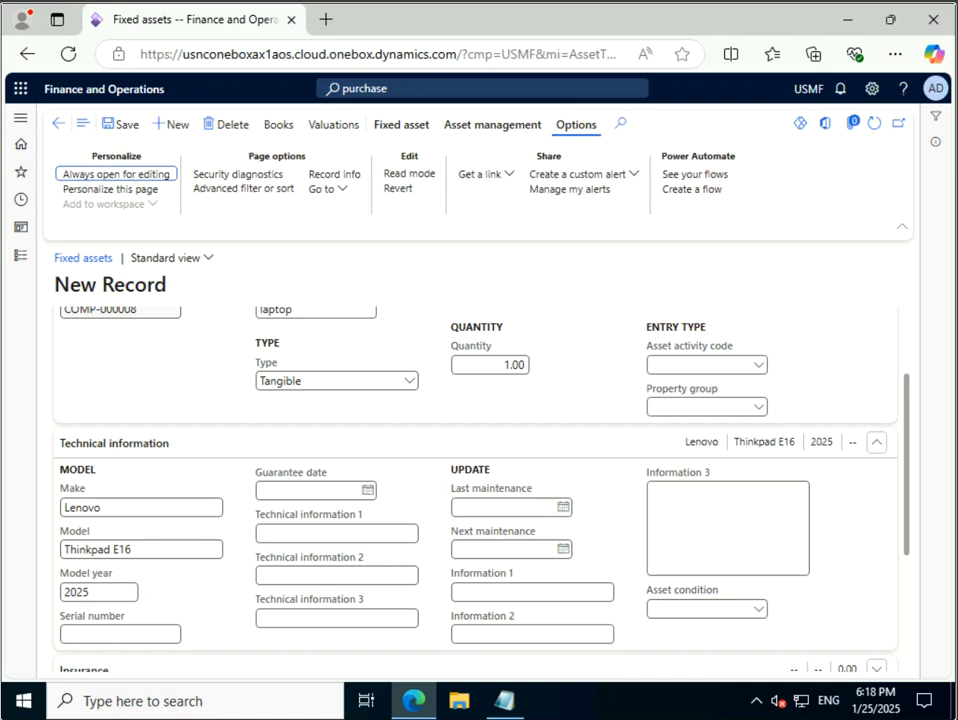
click(334, 174)
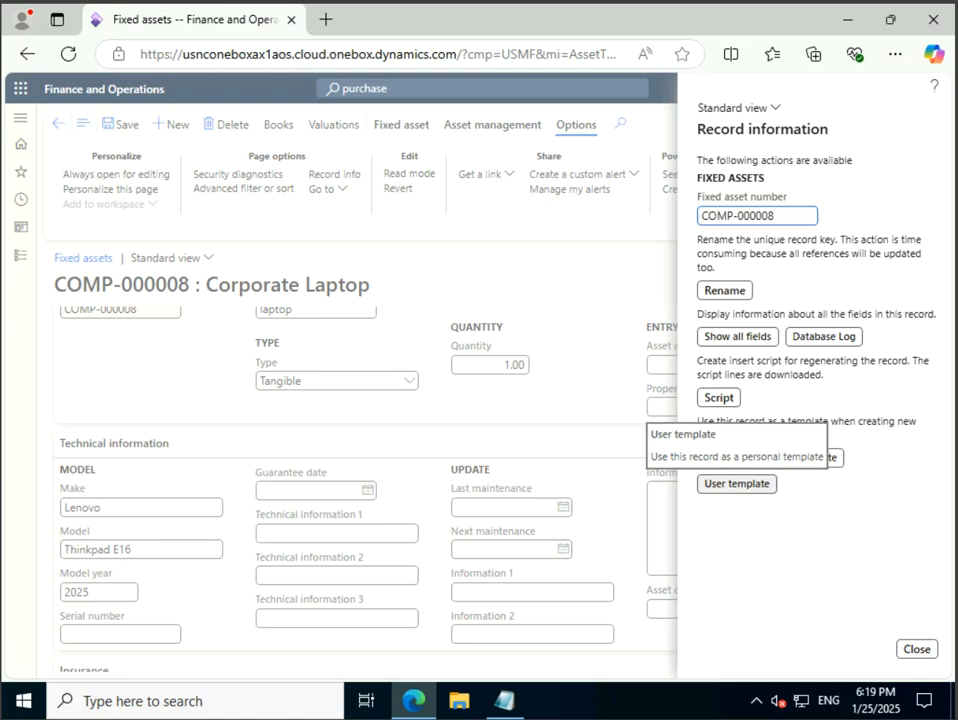
click(736, 483)
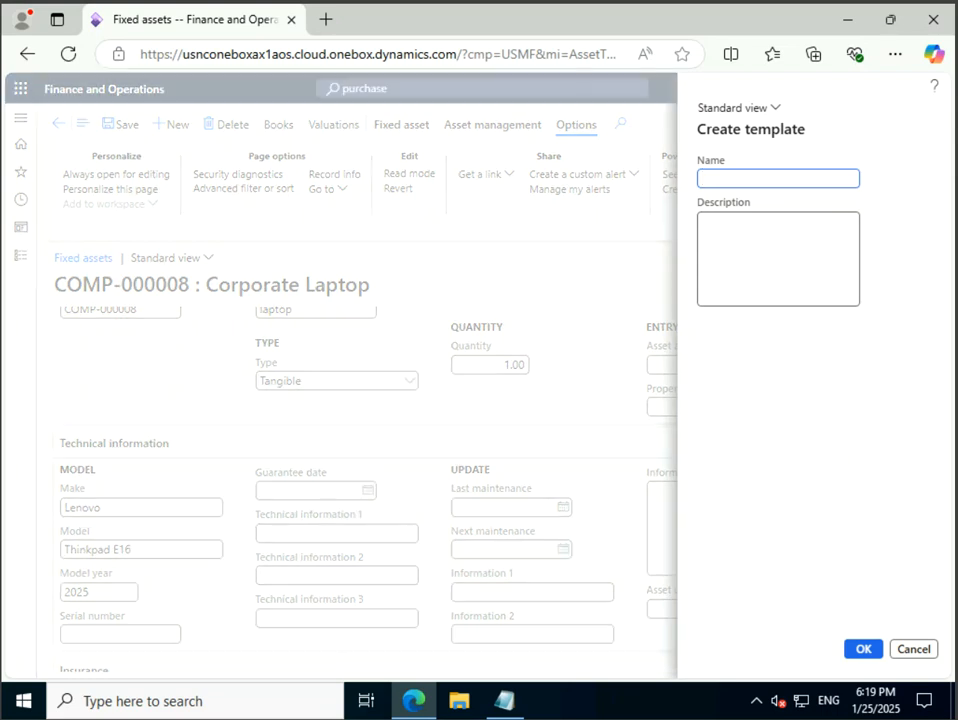
text(Comp-0069)
click(705, 224)
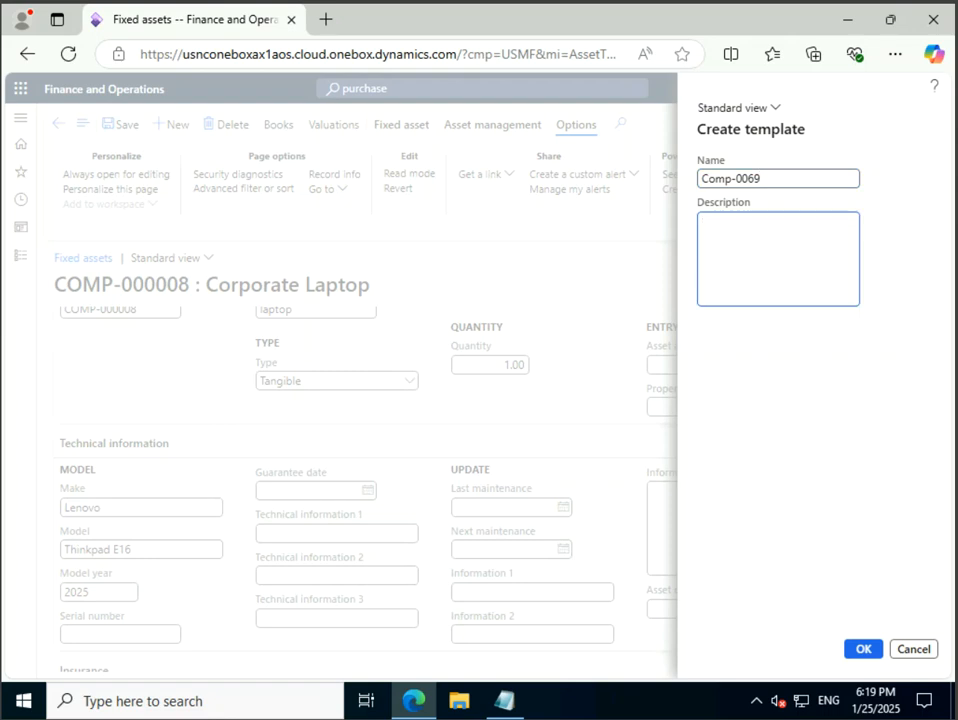
text(My Computer)
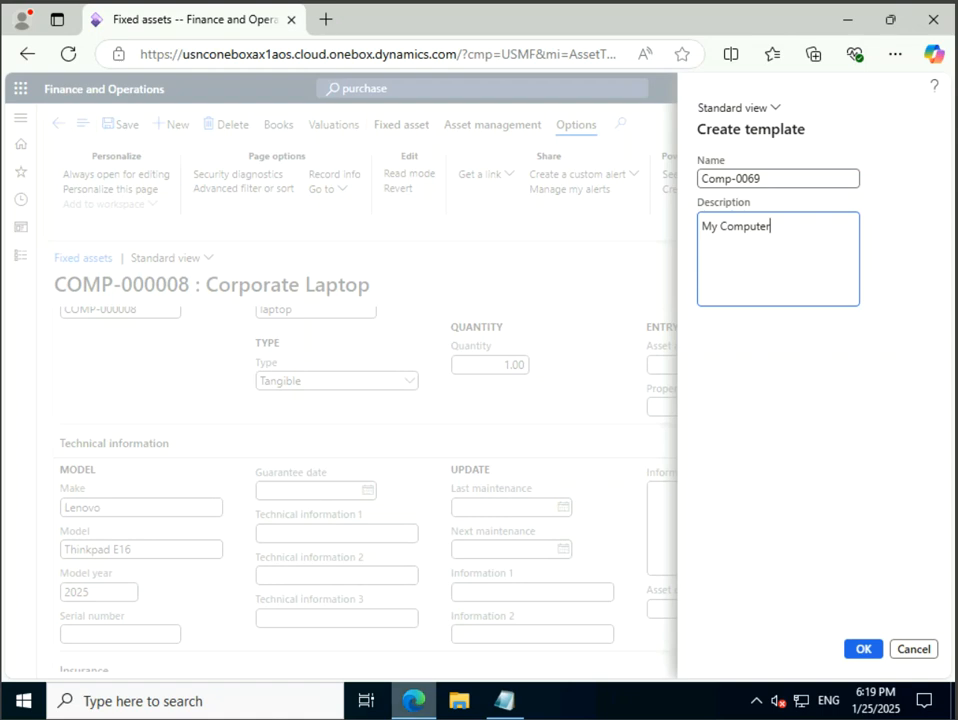
click(863, 649)
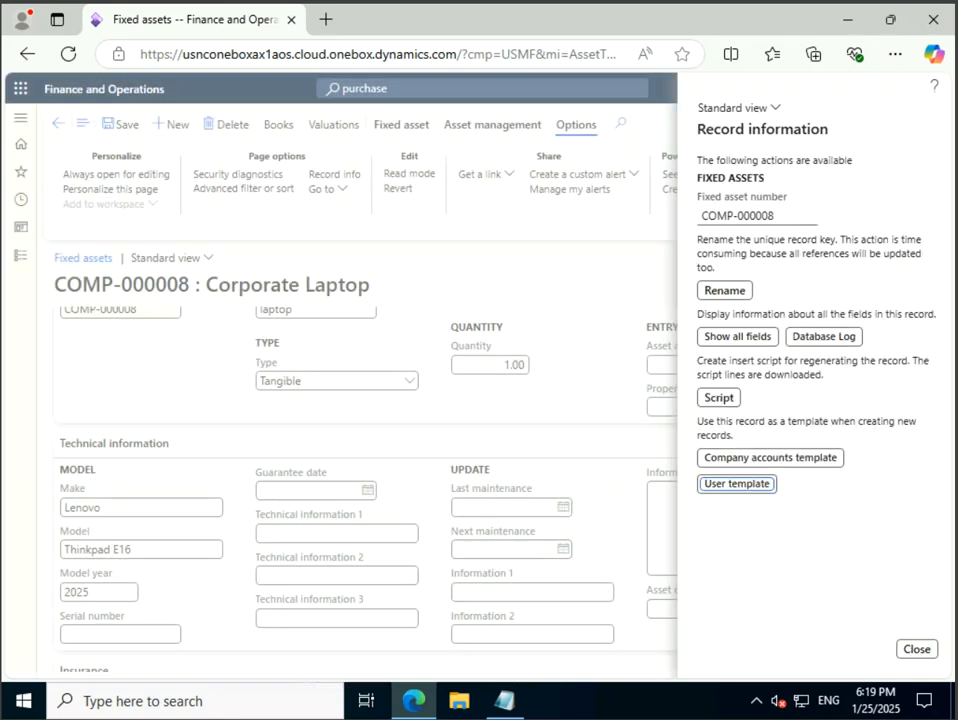
key(Tab)
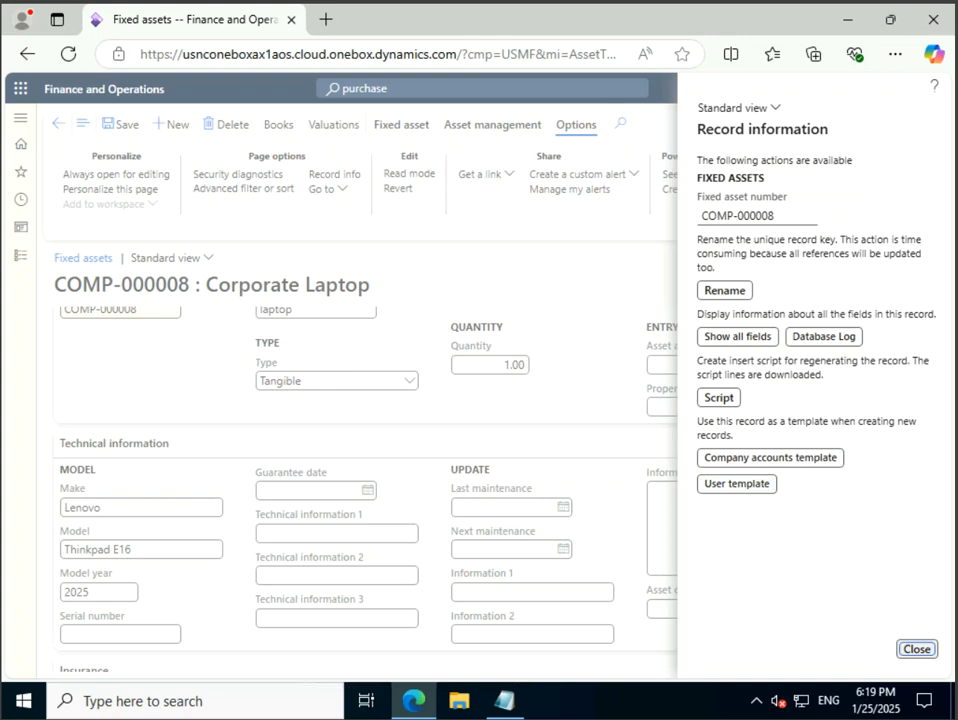
key(Tab)
key(Escape)
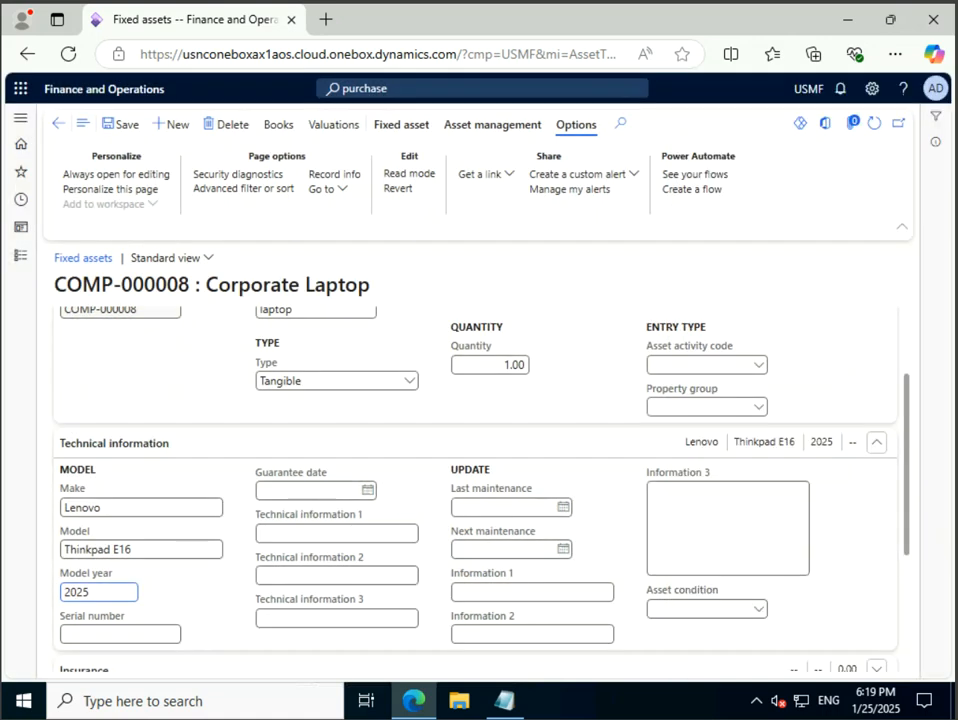